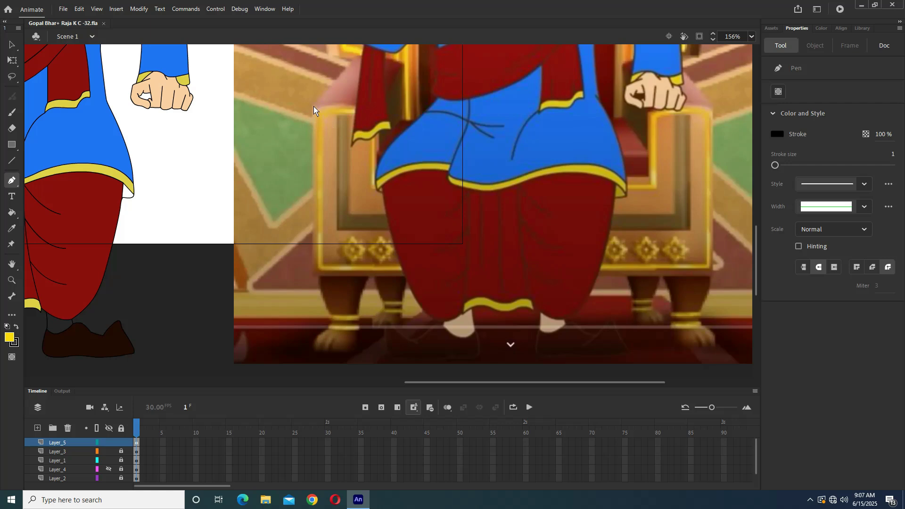
# - Trace a closed rectangle around the front of the throne's seat and armrests with the Pen tool
pyautogui.click(711, 106)
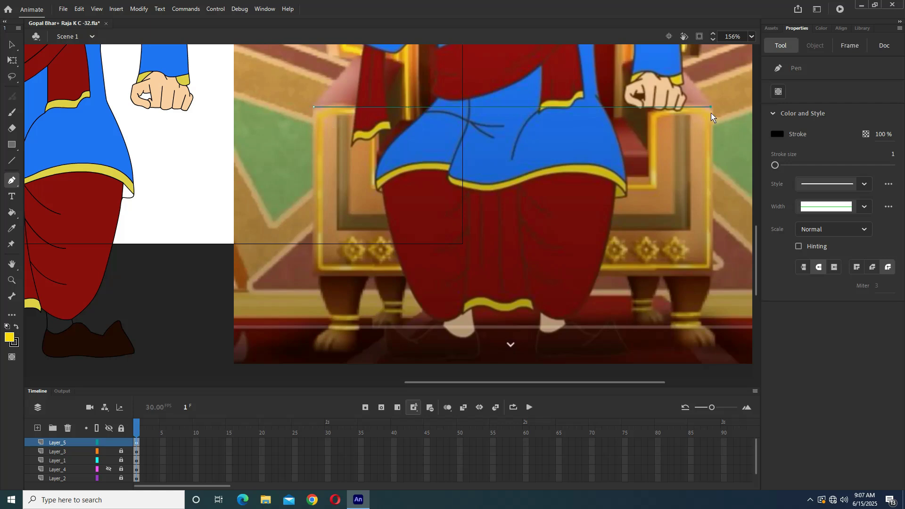
pyautogui.click(711, 274)
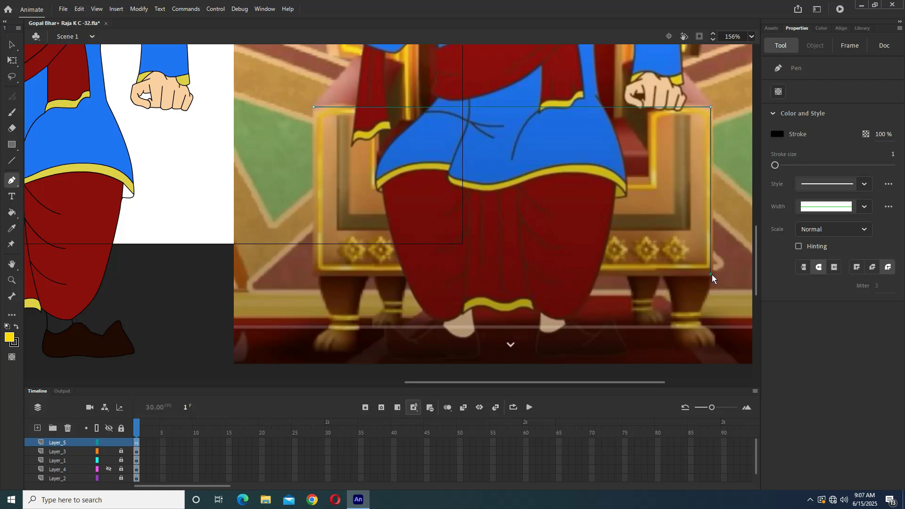
pyautogui.click(314, 275)
pyautogui.click(314, 108)
# - Examine the rectangle outline's upper-left corner up close to check that the path is closed
pyautogui.hotkey('ctrl', '=')
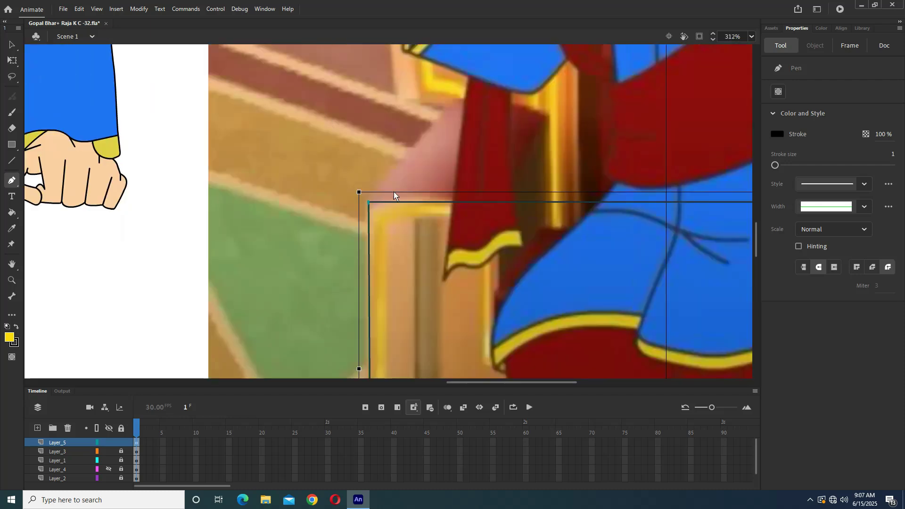
pyautogui.moveTo(374, 209); pyautogui.dragTo(372, 198)
pyautogui.keyDown('ctrl'); pyautogui.click(370, 196); pyautogui.keyUp('ctrl')
pyautogui.keyDown('ctrl'); pyautogui.click(370, 196); pyautogui.keyUp('ctrl')
pyautogui.keyDown('ctrl'); pyautogui.click(451, 224); pyautogui.keyUp('ctrl')
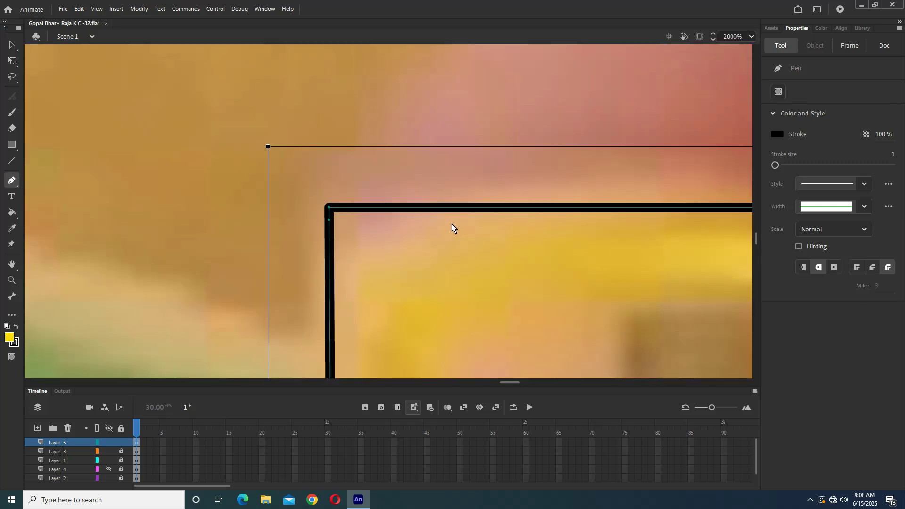
pyautogui.press('v')
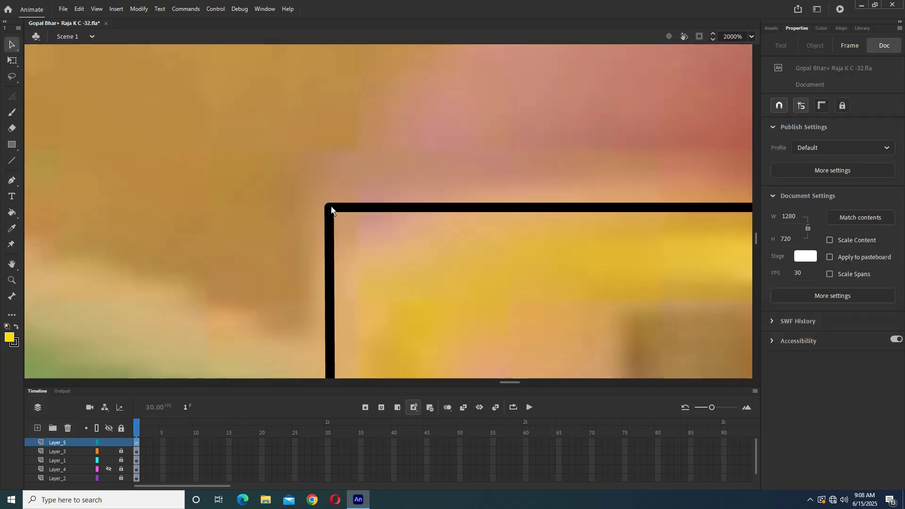
pyautogui.hotkey('ctrl', '-')
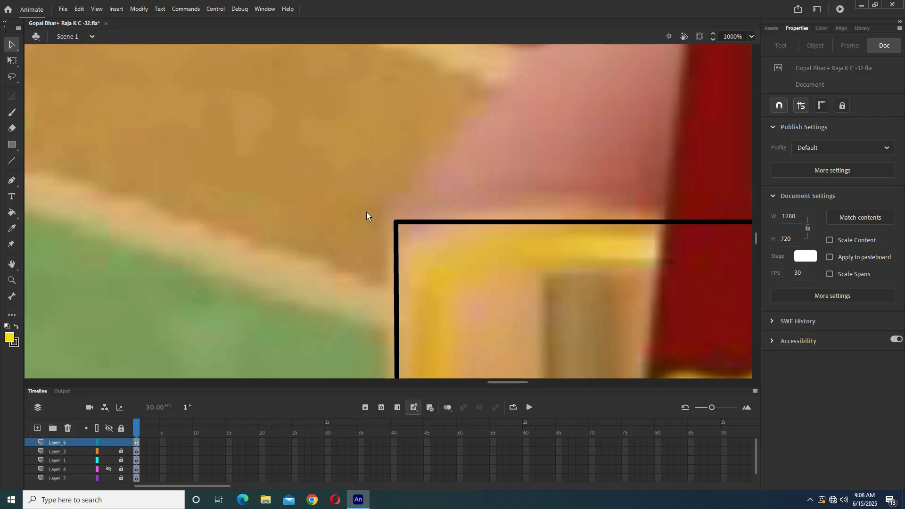
pyautogui.hotkey('ctrl', '-')
pyautogui.hotkey('ctrl', '-')
pyautogui.hotkey('ctrl', '-')
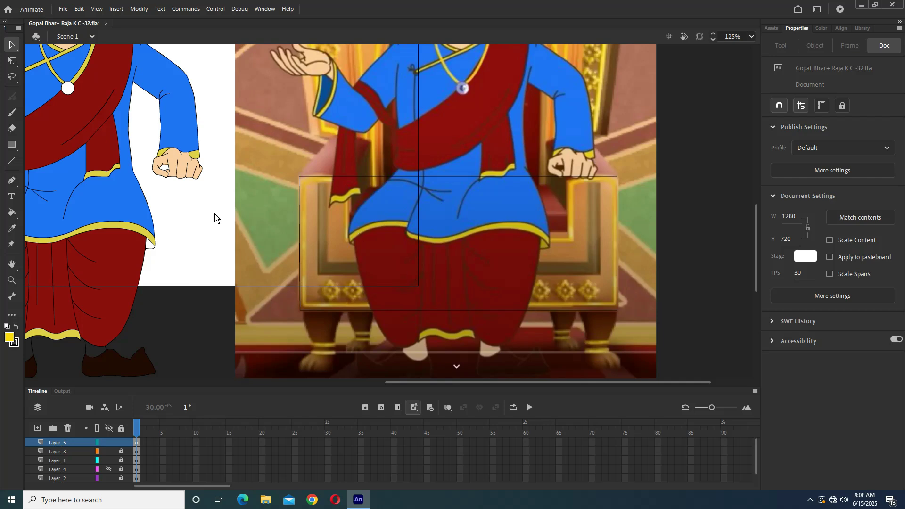
# - Move the rectangle outline in place onto a new layer and save the file
pyautogui.click(410, 176)
pyautogui.press('Delete')
pyautogui.click(39, 429)
pyautogui.hotkey('ctrl', 'shift', 'v')
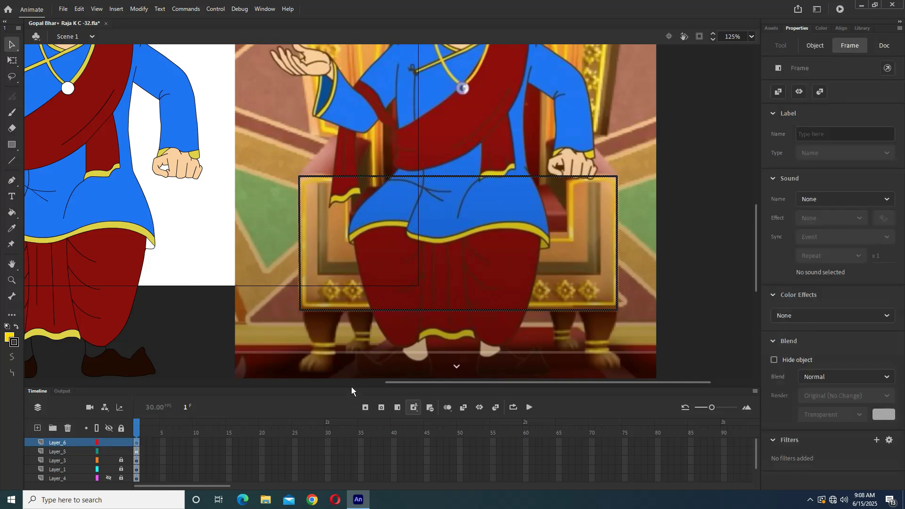
pyautogui.hotkey('ctrl', 's')
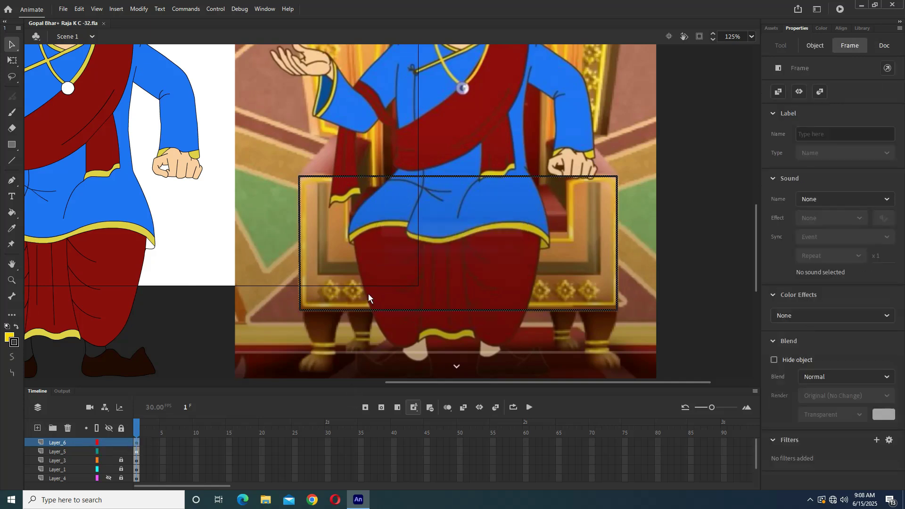
# - Fill the rectangle outline with the brown colour sampled from the throne's armrest in the reference image
pyautogui.click(11, 229)
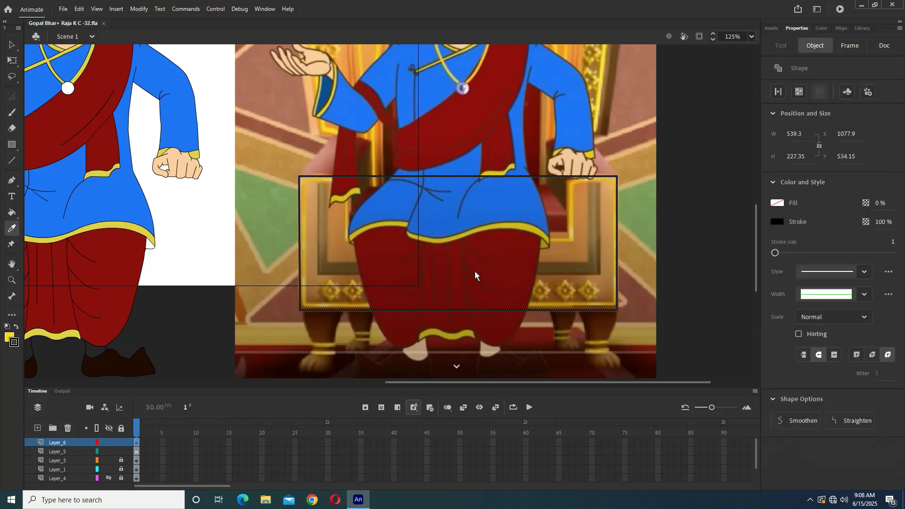
pyautogui.click(577, 252)
pyautogui.click(13, 47)
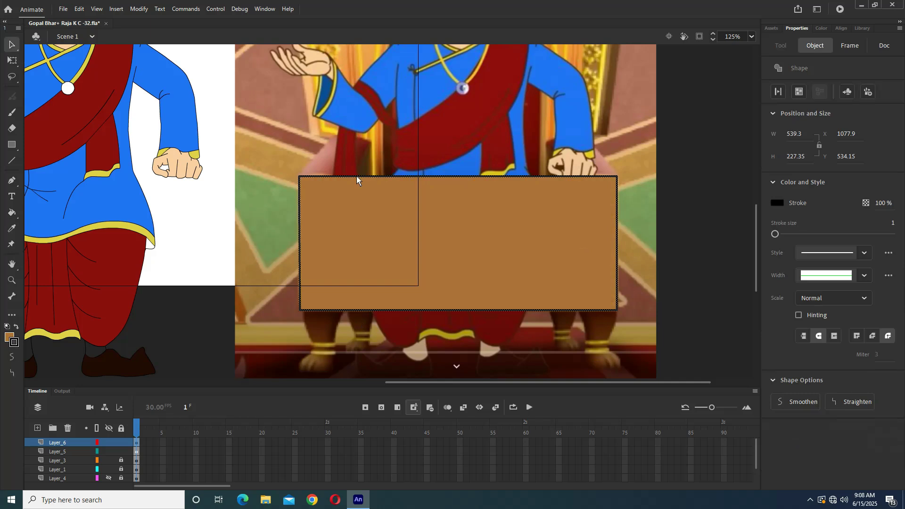
# - Remove the rectangle's black outline and convert the brown fill to a graphic symbol
pyautogui.click(532, 176)
pyautogui.click(531, 204)
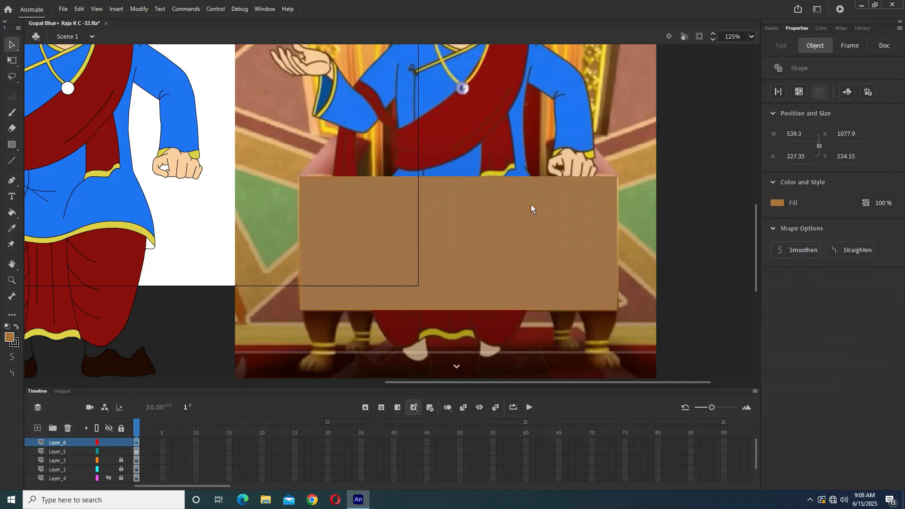
pyautogui.press('F8')
pyautogui.press('Return')
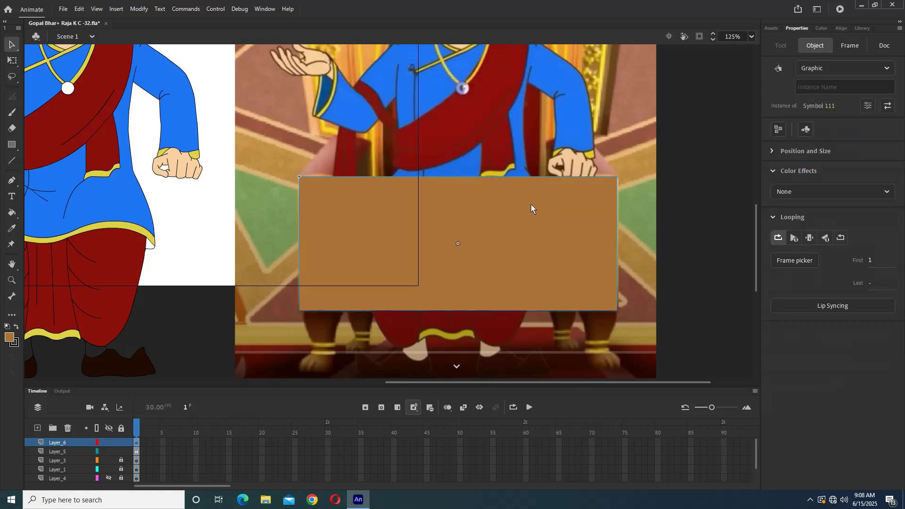
# - Arrange the brown panel at the stage's lower left and the flower ornament at its upper left, and save the file
pyautogui.hotkey('ctrl', '-')
pyautogui.moveTo(568, 218); pyautogui.dragTo(227, 296)
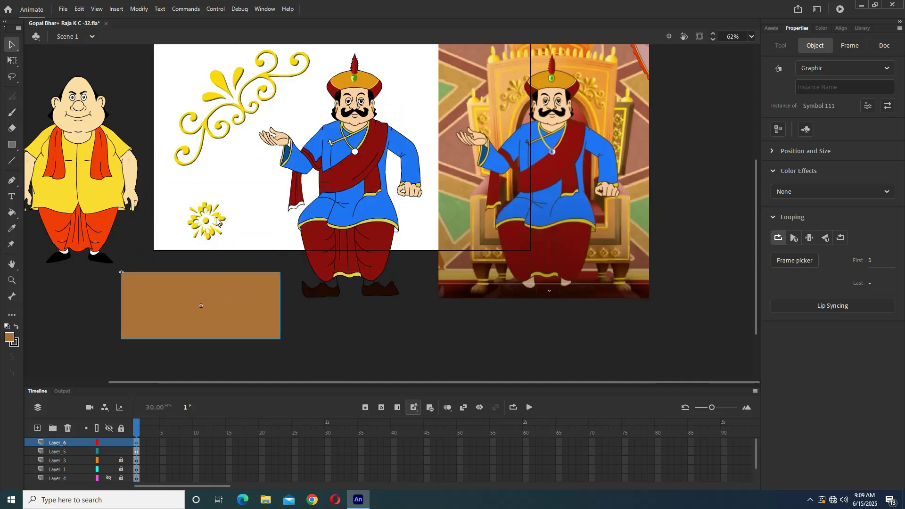
pyautogui.click(216, 221)
pyautogui.moveTo(241, 186); pyautogui.dragTo(180, 252)
pyautogui.moveTo(221, 226); pyautogui.dragTo(190, 76)
pyautogui.moveTo(212, 301); pyautogui.dragTo(239, 219)
pyautogui.keyDown('ctrl'); pyautogui.click(565, 258); pyautogui.keyUp('ctrl')
pyautogui.hotkey('ctrl', 's')
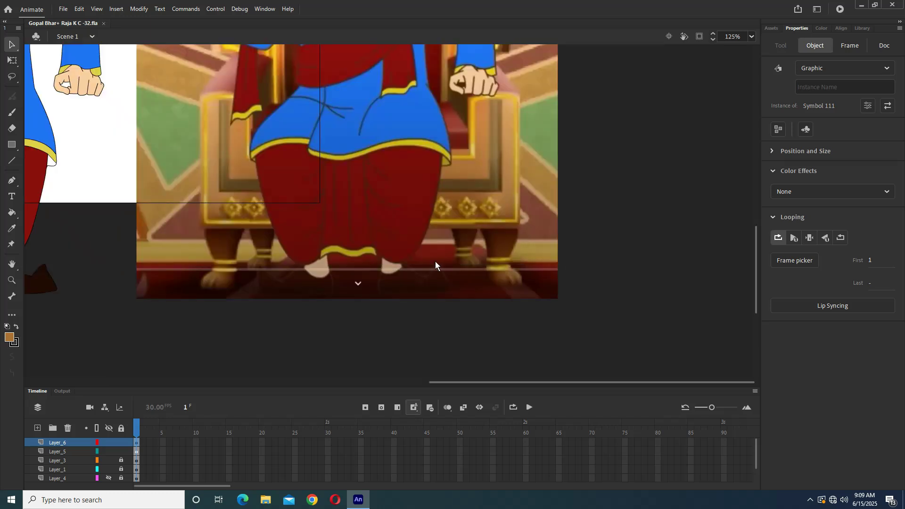
# - Start a Pen tool path along the top and outer side of the dark band on the armrest under the king's closed fist
pyautogui.moveTo(401, 222); pyautogui.dragTo(411, 264)
pyautogui.keyDown('ctrl'); pyautogui.click(531, 167); pyautogui.keyUp('ctrl')
pyautogui.moveTo(449, 200); pyautogui.dragTo(645, 161)
pyautogui.moveTo(507, 227); pyautogui.dragTo(476, 259)
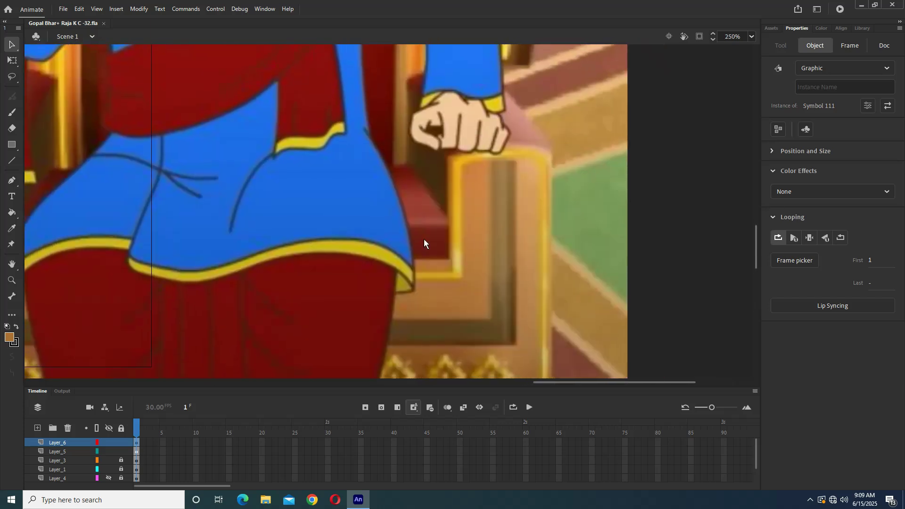
pyautogui.click(12, 180)
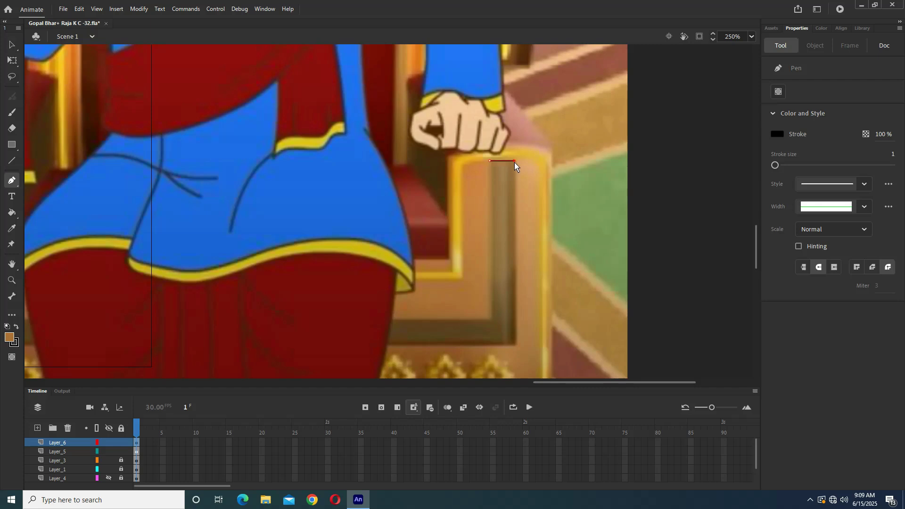
pyautogui.scroll(-3, 514, 162)
pyautogui.keyDown('shift'); pyautogui.click(530, 231); pyautogui.keyUp('shift')
# - Extend the path along the dark band's lower edge and up its outer side on the opposite armrest
pyautogui.hotkey('shift', 'space')
pyautogui.moveTo(279, 258)
pyautogui.mouseDown()
pyautogui.moveTo(412, 268)
pyautogui.moveTo(400, 282)
pyautogui.moveTo(270, 260)
pyautogui.mouseUp()
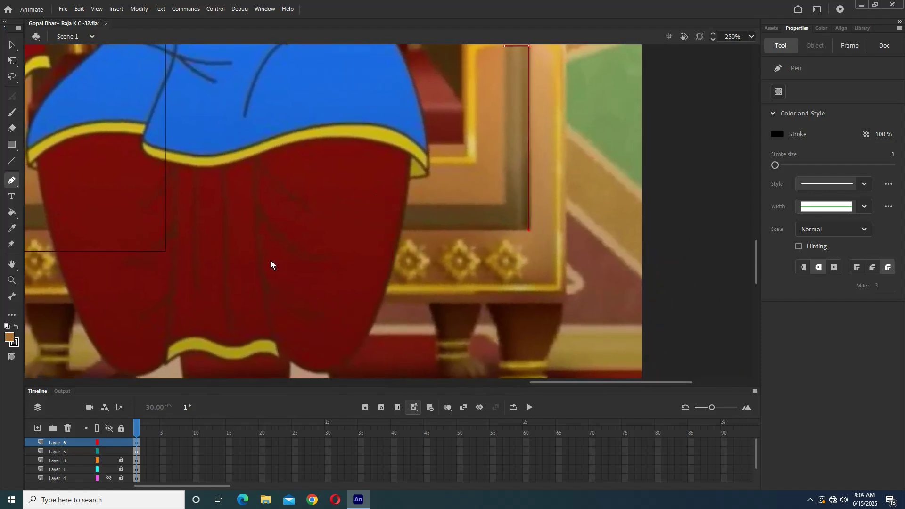
pyautogui.moveTo(271, 260); pyautogui.dragTo(533, 269)
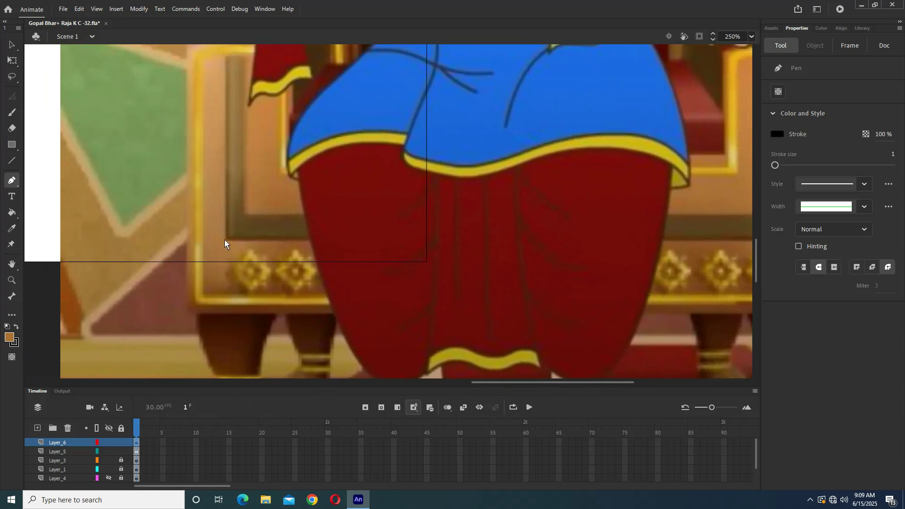
pyautogui.click(228, 239)
pyautogui.hotkey('shift', 'space')
pyautogui.moveTo(209, 189)
pyautogui.mouseDown()
pyautogui.moveTo(205, 241)
pyautogui.moveTo(205, 186)
pyautogui.mouseUp()
pyautogui.moveTo(247, 165); pyautogui.dragTo(312, 239)
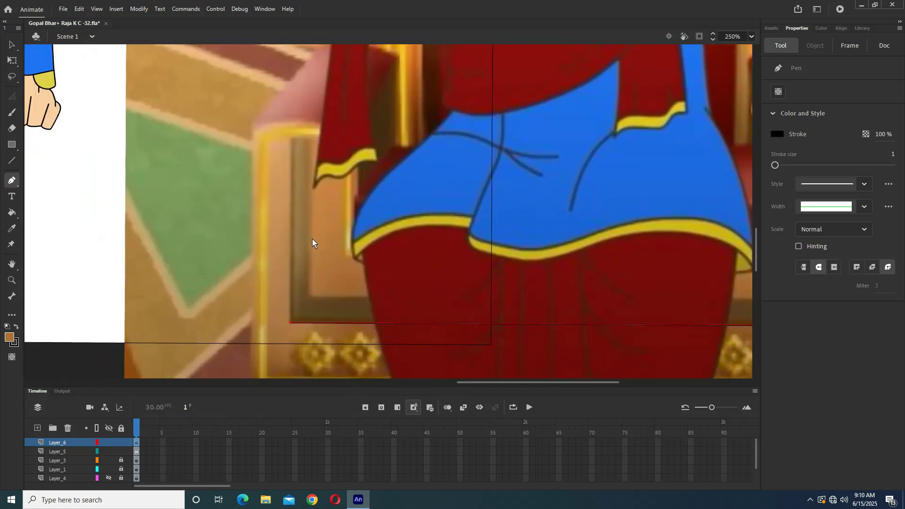
pyautogui.click(290, 139)
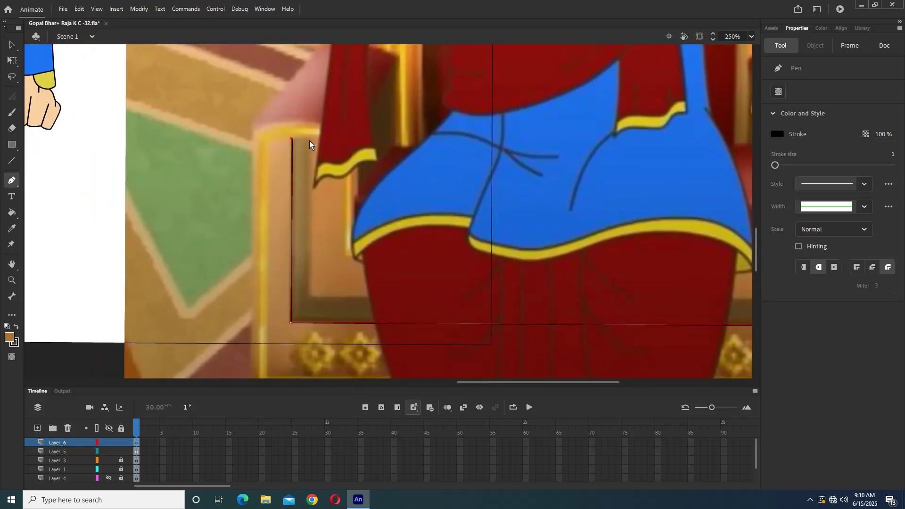
# - Trace the dark band's inner edge across the seat and back up to close the U-shaped path
pyautogui.click(310, 295)
pyautogui.moveTo(411, 318); pyautogui.dragTo(215, 305)
pyautogui.click(631, 286)
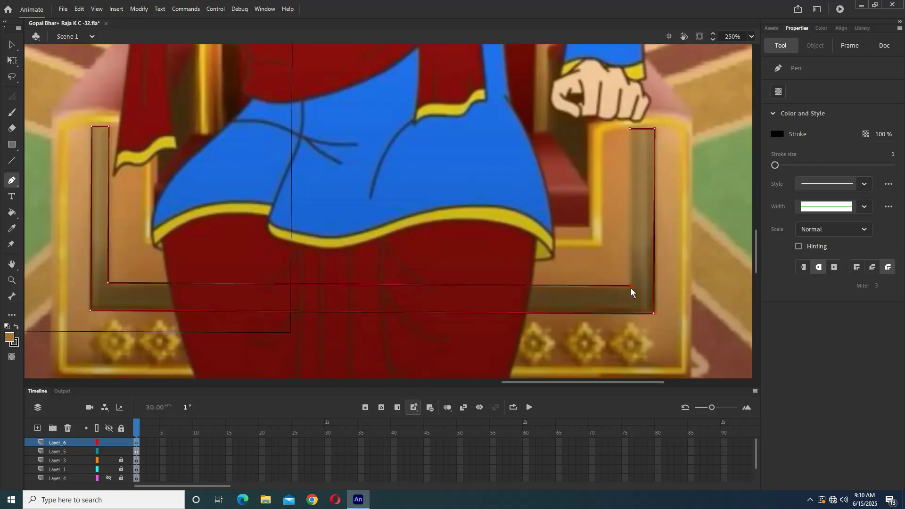
pyautogui.click(630, 128)
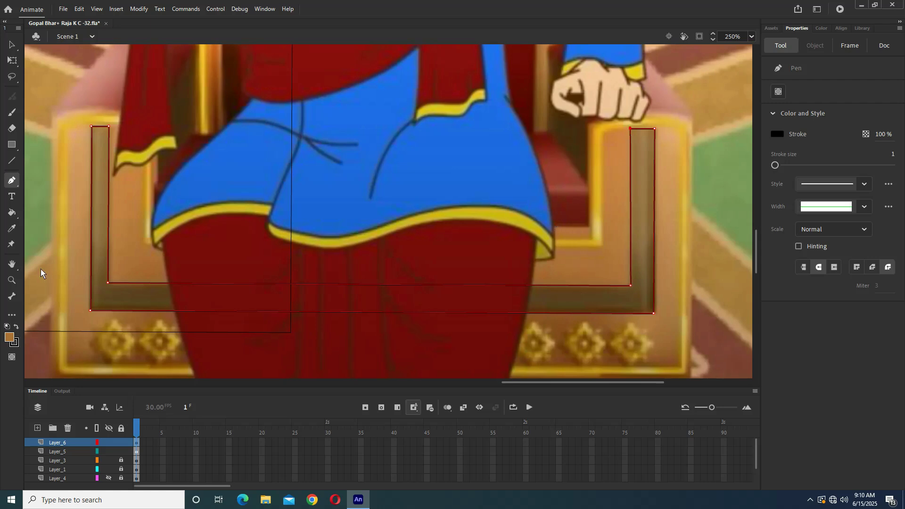
# - Fill the U-shaped band with dark brown sampled from the reference image and delete its black outline
pyautogui.click(12, 228)
pyautogui.click(589, 301)
pyautogui.click(589, 301)
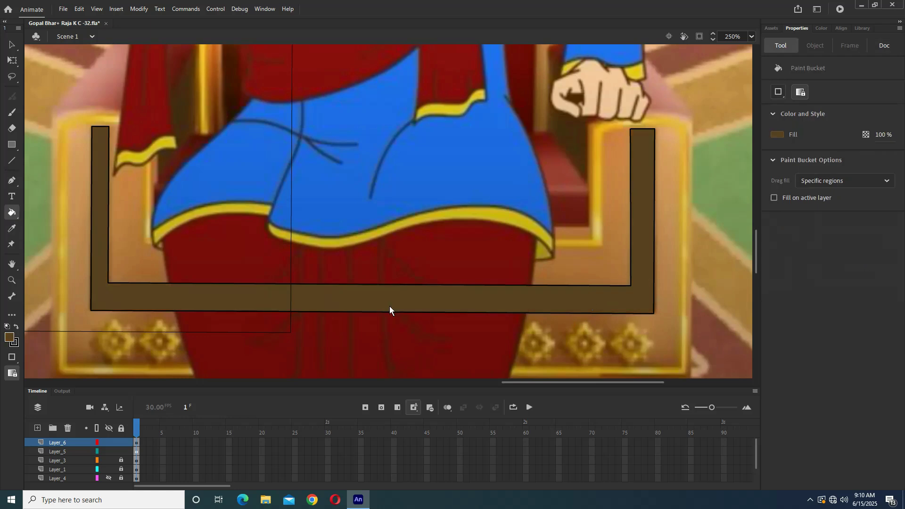
pyautogui.click(12, 60)
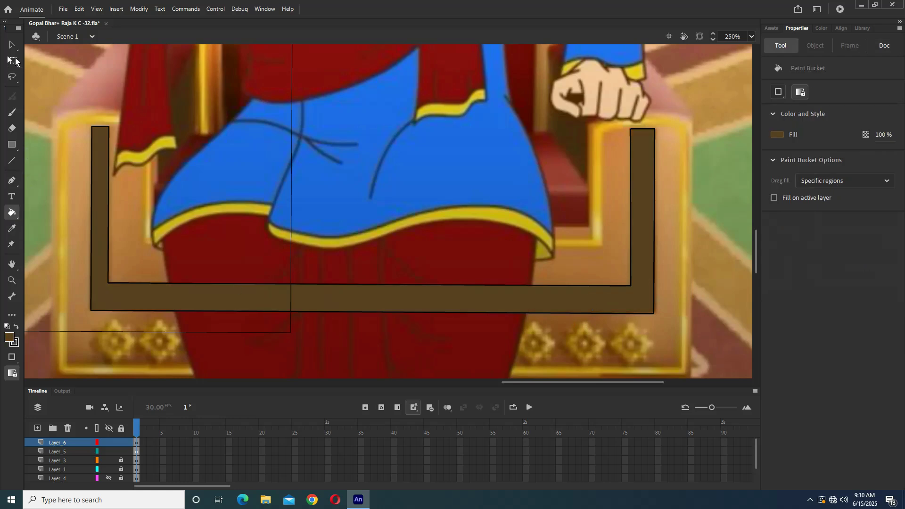
pyautogui.click(110, 198)
pyautogui.click(124, 266)
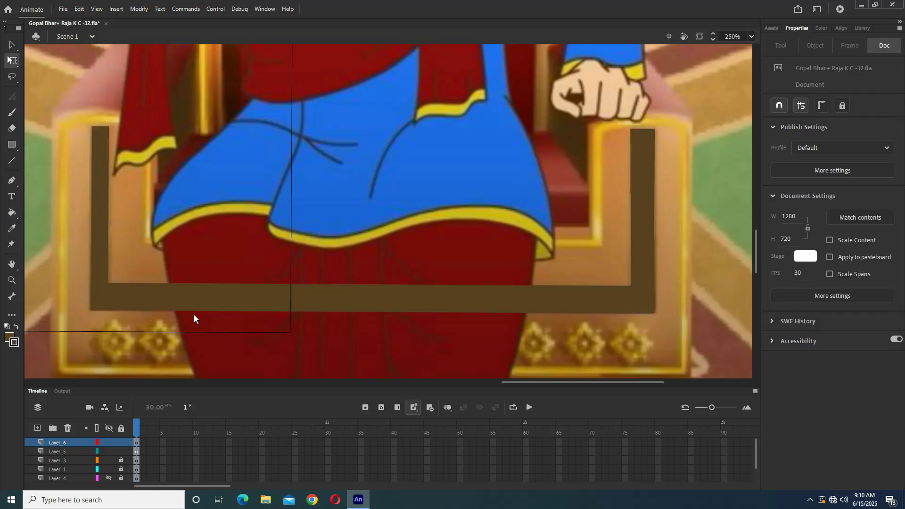
# - Convert the dark-brown U-shaped band to a graphic symbol
pyautogui.click(193, 298)
pyautogui.press('F8')
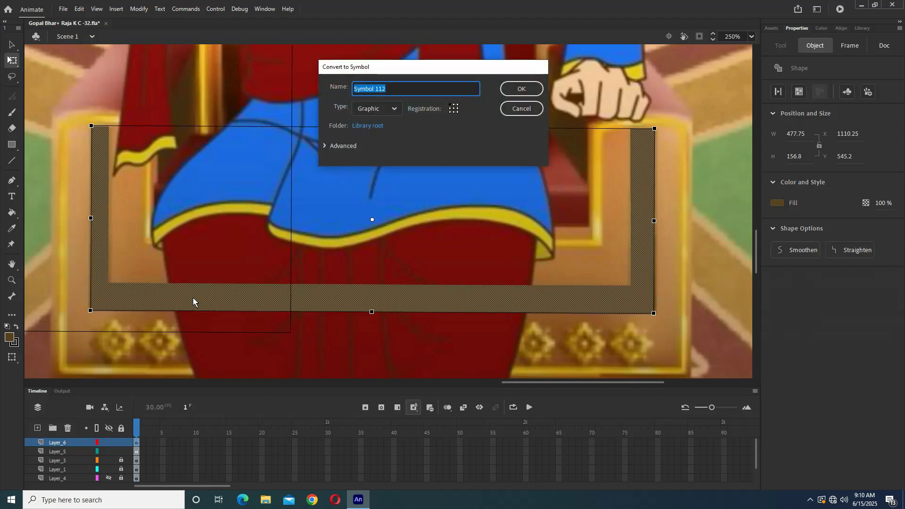
pyautogui.press('Return')
# - Move the dark-brown band off the reference image and position it over the brown panel
pyautogui.hotkey('ctrl', '-')
pyautogui.moveTo(241, 270); pyautogui.dragTo(493, 310)
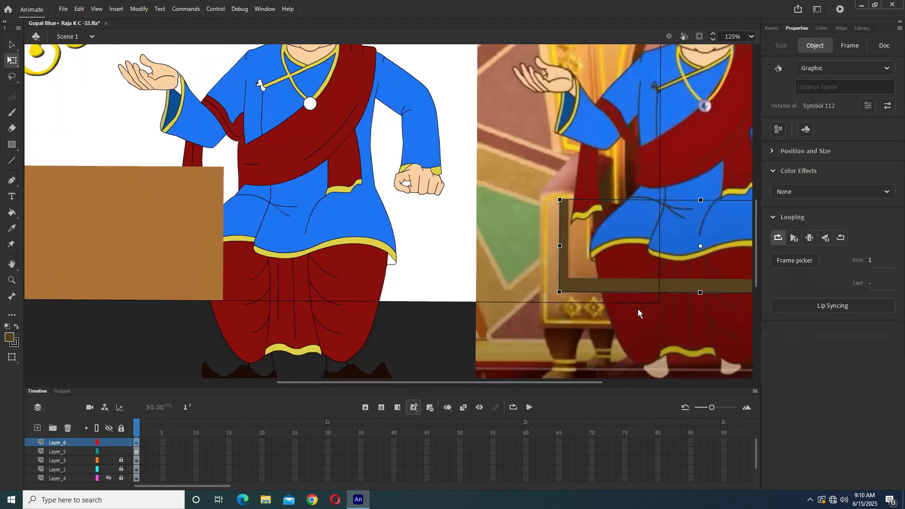
pyautogui.hotkey('ctrl', '-')
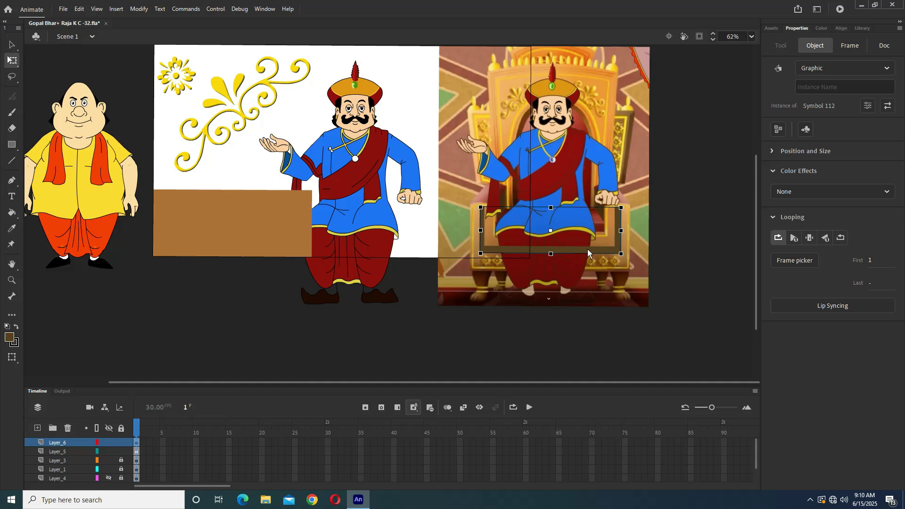
pyautogui.moveTo(588, 251); pyautogui.dragTo(265, 251)
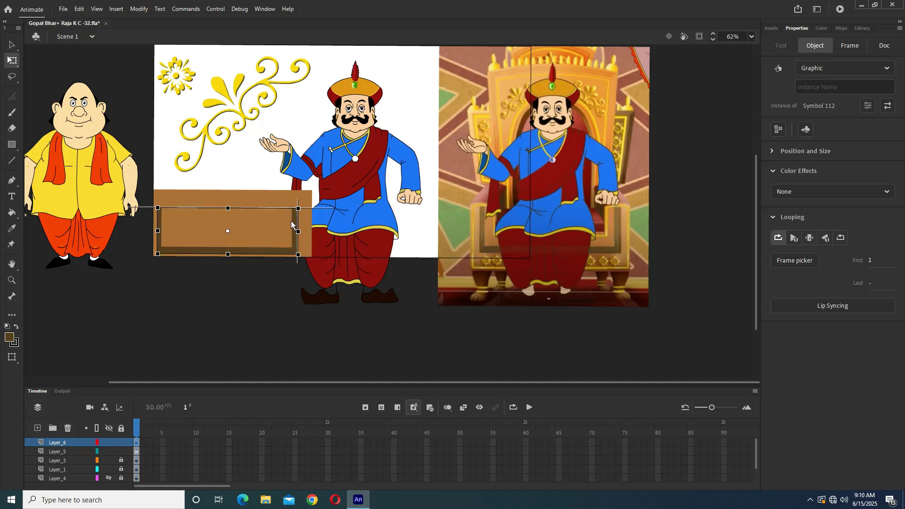
pyautogui.moveTo(296, 223); pyautogui.dragTo(296, 220)
pyautogui.click(552, 268)
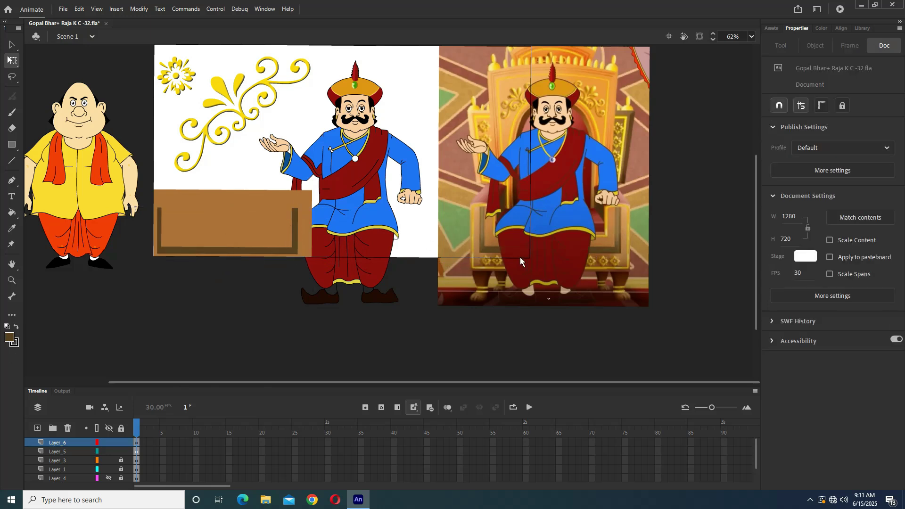
# - Start tracing the throne's gold border with the Pen tool down the outer side of the armrest beside the hanging sash
pyautogui.click(364, 225)
pyautogui.scroll(3, 517, 231)
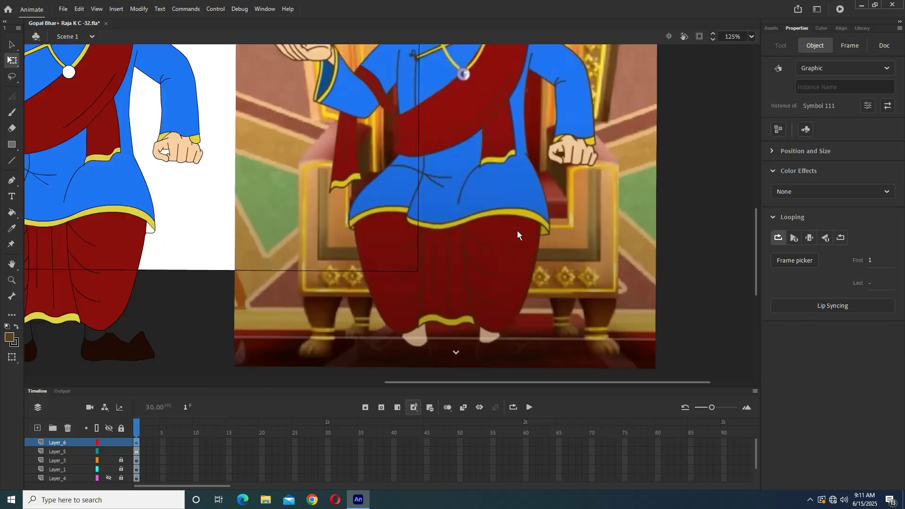
pyautogui.hscroll(-4, 389, 247)
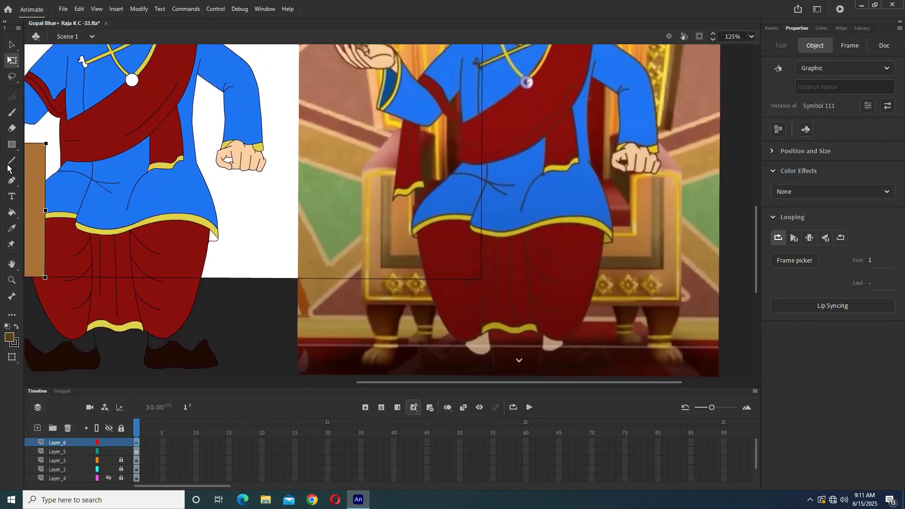
pyautogui.click(11, 181)
pyautogui.scroll(2, 412, 248)
pyautogui.moveTo(412, 248); pyautogui.dragTo(432, 139)
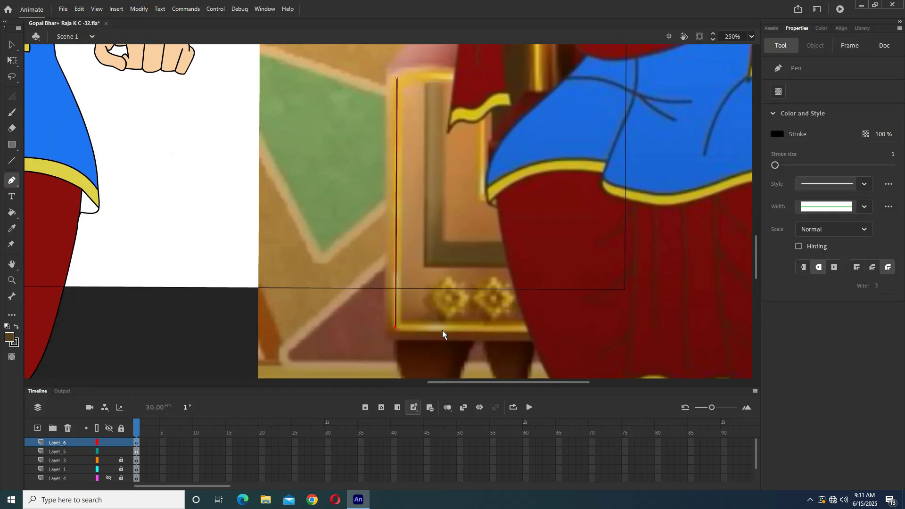
# - Continue the gold border path along the throne's base, up the opposite armrest, over its curved top and down its inner edge
pyautogui.hscroll(10, 442, 330)
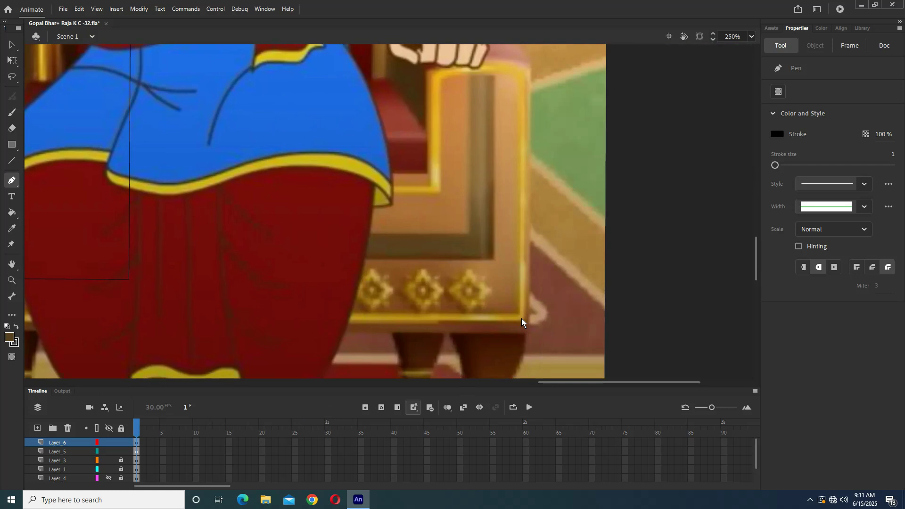
pyautogui.scroll(3, 534, 268)
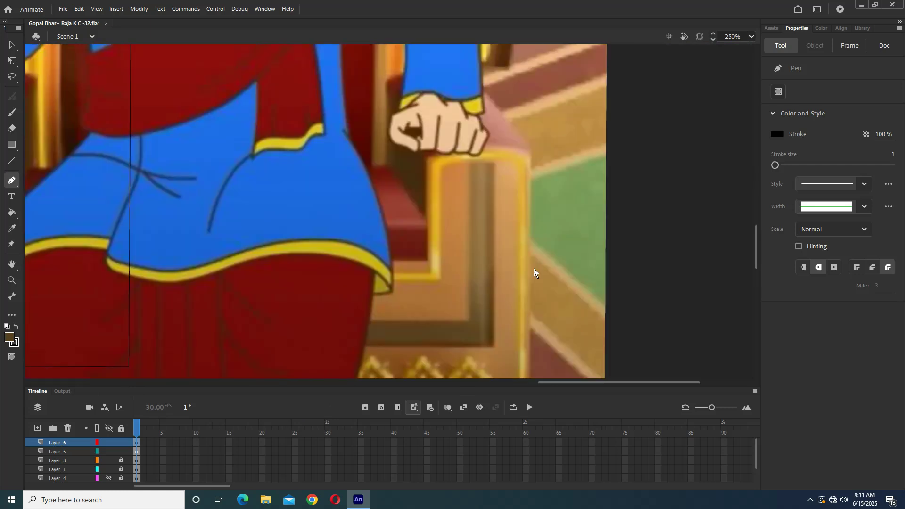
pyautogui.click(525, 170)
pyautogui.moveTo(435, 175)
pyautogui.mouseDown()
pyautogui.moveTo(417, 191)
pyautogui.moveTo(436, 197)
pyautogui.mouseUp()
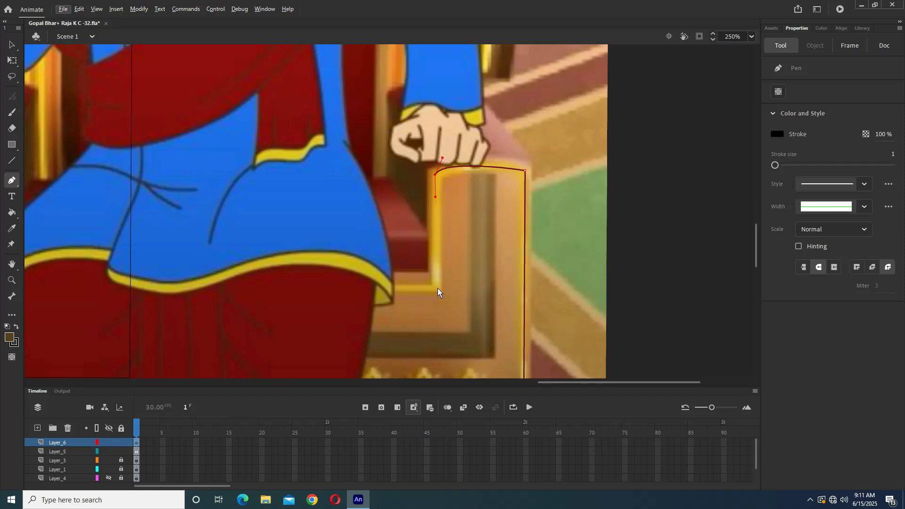
pyautogui.click(437, 287)
# - Close the border path across the seat front, up the inner edge and over the curved top of the armrest beside the sash
pyautogui.hscroll(-5, 545, 300)
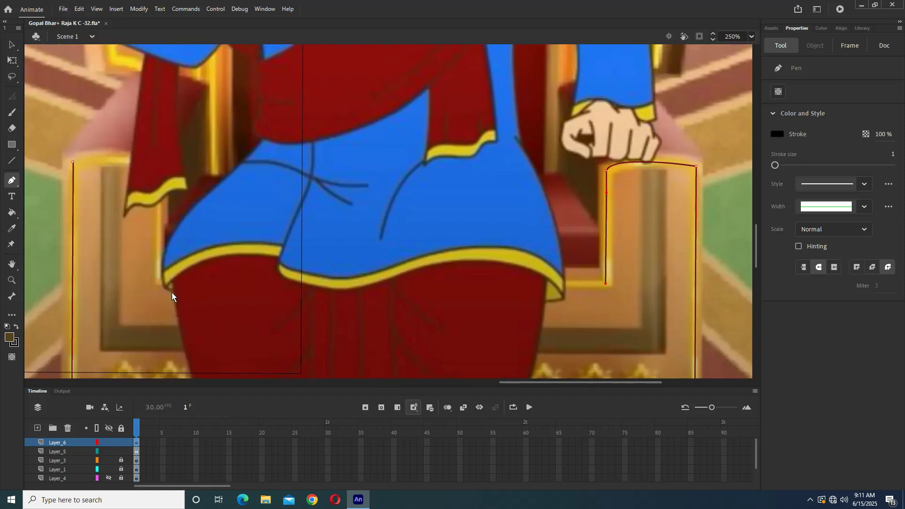
pyautogui.moveTo(163, 276); pyautogui.dragTo(252, 298)
pyautogui.click(247, 304)
pyautogui.click(248, 188)
pyautogui.moveTo(162, 184); pyautogui.dragTo(88, 200)
pyautogui.click(12, 44)
# - Try setting the stroke size of only the armrest's curved top segment to 4
pyautogui.click(202, 179)
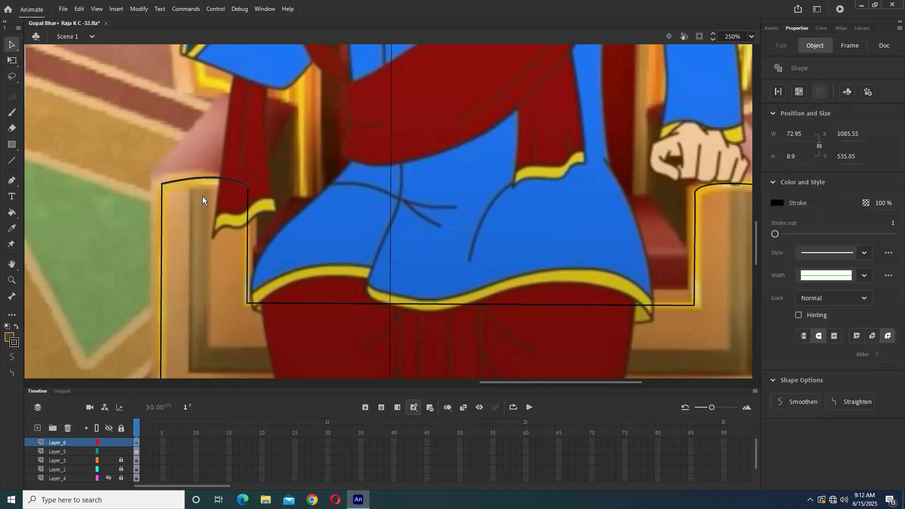
pyautogui.click(892, 224)
pyautogui.write('4')
pyautogui.press('Return')
pyautogui.hotkey('ctrl', 'z')
# - Select the whole throne border outline and set its stroke size to 4
pyautogui.doubleClick(194, 181)
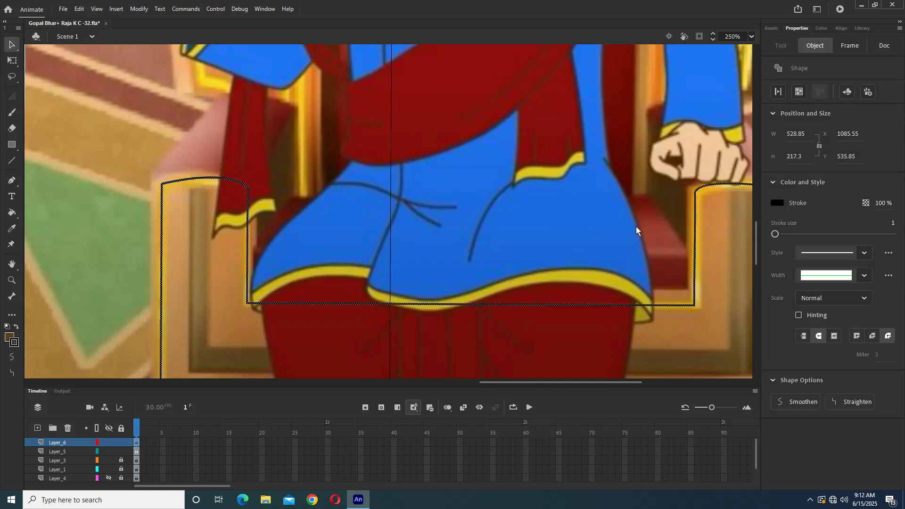
pyautogui.click(892, 225)
pyautogui.write('4')
pyautogui.press('Return')
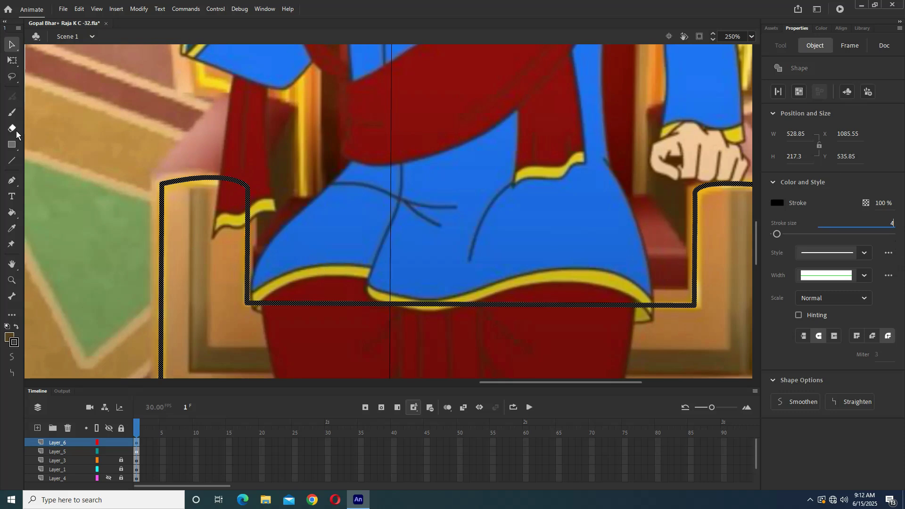
# - Recolor the border's stroke with yellow-gold sampled from the sash trim in the reference image
pyautogui.click(11, 231)
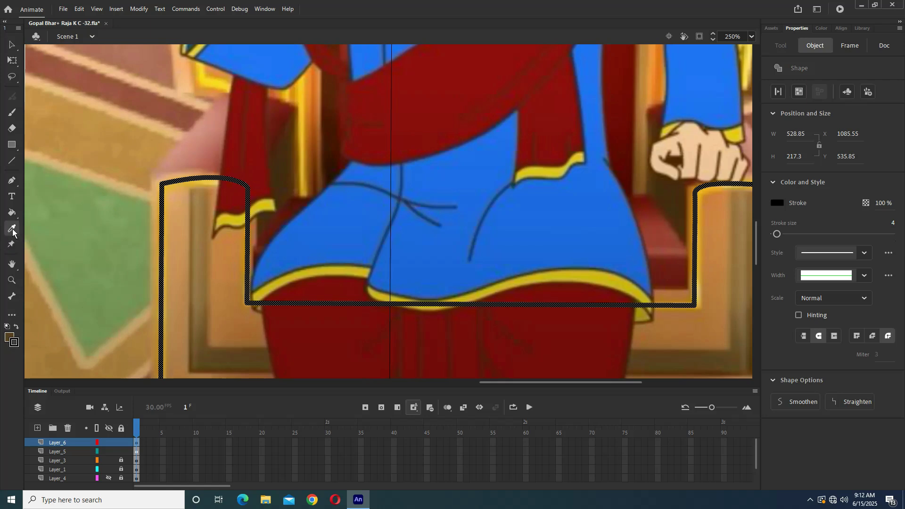
pyautogui.click(14, 341)
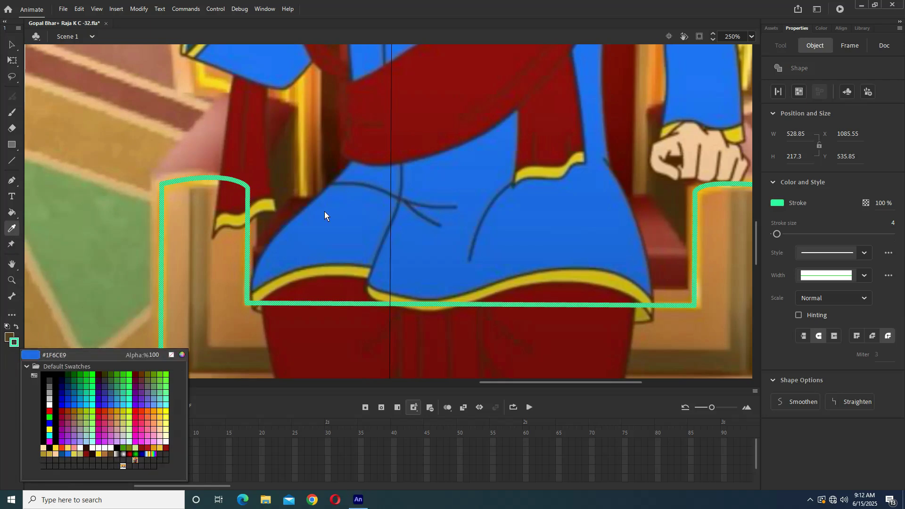
pyautogui.click(267, 203)
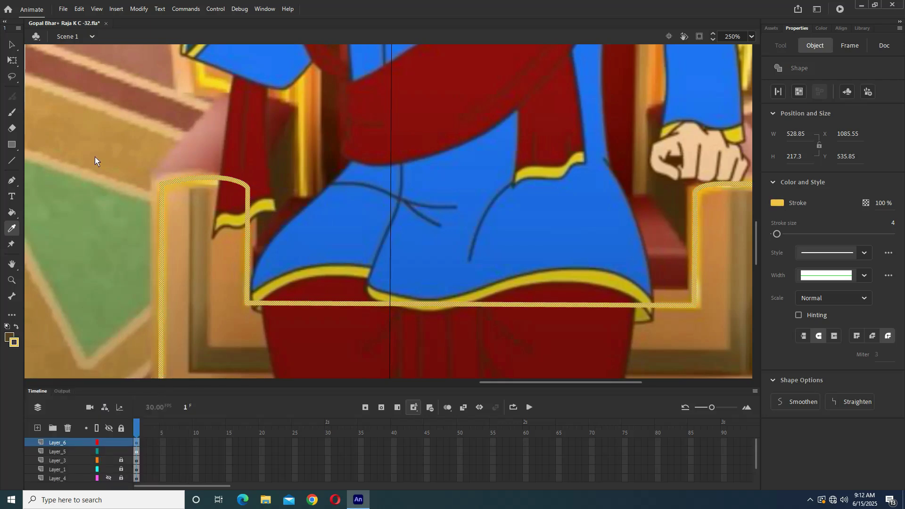
# - Convert the gold border outline to a graphic symbol
pyautogui.click(12, 45)
pyautogui.hotkey('ctrl', '-')
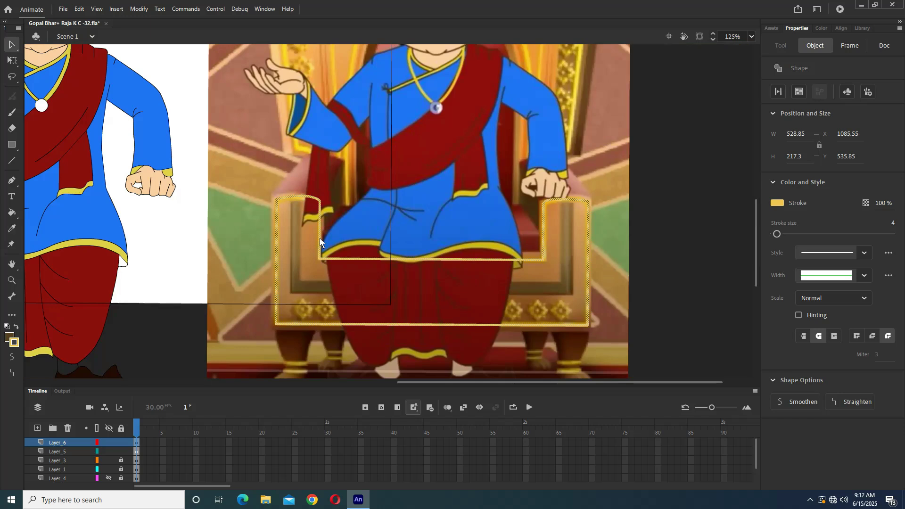
pyautogui.press('F8')
pyautogui.press('Return')
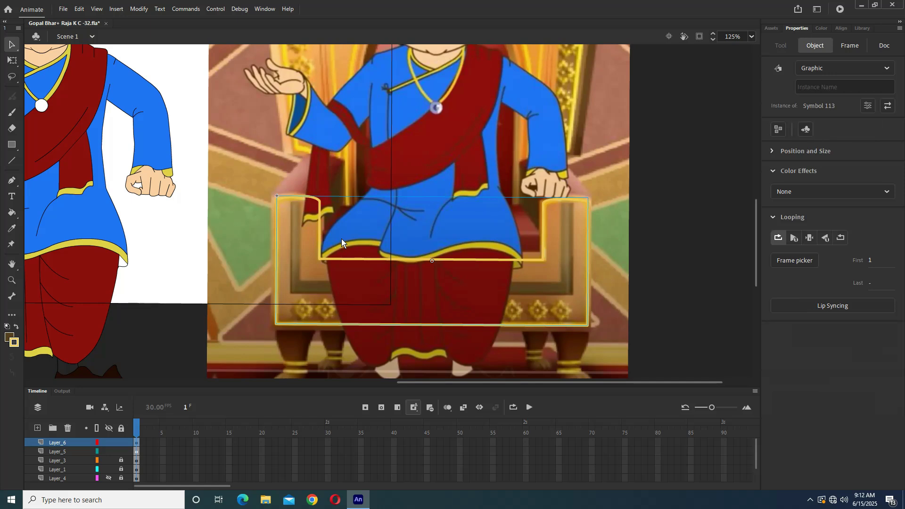
# - Try placing the brown panel over the throne front in the reference image, behind the gold border
pyautogui.hotkey('ctrl', '-')
pyautogui.moveTo(261, 224); pyautogui.dragTo(553, 235)
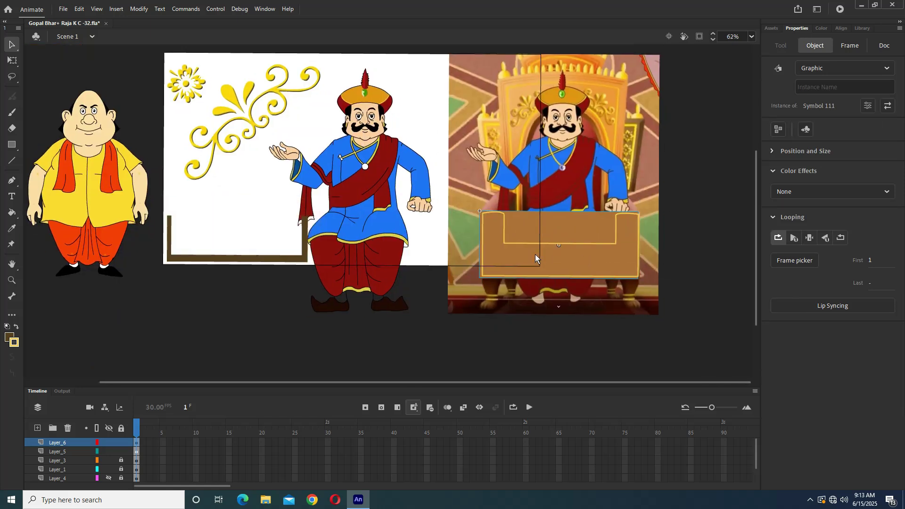
pyautogui.keyDown('ctrl'); pyautogui.scroll(5, 546, 233); pyautogui.keyUp('ctrl')
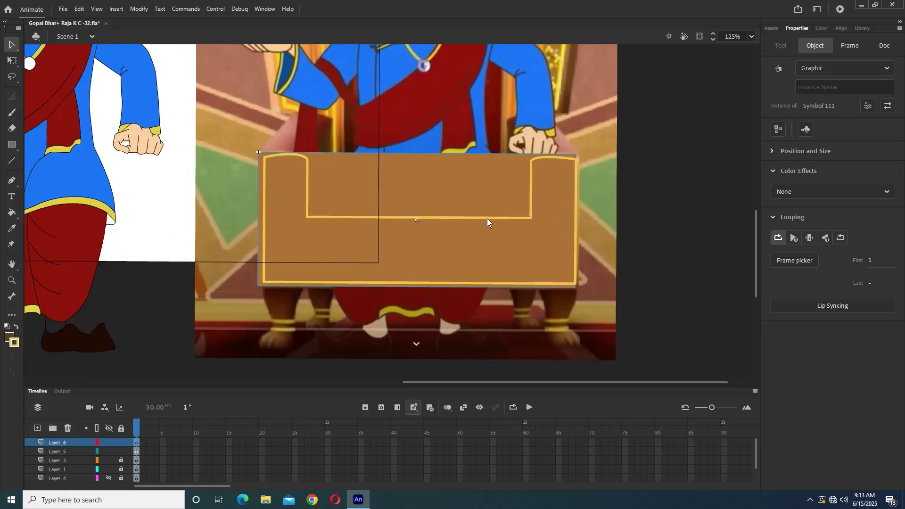
pyautogui.hotkey('ctrl', '-')
# - Move the dark-brown U-shaped band onto the reference image, inside the gold border
pyautogui.click(255, 231)
pyautogui.moveTo(255, 231); pyautogui.dragTo(429, 240)
pyautogui.keyDown('ctrl'); pyautogui.click(508, 234); pyautogui.keyUp('ctrl')
pyautogui.keyDown('ctrl'); pyautogui.click(415, 208); pyautogui.keyUp('ctrl')
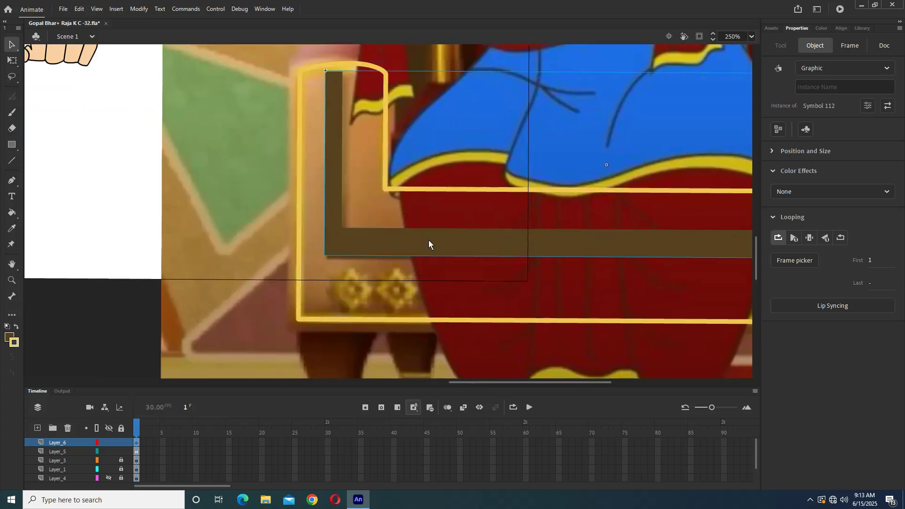
# - Nudge the dark-brown band down and right to line up with the throne's recess, and save the file
pyautogui.press('Down')
pyautogui.press('Down')
pyautogui.press('Down')
pyautogui.hotkey('ctrl', '-')
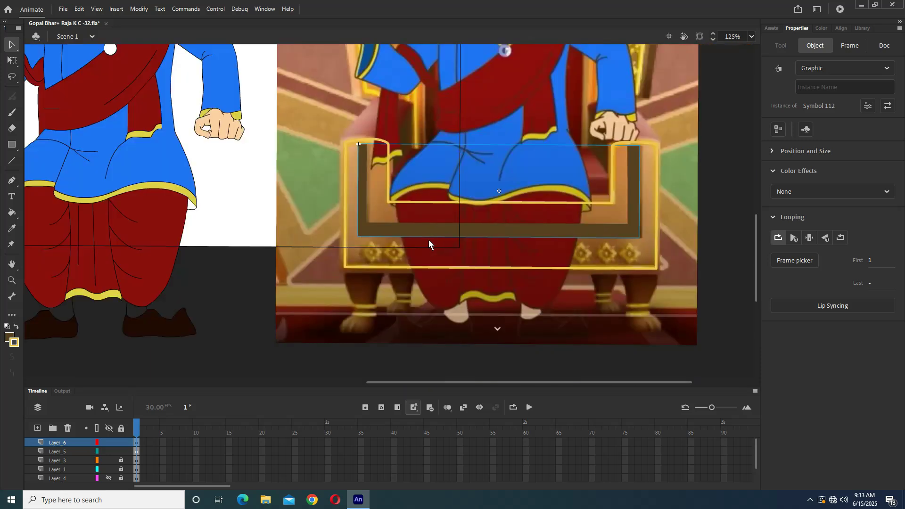
pyautogui.press('Right')
pyautogui.press('Right')
pyautogui.hotkey('ctrl', 's')
# - Convert the yellow flower ornament at the stage's upper corner to a graphic symbol
pyautogui.moveTo(248, 207); pyautogui.dragTo(466, 327)
pyautogui.moveTo(175, 216); pyautogui.dragTo(371, 301)
pyautogui.scroll(2, 371, 306)
pyautogui.hscroll(-2, 371, 305)
pyautogui.moveTo(117, 67); pyautogui.dragTo(233, 162)
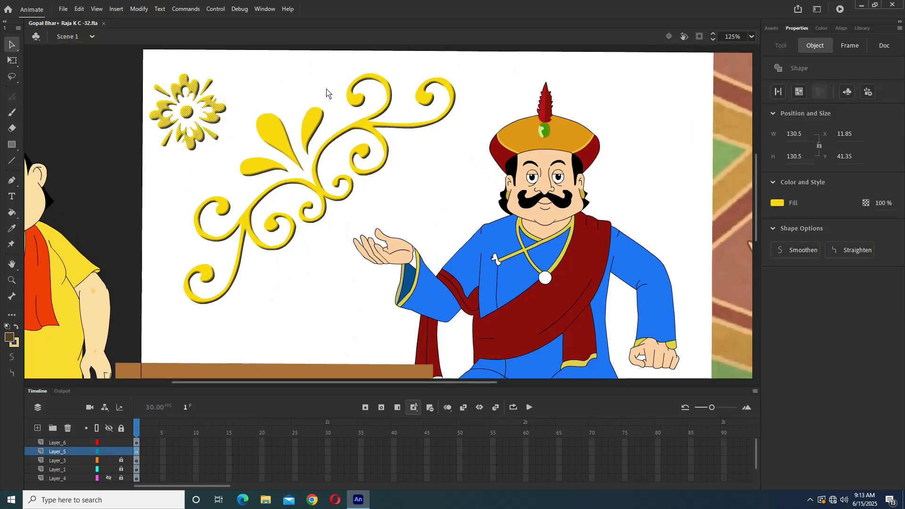
pyautogui.press('F8')
pyautogui.press('Return')
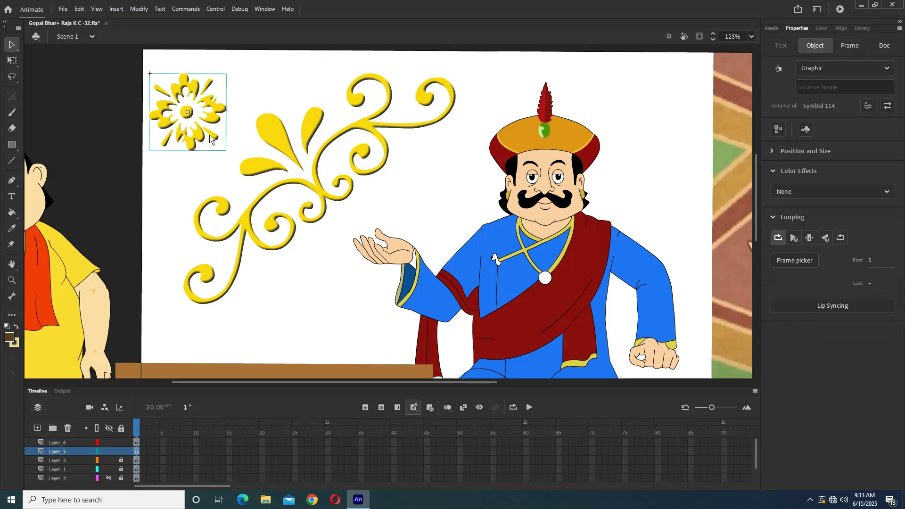
# - Shrink the flower symbol and move it onto the throne front below the armrest beside the hanging sash
pyautogui.click(12, 61)
pyautogui.moveTo(227, 77); pyautogui.dragTo(700, 299)
pyautogui.moveTo(588, 295); pyautogui.dragTo(269, 132)
pyautogui.moveTo(389, 136); pyautogui.dragTo(505, 307)
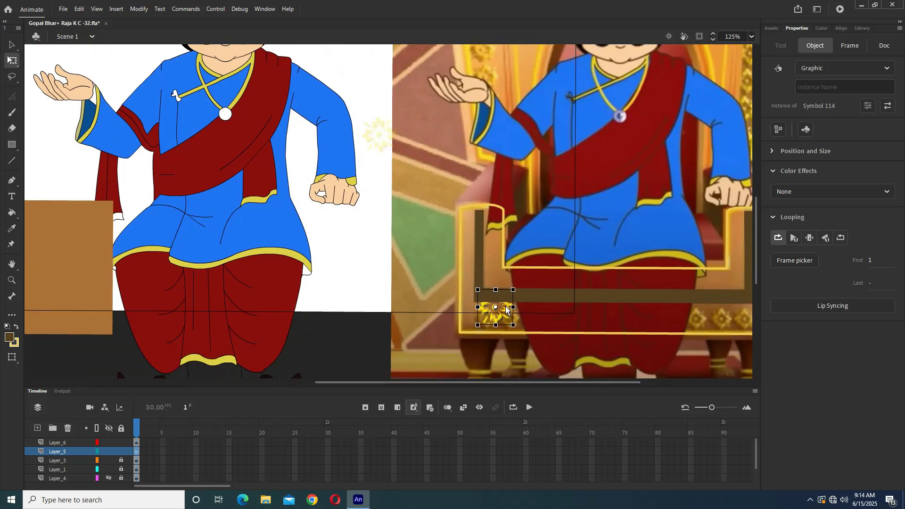
# - Scale the flower down further to fit between the dark-brown band and the border's lower edge
pyautogui.hotkey('ctrl', '=')
pyautogui.hotkey('ctrl', '=')
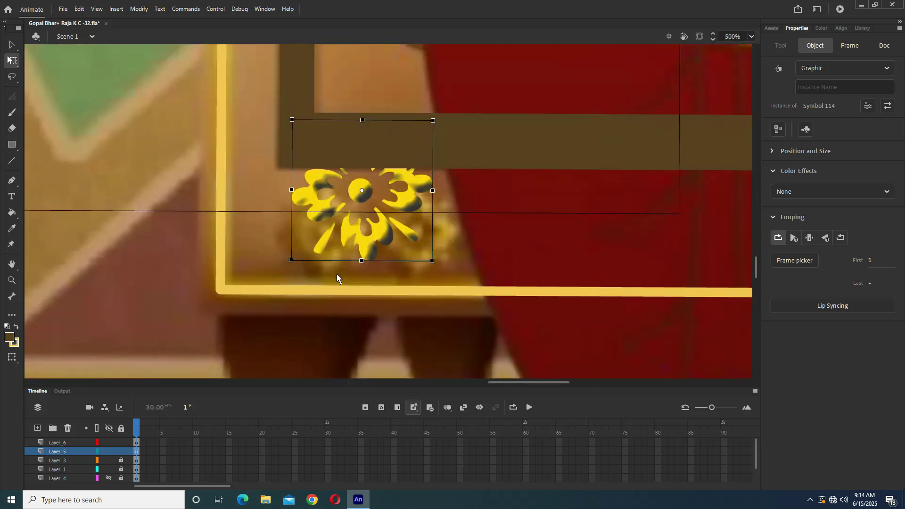
pyautogui.scroll(2, 337, 273)
pyautogui.moveTo(419, 182); pyautogui.dragTo(390, 218)
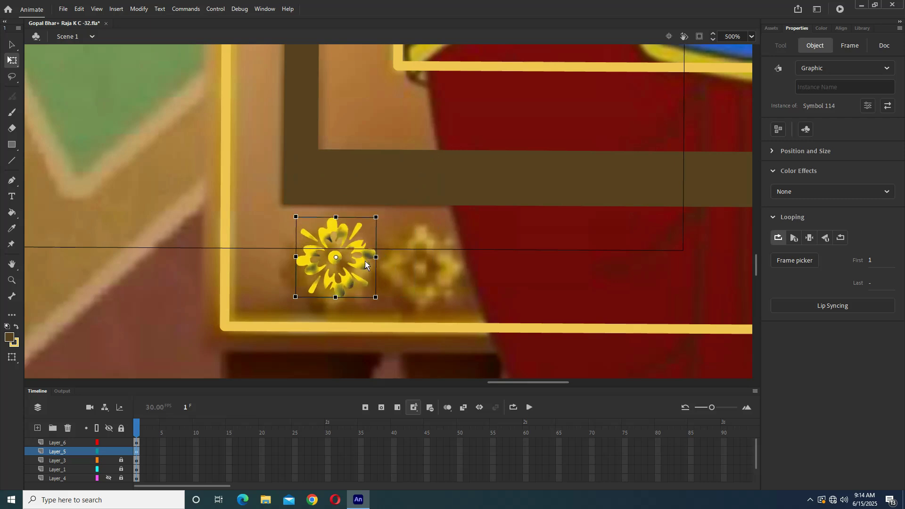
# - Fine-tune the flower's position over the first gold rosette of the reference image, and save the file
pyautogui.moveTo(335, 264); pyautogui.dragTo(330, 277)
pyautogui.press('Up')
pyautogui.press('Up')
pyautogui.press('Up')
pyautogui.press('Up')
pyautogui.press('Right')
pyautogui.press('Right')
pyautogui.press('Right')
pyautogui.press('Up')
pyautogui.press('Up')
pyautogui.press('Up')
pyautogui.press('Right')
pyautogui.press('Right')
pyautogui.press('Right')
pyautogui.press('Right')
pyautogui.hotkey('ctrl', '-')
pyautogui.hotkey('ctrl', '-')
pyautogui.hotkey('ctrl', 's')
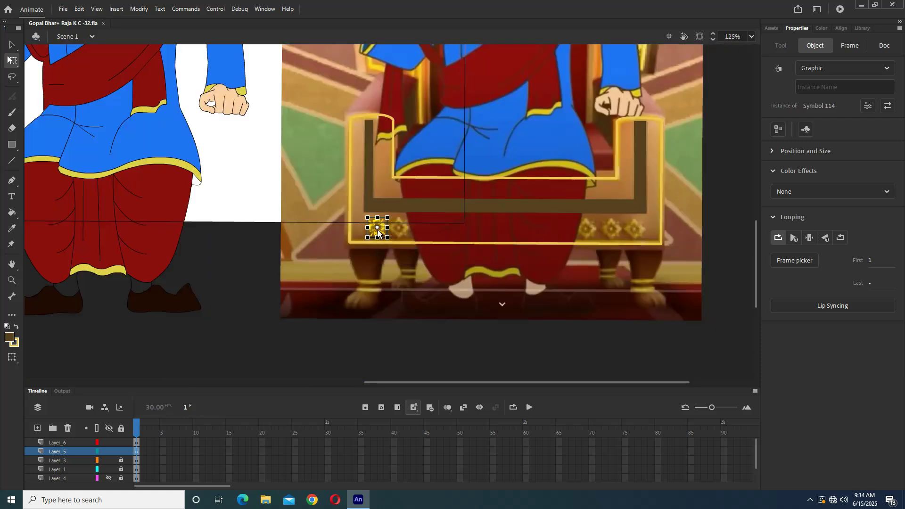
# - Duplicate the flower along the strip below the dark-brown band to make a row of four
pyautogui.keyDown('ctrl'); pyautogui.click(423, 239); pyautogui.keyUp('ctrl')
pyautogui.moveTo(447, 225); pyautogui.dragTo(275, 220)
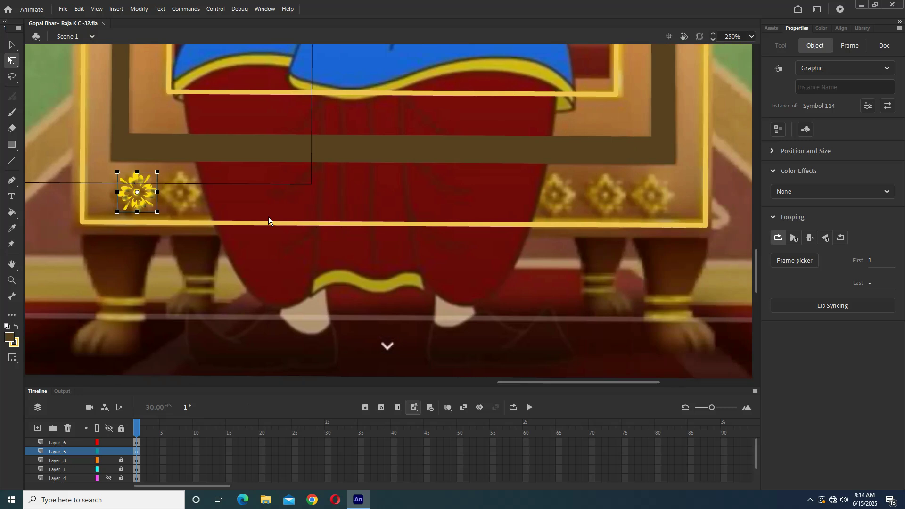
pyautogui.moveTo(137, 199); pyautogui.dragTo(227, 202)
pyautogui.hotkey('ctrl', 'z')
pyautogui.keyDown('shift'); pyautogui.click(138, 195); pyautogui.keyUp('shift')
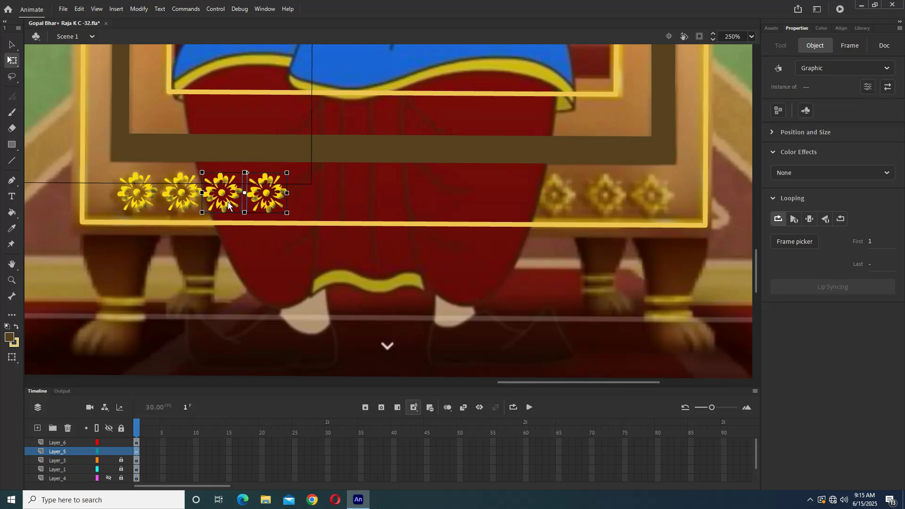
# - Select the row of four flowers and duplicate it twice toward the opposite armrest to make twelve flowers
pyautogui.keyDown('shift'); pyautogui.click(182, 194); pyautogui.keyUp('shift')
pyautogui.keyDown('shift'); pyautogui.click(143, 194); pyautogui.keyUp('shift')
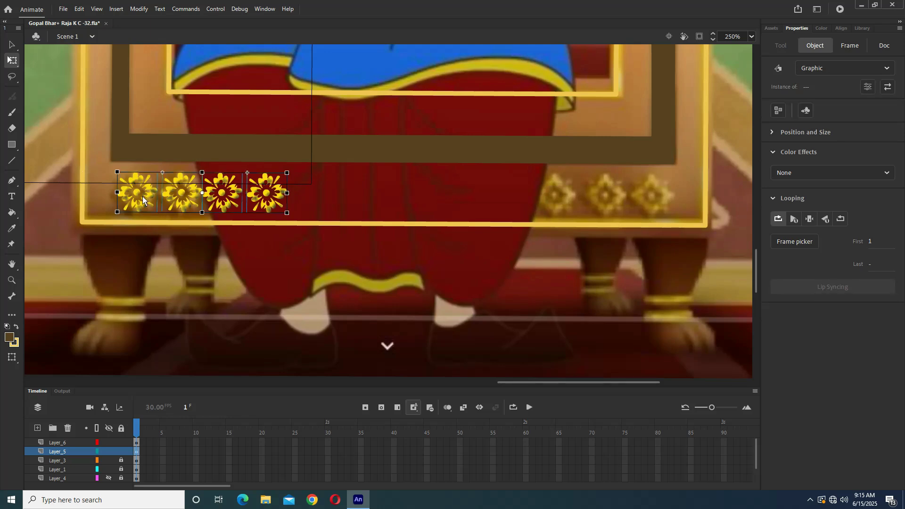
pyautogui.moveTo(141, 197); pyautogui.dragTo(522, 200)
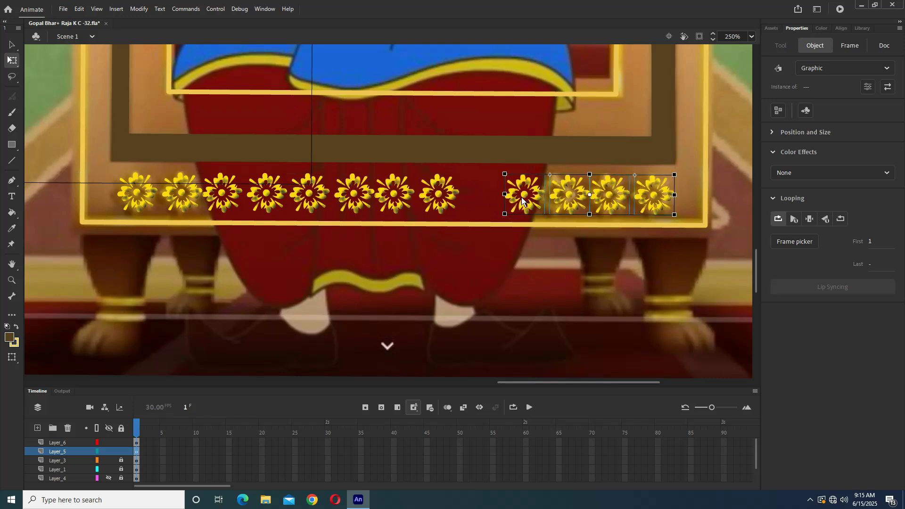
# - Select all twelve flowers, distribute them evenly by their horizontal centers, and save the file
pyautogui.keyDown('shift'); pyautogui.click(427, 202); pyautogui.keyUp('shift')
pyautogui.keyDown('shift'); pyautogui.click(399, 199); pyautogui.keyUp('shift')
pyautogui.keyDown('shift'); pyautogui.click(357, 206); pyautogui.keyUp('shift')
pyautogui.keyDown('shift'); pyautogui.click(317, 203); pyautogui.keyUp('shift')
pyautogui.keyDown('shift'); pyautogui.click(266, 198); pyautogui.keyUp('shift')
pyautogui.keyDown('shift'); pyautogui.click(223, 206); pyautogui.keyUp('shift')
pyautogui.keyDown('shift'); pyautogui.click(180, 203); pyautogui.keyUp('shift')
pyautogui.keyDown('shift'); pyautogui.click(149, 199); pyautogui.keyUp('shift')
pyautogui.click(863, 28)
pyautogui.click(842, 28)
pyautogui.click(833, 74)
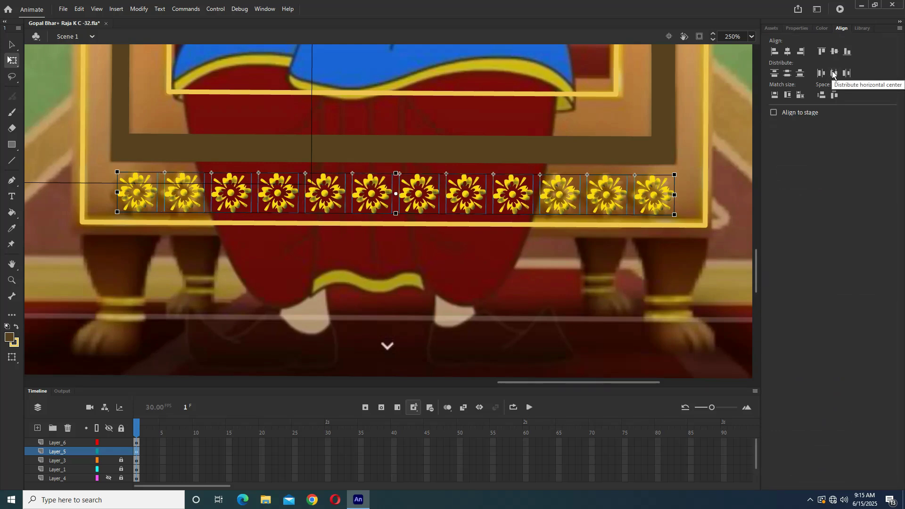
pyautogui.hotkey('ctrl', '-')
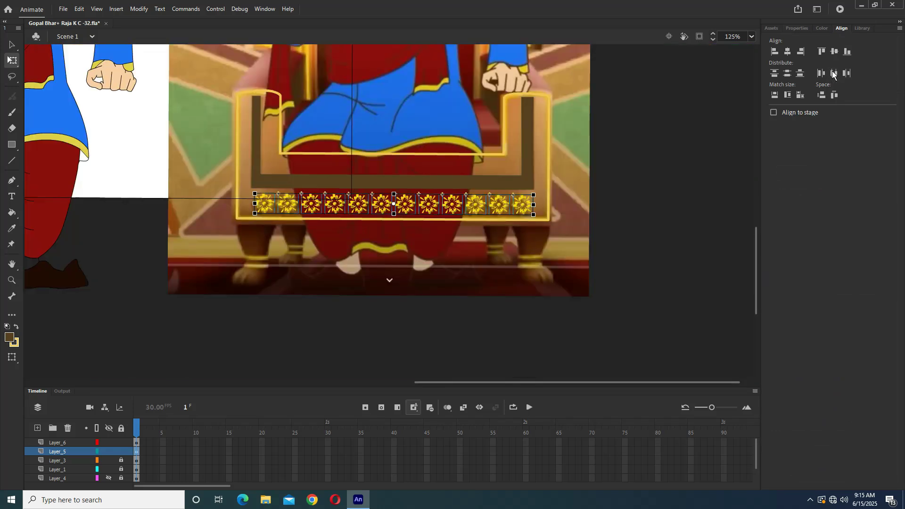
pyautogui.hotkey('ctrl', 's')
# - Move the brown panel onto the reference image behind the gold border and the dark-brown band
pyautogui.hotkey('ctrl', '-')
pyautogui.moveTo(200, 205); pyautogui.dragTo(523, 202)
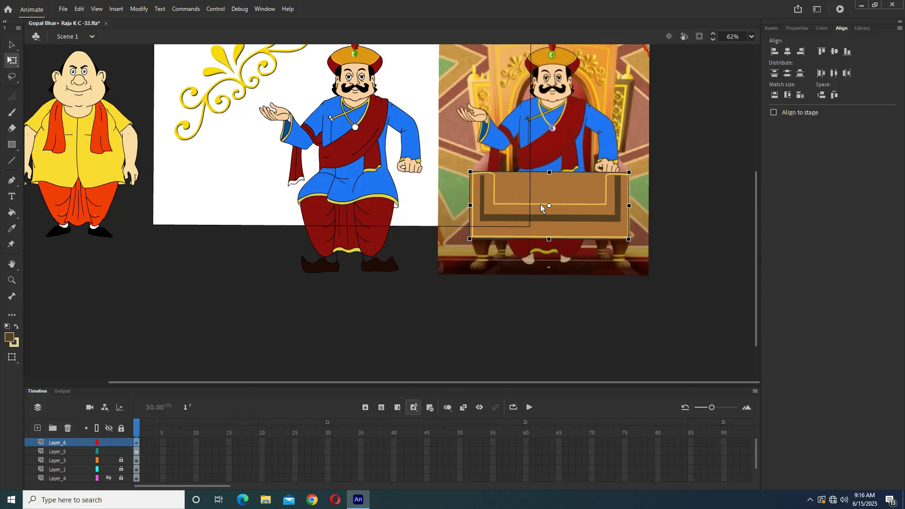
# - Move Layer_5 above Layer_6 to bring the flowers in front of the brown panel, and save the file
pyautogui.moveTo(68, 453); pyautogui.dragTo(70, 440)
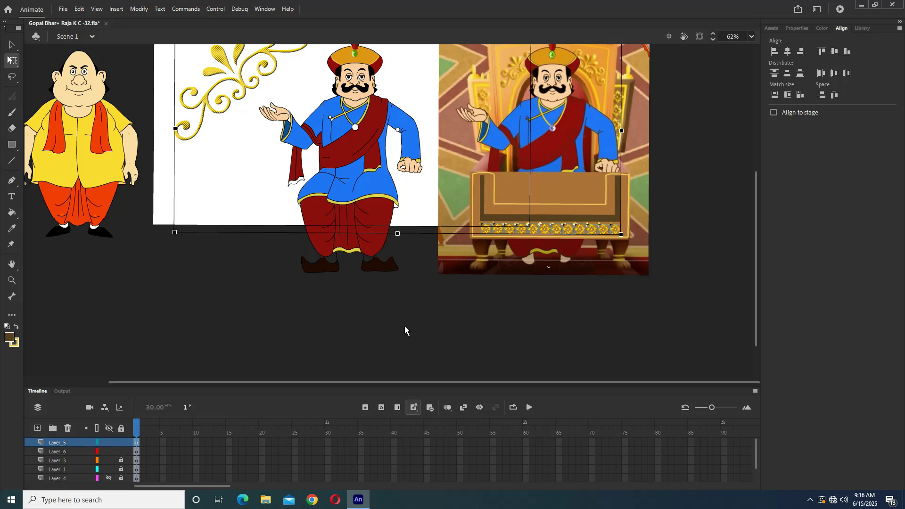
pyautogui.click(455, 292)
pyautogui.hotkey('ctrl', 's')
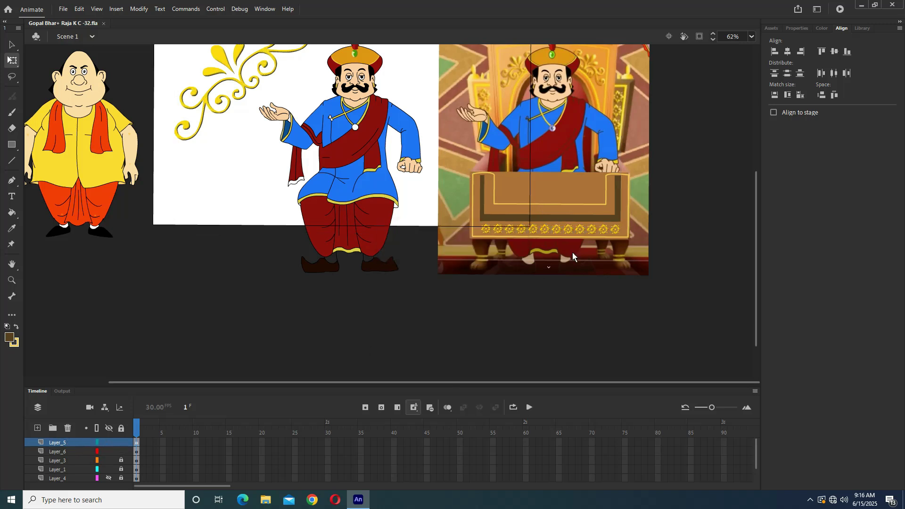
# - Move the assembled throne front with its flowers off the reference image onto the white stage beside the king, and save
pyautogui.scroll(1, 483, 217)
pyautogui.scroll(1, 482, 217)
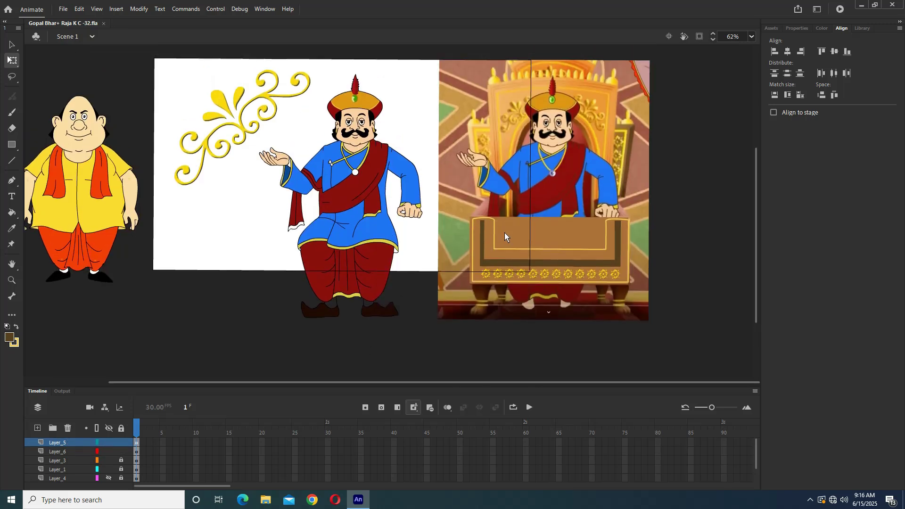
pyautogui.moveTo(455, 208); pyautogui.dragTo(642, 312)
pyautogui.moveTo(603, 247); pyautogui.dragTo(296, 236)
pyautogui.click(250, 326)
pyautogui.hotkey('ctrl', 's')
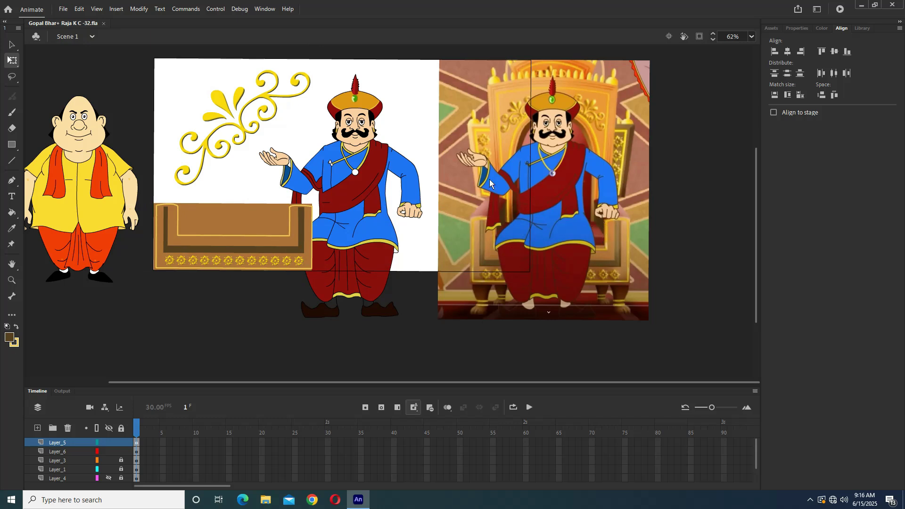
pyautogui.scroll(5, 490, 183)
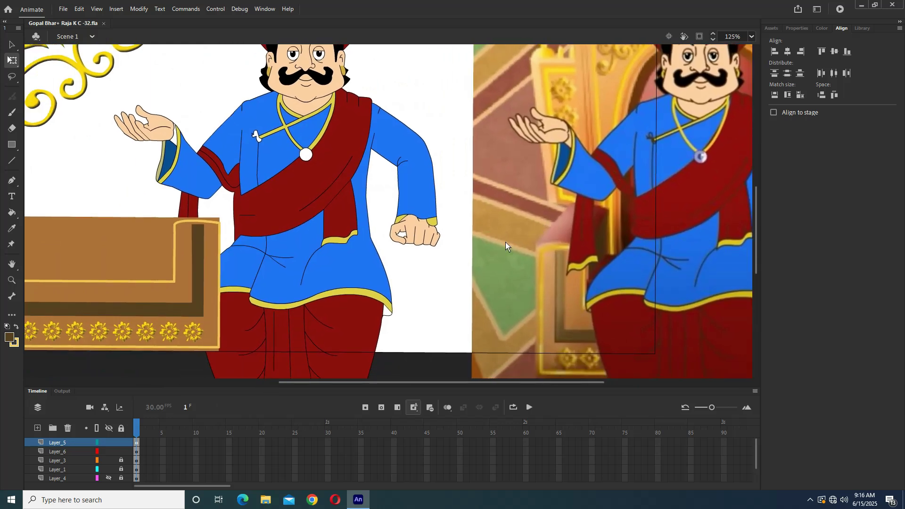
pyautogui.hscroll(5, 495, 207)
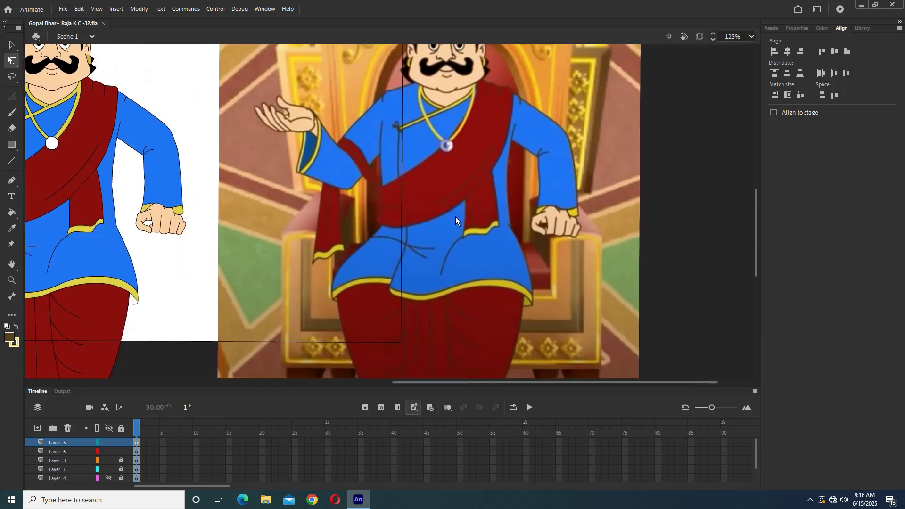
pyautogui.scroll(5, 455, 217)
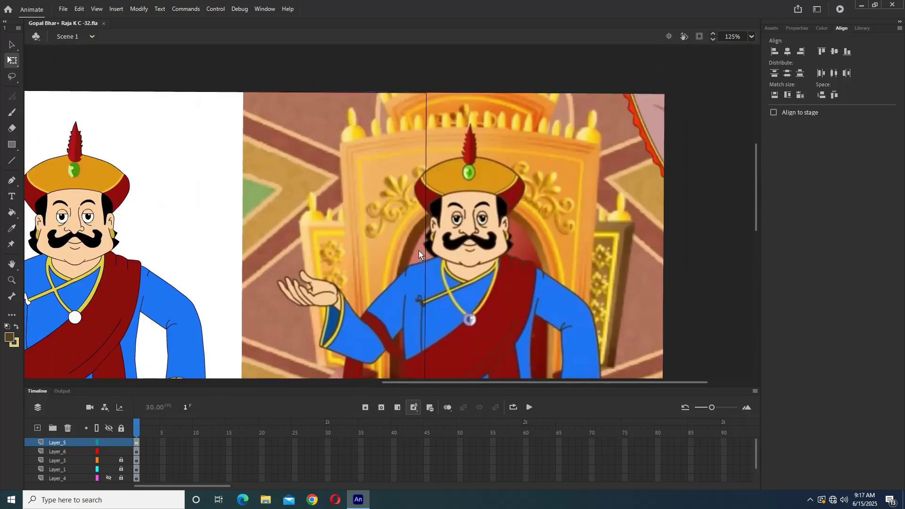
pyautogui.scroll(-3, 418, 251)
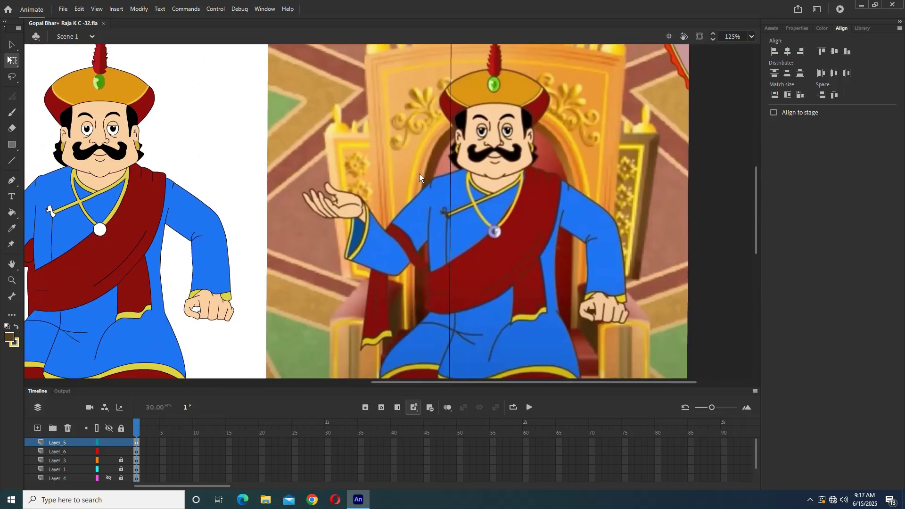
pyautogui.scroll(-1, 434, 230)
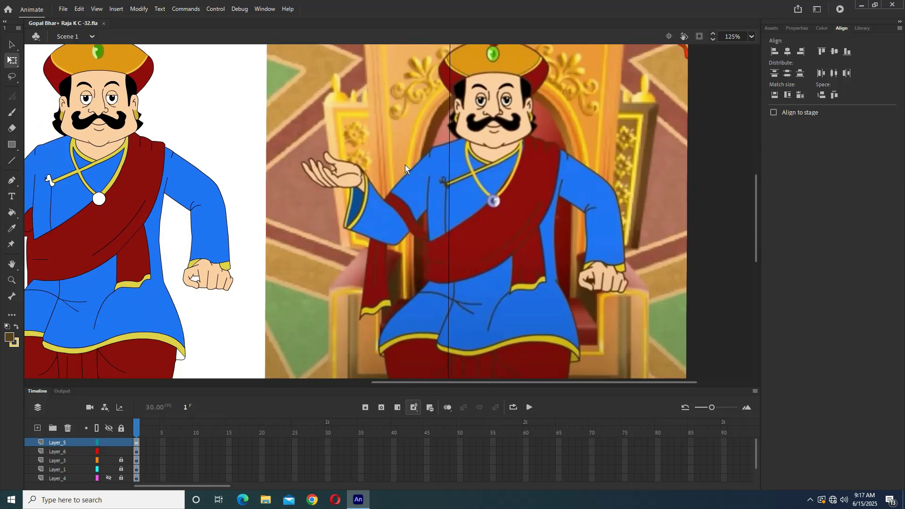
pyautogui.scroll(2, 406, 165)
pyautogui.click(12, 181)
pyautogui.click(362, 88)
pyautogui.moveTo(387, 177); pyautogui.dragTo(386, 159)
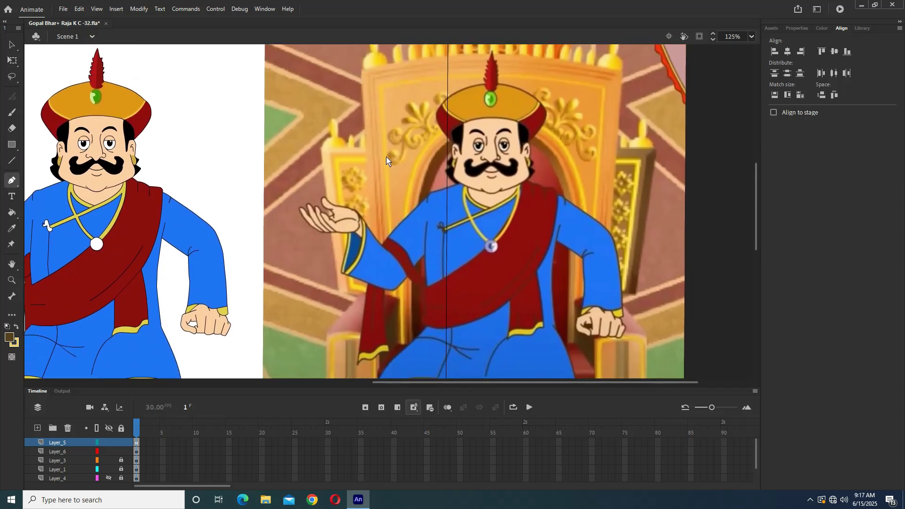
pyautogui.moveTo(655, 101); pyautogui.dragTo(636, 152)
pyautogui.moveTo(590, 129); pyautogui.dragTo(521, 192)
pyautogui.scroll(1, 481, 193)
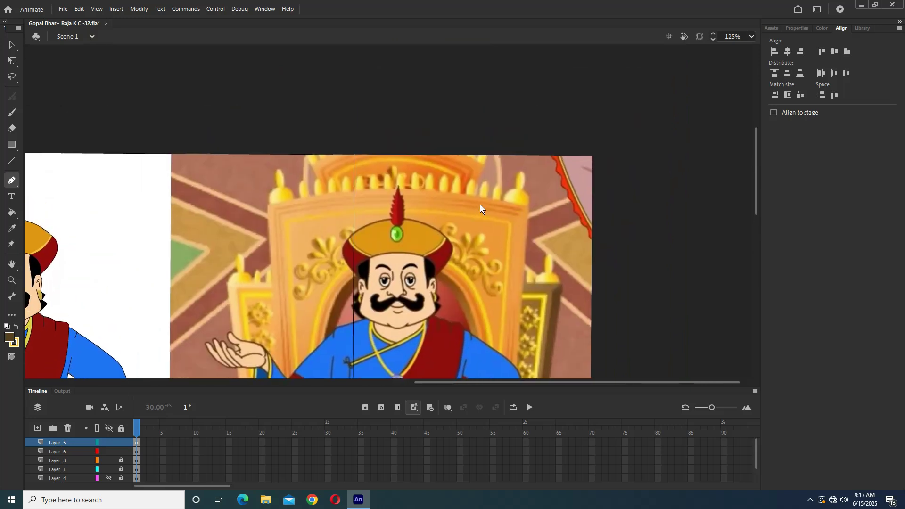
pyautogui.scroll(2, 479, 205)
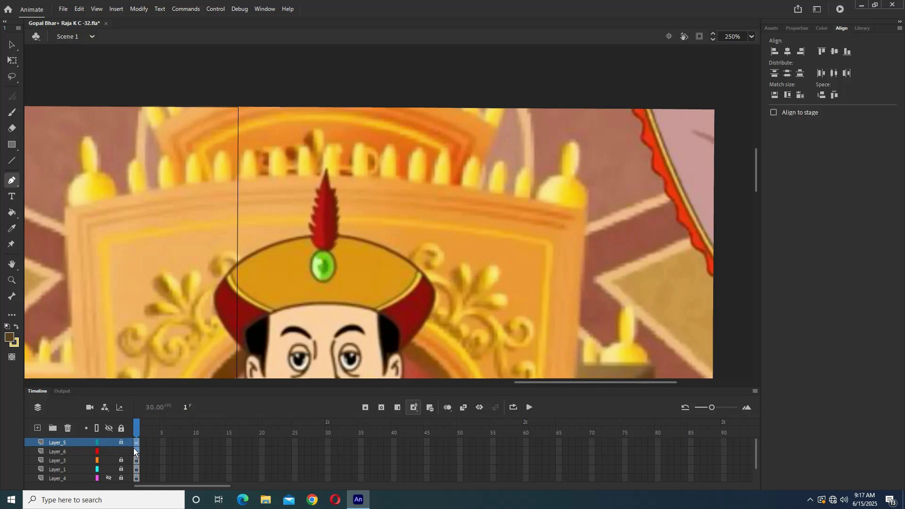
pyautogui.click(118, 450)
pyautogui.click(65, 208)
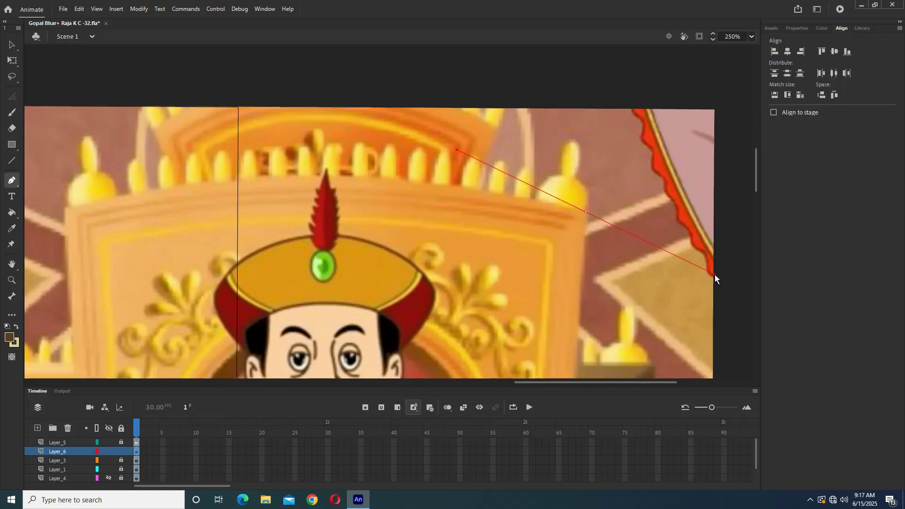
pyautogui.click(121, 442)
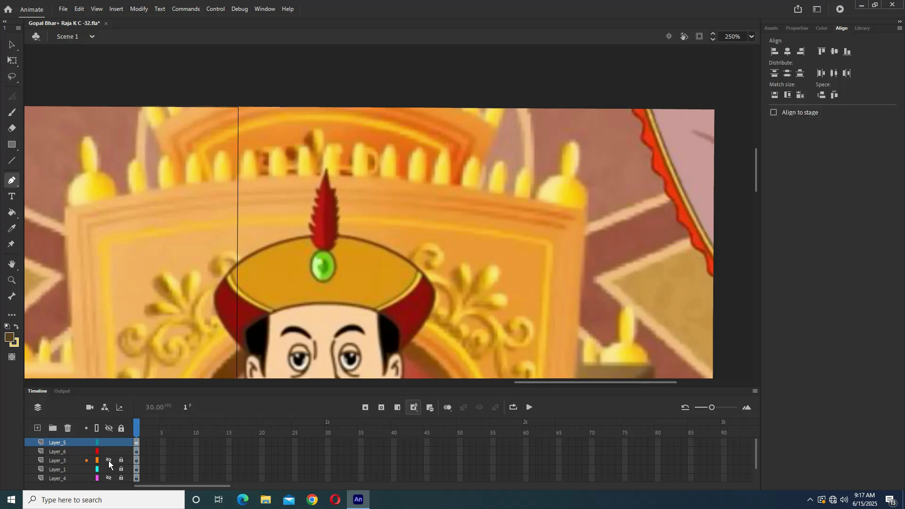
pyautogui.click(108, 478)
pyautogui.click(108, 478)
pyautogui.hotkey('ctrl', '-')
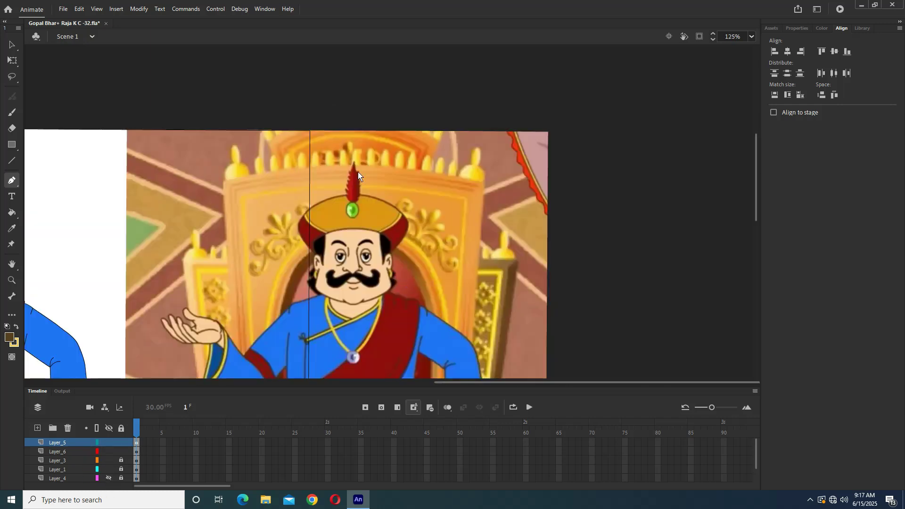
pyautogui.hotkey('ctrl', '=')
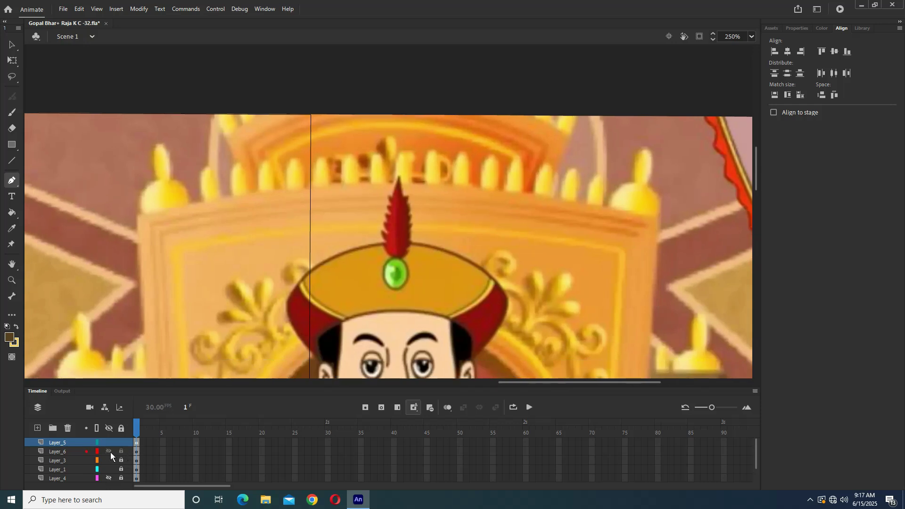
# - Hide Layer_5 and trace the throne back's curved top edge, right outer side and stepped lower-right edge on Layer_6 with the Pen tool
pyautogui.click(136, 452)
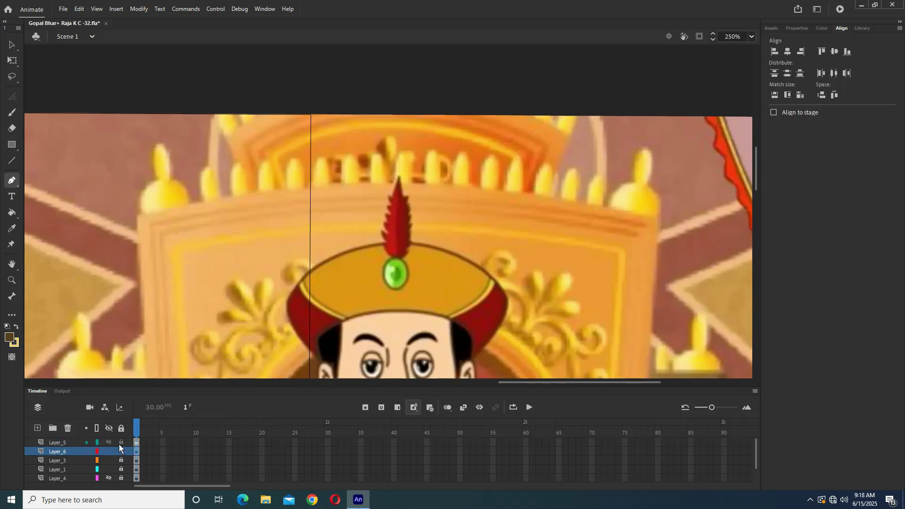
pyautogui.click(137, 216)
pyautogui.moveTo(655, 222); pyautogui.dragTo(903, 302)
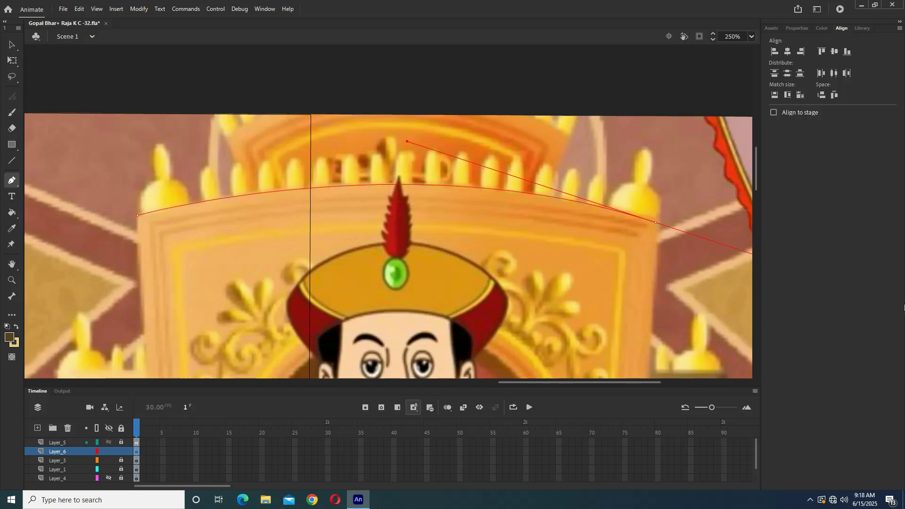
pyautogui.click(651, 340)
pyautogui.scroll(-6, 618, 339)
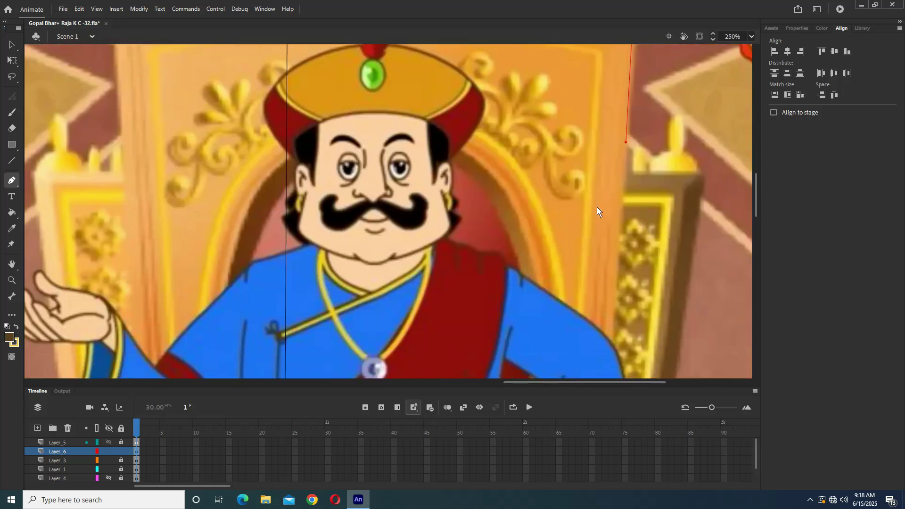
pyautogui.moveTo(603, 261); pyautogui.dragTo(490, 256)
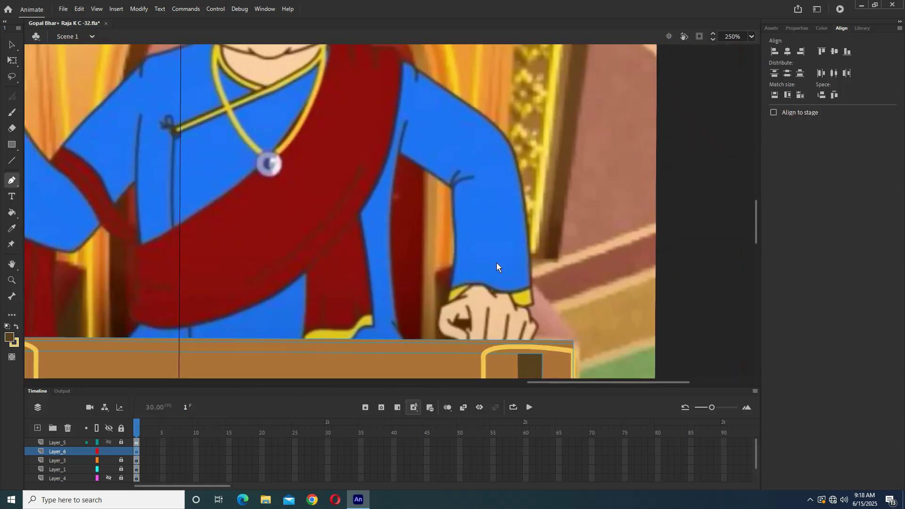
pyautogui.click(496, 263)
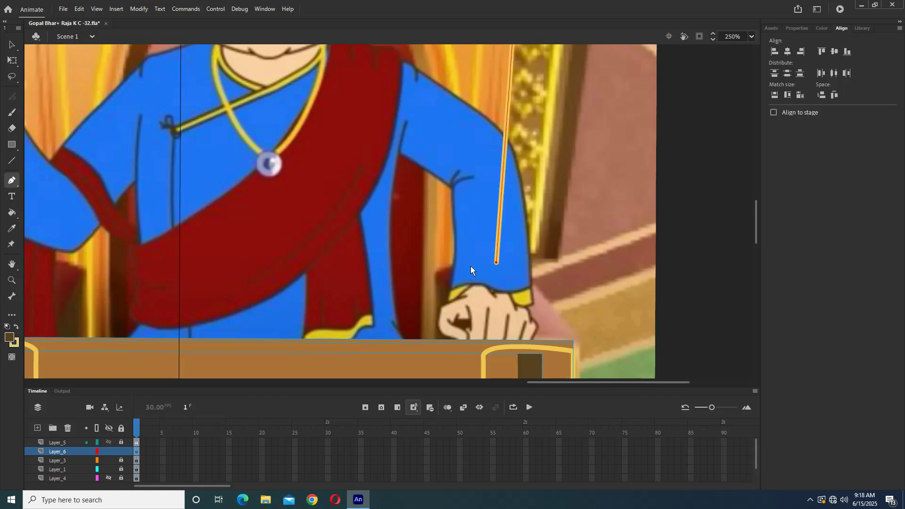
pyautogui.moveTo(439, 279); pyautogui.dragTo(464, 197)
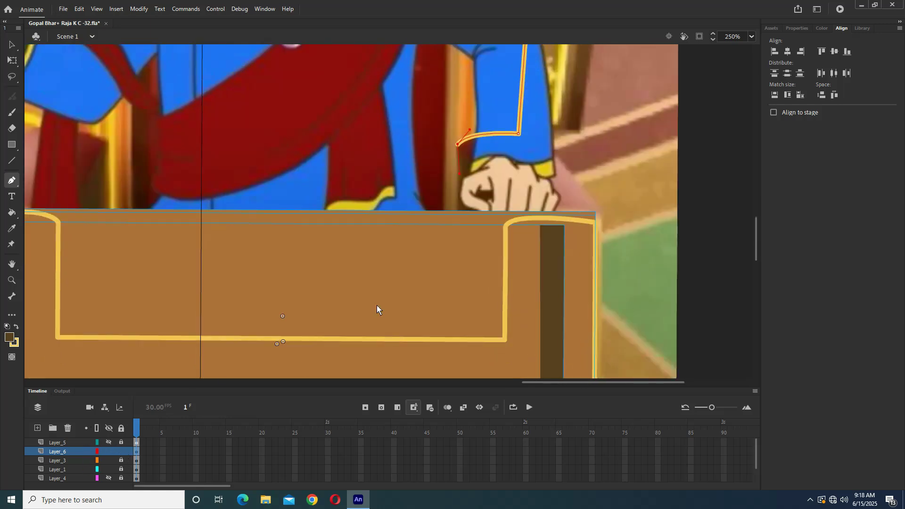
# - Show Layer_5 and move the brown throne front off the reference image, leaving the row of flowers in place
pyautogui.click(109, 452)
pyautogui.click(109, 451)
pyautogui.press('v')
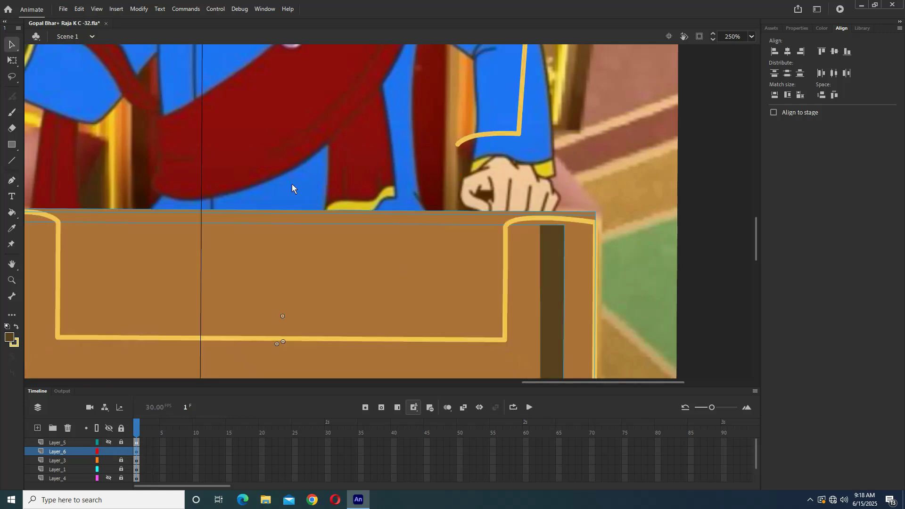
pyautogui.hotkey('ctrl', '-')
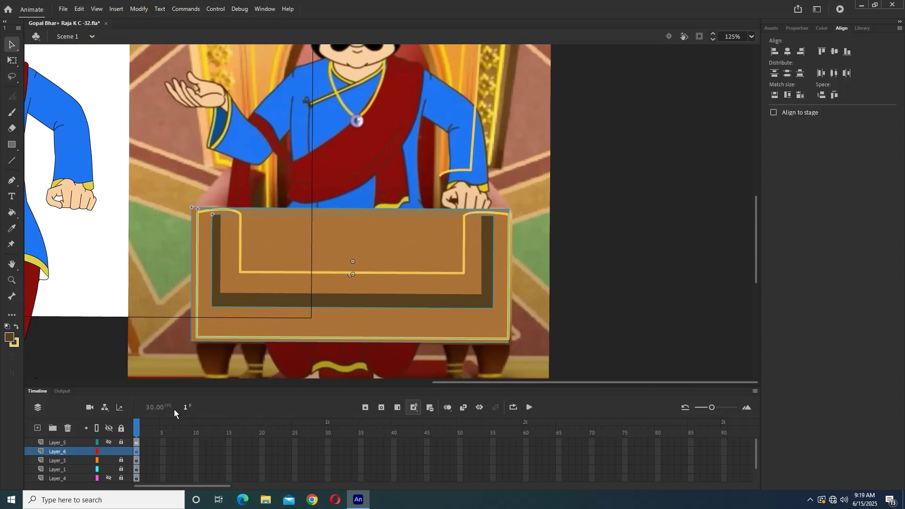
pyautogui.click(108, 442)
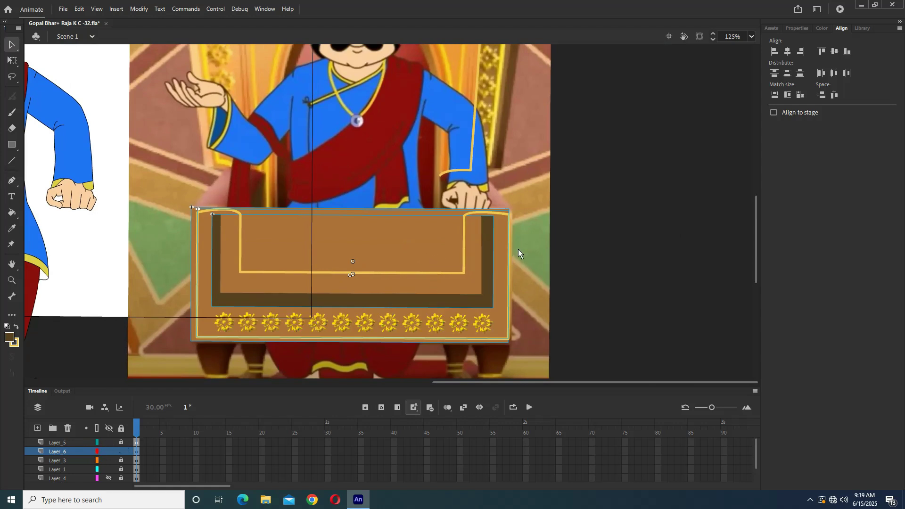
pyautogui.moveTo(348, 317); pyautogui.dragTo(112, 336)
pyautogui.click(241, 323)
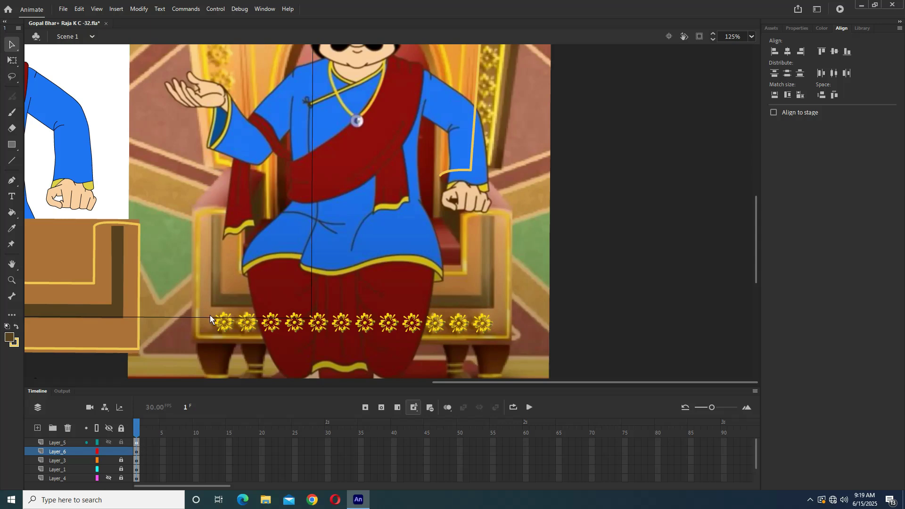
pyautogui.click(121, 442)
pyautogui.moveTo(371, 222); pyautogui.dragTo(368, 270)
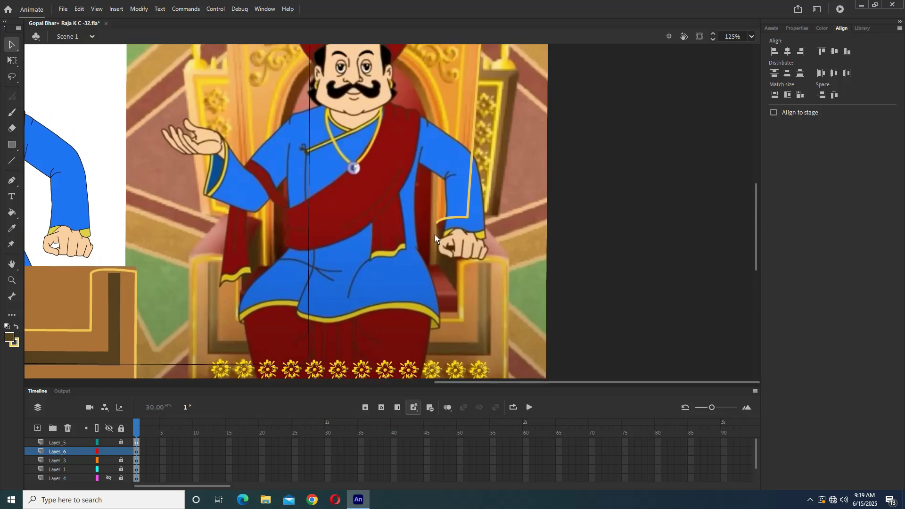
# - Draw straight lines for the narrow post of the throne back beside the king's fist, continuing from the curved lower-right edge
pyautogui.scroll(2, 431, 251)
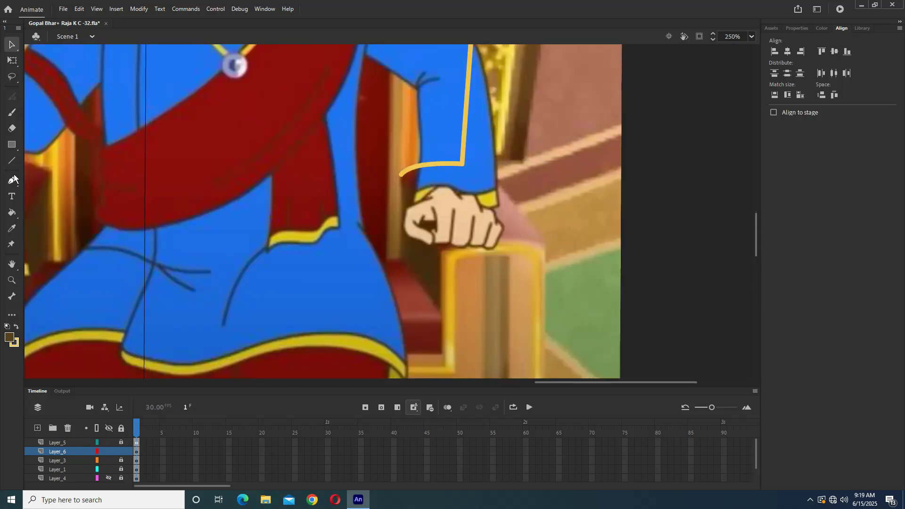
pyautogui.press('n')
pyautogui.moveTo(401, 175)
pyautogui.mouseDown()
pyautogui.moveTo(392, 242)
pyautogui.moveTo(398, 255)
pyautogui.moveTo(389, 87)
pyautogui.mouseUp()
pyautogui.moveTo(375, 295); pyautogui.dragTo(375, 290)
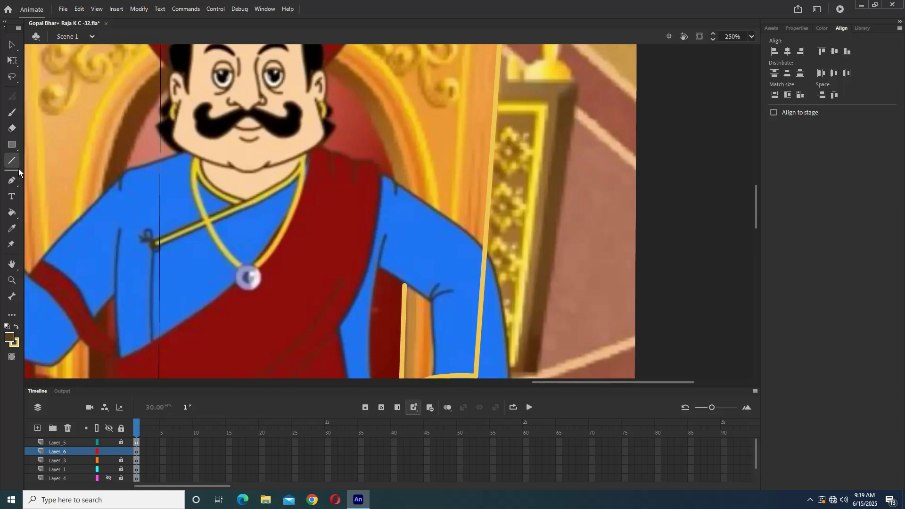
# - Draw straight lines from the right post up its slanted inner side, across behind the king's face, and down toward his opposite shoulder
pyautogui.press('v')
pyautogui.click(12, 161)
pyautogui.moveTo(405, 286)
pyautogui.mouseDown()
pyautogui.moveTo(354, 92)
pyautogui.moveTo(159, 98)
pyautogui.moveTo(128, 167)
pyautogui.mouseUp()
pyautogui.moveTo(127, 239); pyautogui.dragTo(160, 164)
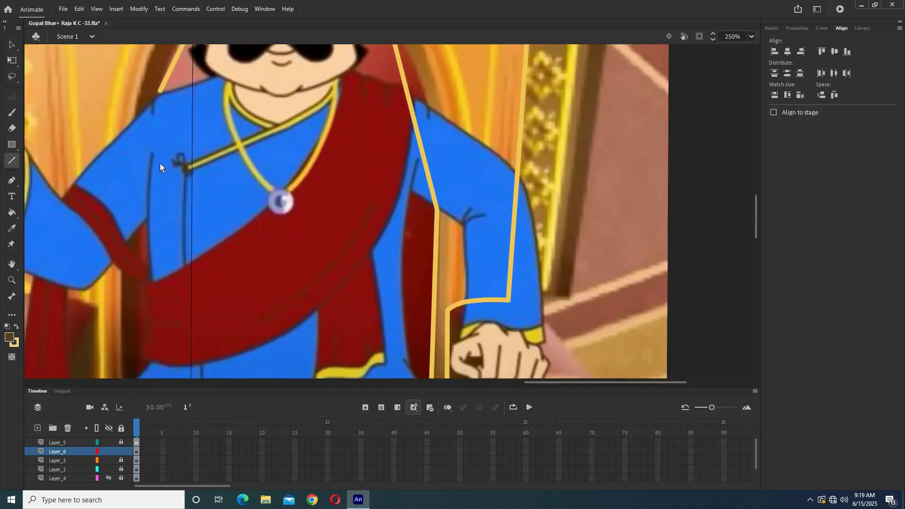
# - Undo the stray shoulder line, redraw the opening's left slanted side, and close the narrow left post with straight lines
pyautogui.moveTo(158, 91); pyautogui.dragTo(123, 297)
pyautogui.hotkey('ctrl', 'z')
pyautogui.moveTo(189, 251); pyautogui.dragTo(239, 147)
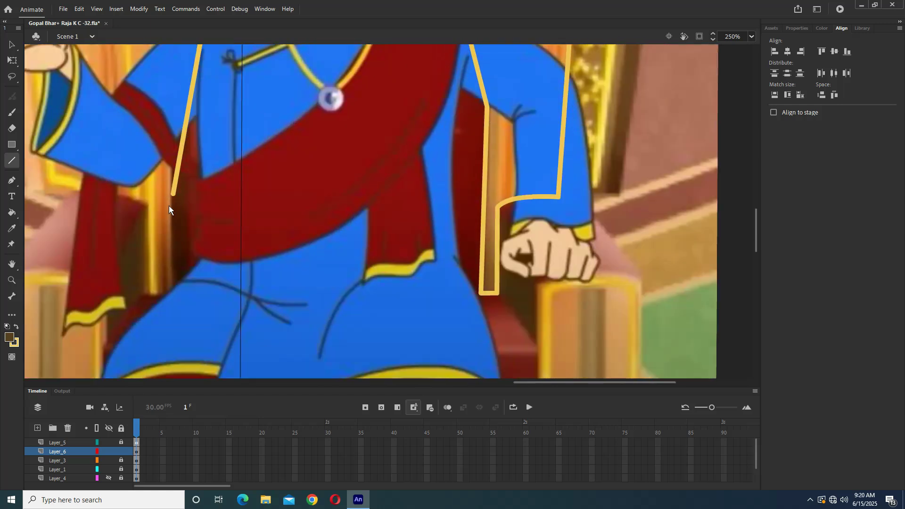
pyautogui.moveTo(174, 194); pyautogui.dragTo(172, 261)
pyautogui.moveTo(150, 296); pyautogui.dragTo(151, 208)
pyautogui.scroll(-5, 228, 266)
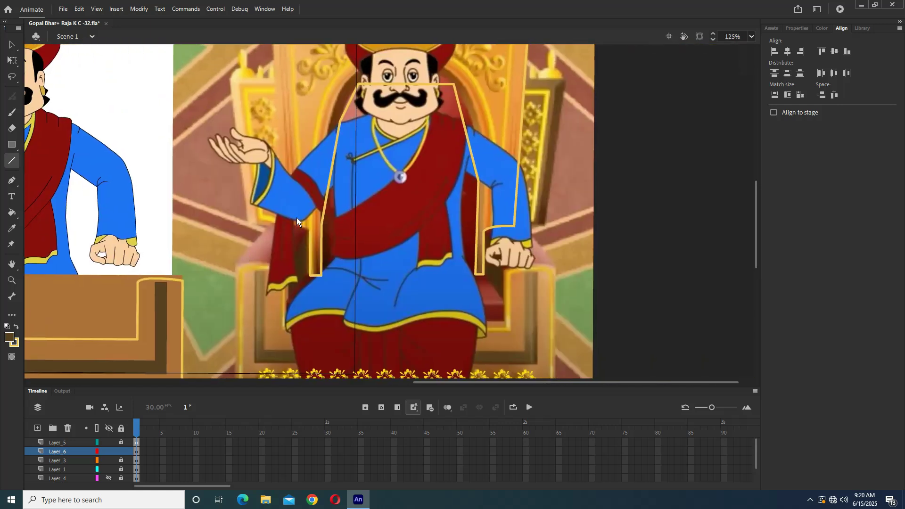
# - Draw the throne back's left outer side as a straight line from its top-left corner down to armrest level
pyautogui.keyDown('ctrl'); pyautogui.click(296, 217); pyautogui.keyUp('ctrl')
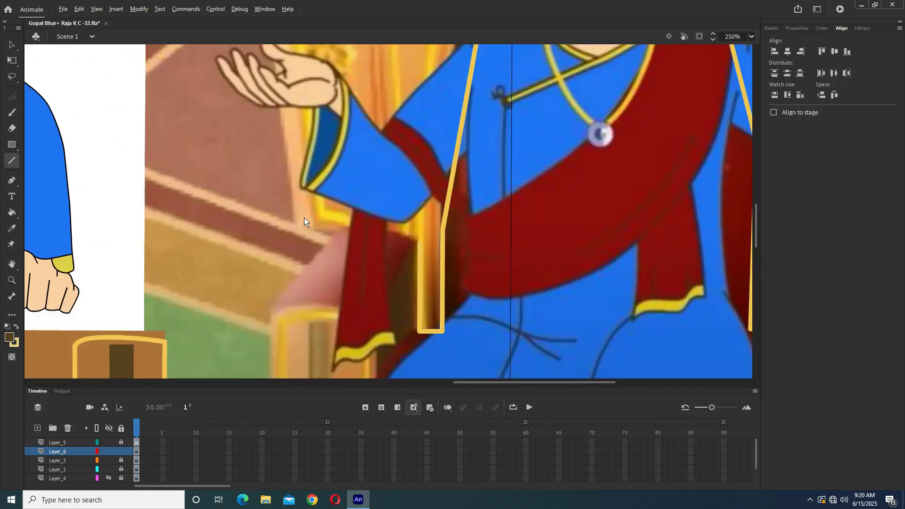
pyautogui.keyDown('ctrl'); pyautogui.keyDown('shift'); pyautogui.click(309, 217); pyautogui.keyUp('shift'); pyautogui.keyUp('ctrl')
pyautogui.moveTo(340, 191); pyautogui.dragTo(245, 291)
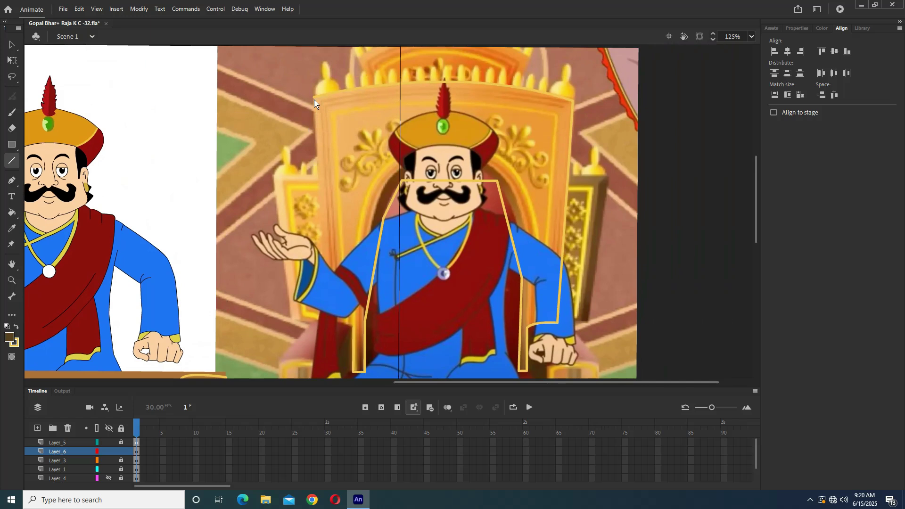
pyautogui.moveTo(314, 98); pyautogui.dragTo(355, 329)
# - Lower the outline's bottom-left corner and curve the edge joining it to the left post to match the right side
pyautogui.click(12, 45)
pyautogui.moveTo(447, 276); pyautogui.dragTo(430, 230)
pyautogui.hotkey('ctrl', '=')
pyautogui.scroll(-2, 246, 256)
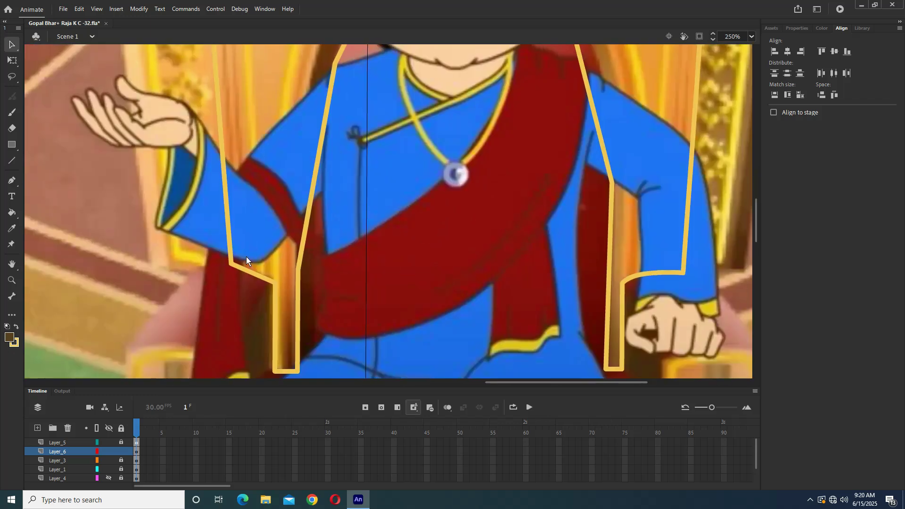
pyautogui.scroll(3, 226, 189)
pyautogui.scroll(3, 217, 103)
pyautogui.scroll(-5, 242, 143)
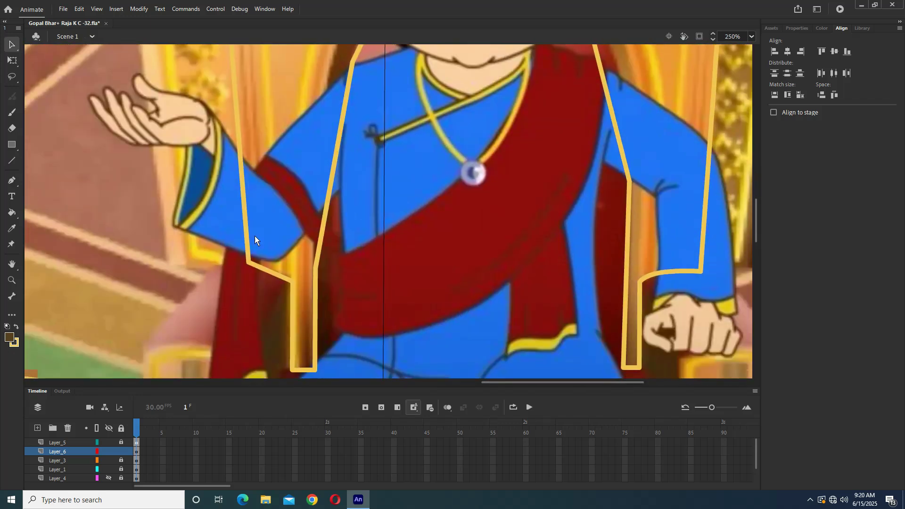
pyautogui.moveTo(247, 262); pyautogui.dragTo(244, 273)
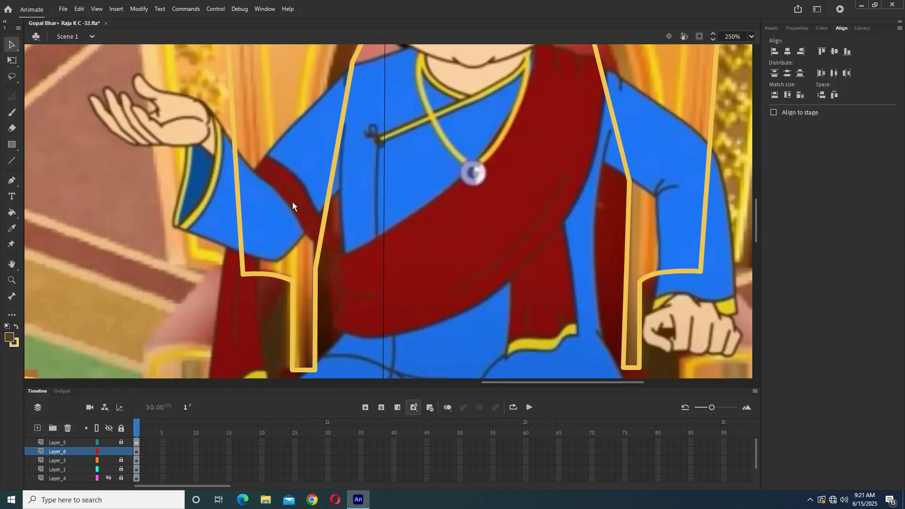
# - Curve the opening's left slanted side outward so it follows the throne's arch from the post toward the king's head
pyautogui.hotkey('ctrl', '-')
pyautogui.moveTo(377, 172); pyautogui.dragTo(330, 205)
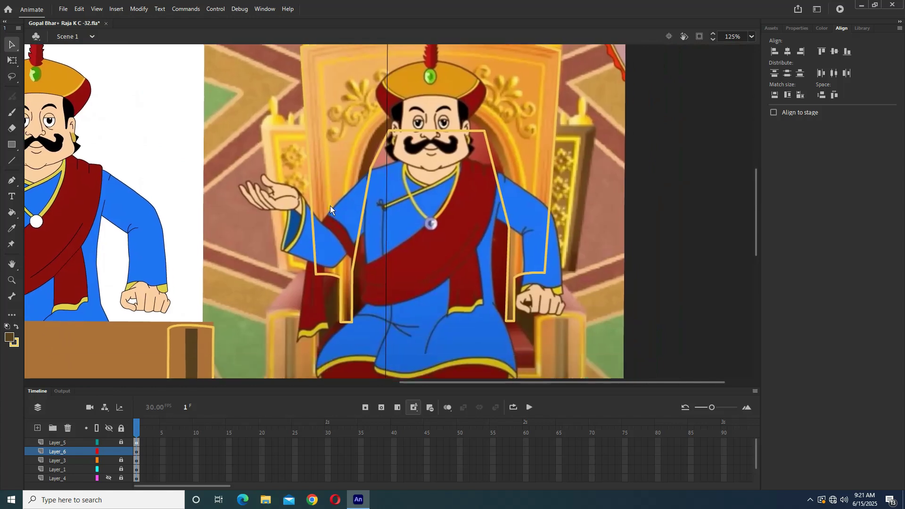
pyautogui.scroll(2, 344, 321)
pyautogui.scroll(1, 397, 198)
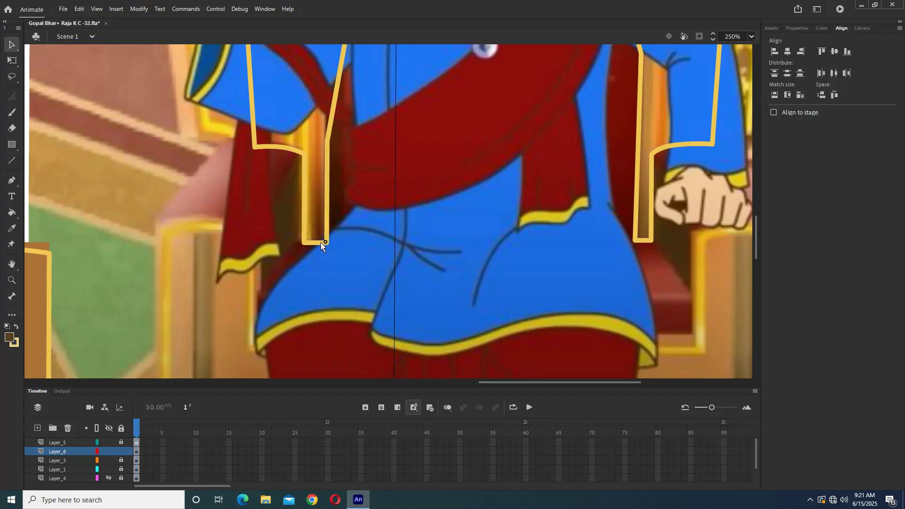
pyautogui.scroll(3, 349, 188)
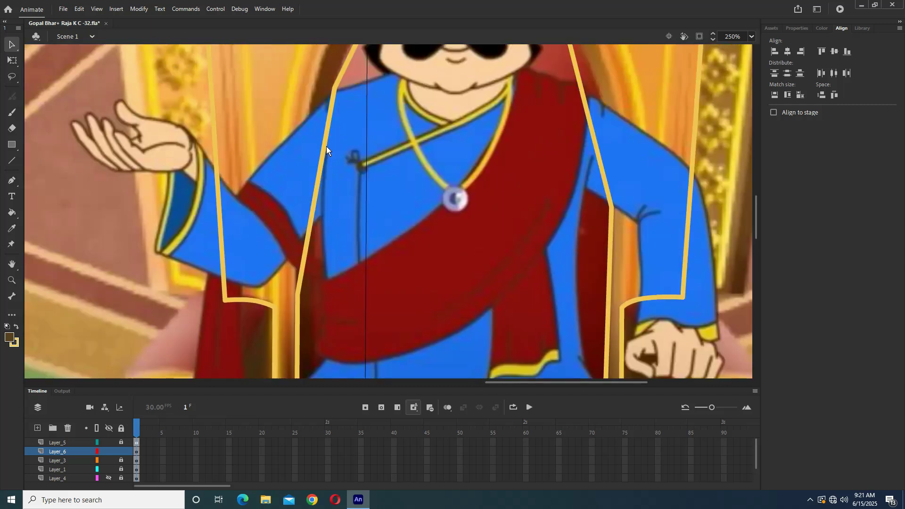
pyautogui.moveTo(326, 151); pyautogui.dragTo(319, 115)
pyautogui.moveTo(342, 176); pyautogui.dragTo(304, 339)
pyautogui.moveTo(312, 214); pyautogui.dragTo(295, 246)
pyautogui.moveTo(313, 277); pyautogui.dragTo(290, 299)
# - Bend the opening's flat top edge upward and its right slanted side outward to complete the rounded arch
pyautogui.moveTo(397, 195); pyautogui.dragTo(398, 157)
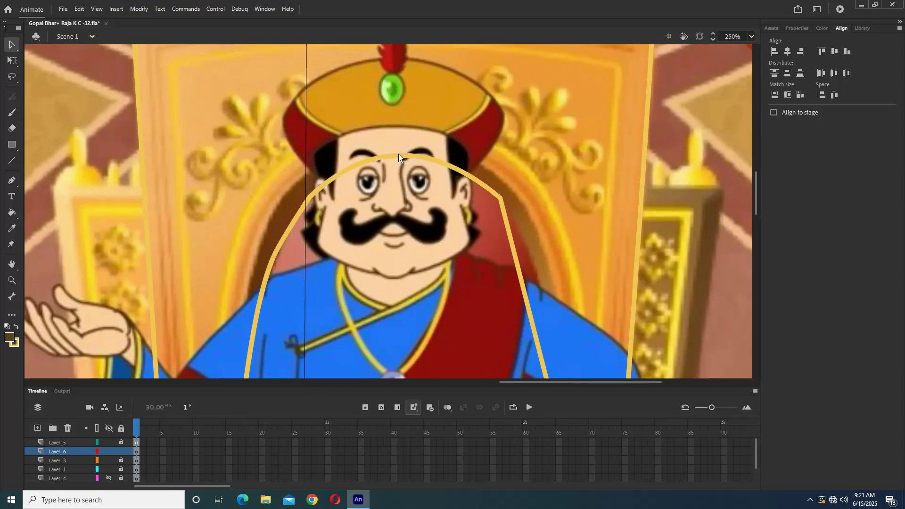
pyautogui.moveTo(315, 198)
pyautogui.mouseDown()
pyautogui.moveTo(292, 222)
pyautogui.moveTo(303, 202)
pyautogui.mouseUp()
pyautogui.moveTo(512, 241); pyautogui.dragTo(525, 225)
pyautogui.scroll(-5, 525, 225)
pyautogui.scroll(-5, 534, 241)
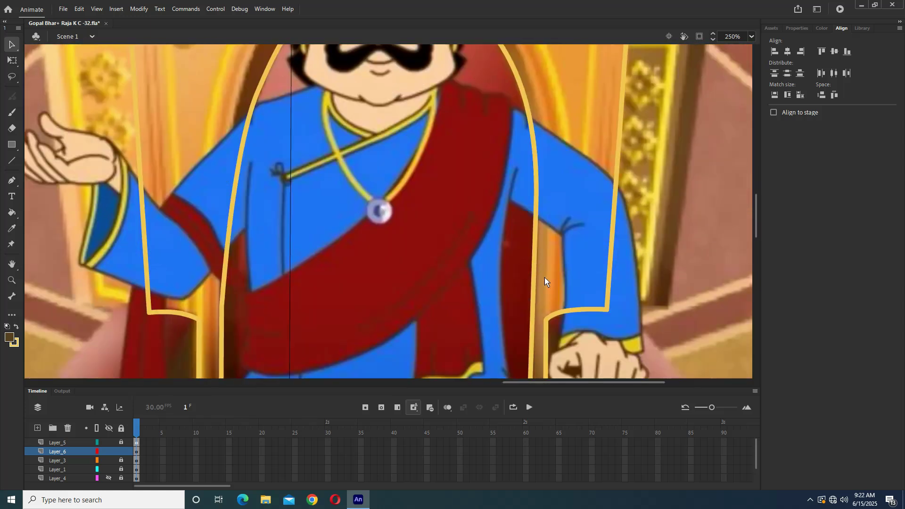
pyautogui.scroll(-3, 534, 242)
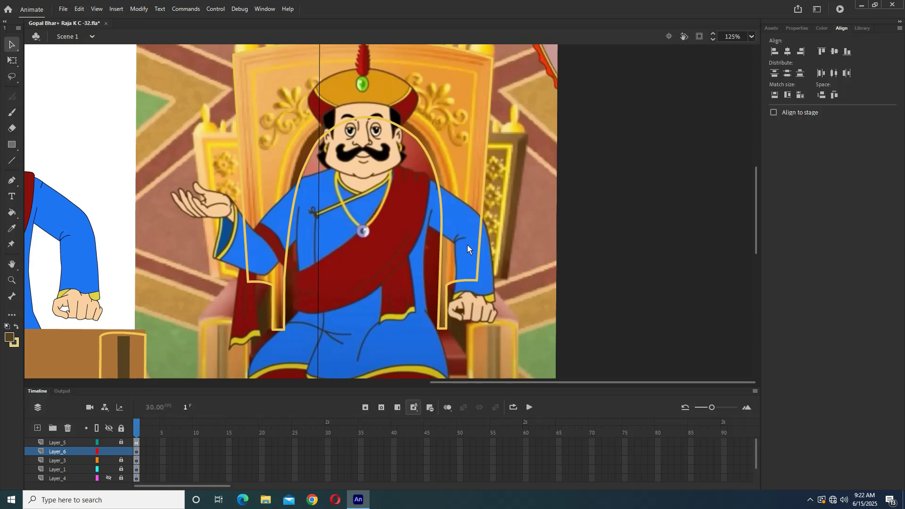
# - Sample the throne's orange from the reference image and fill the outlined throne back with it
pyautogui.hotkey('ctrl', '-')
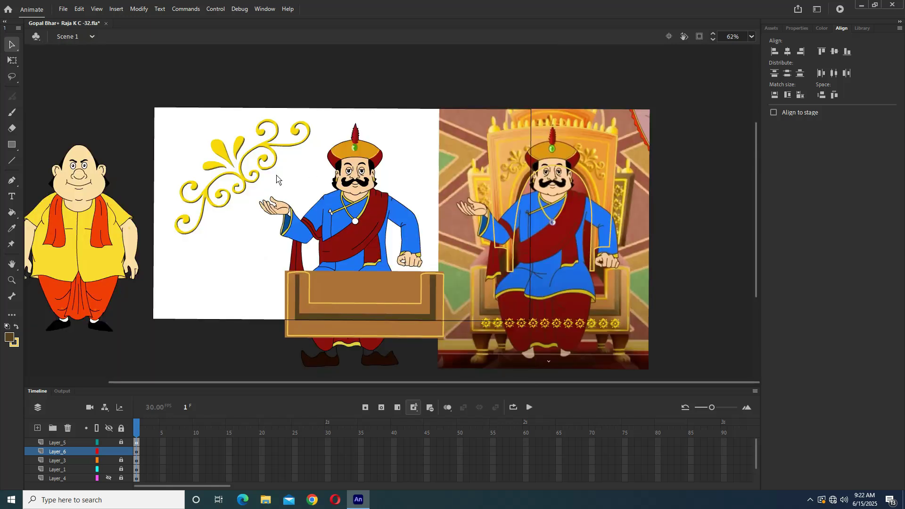
pyautogui.click(12, 228)
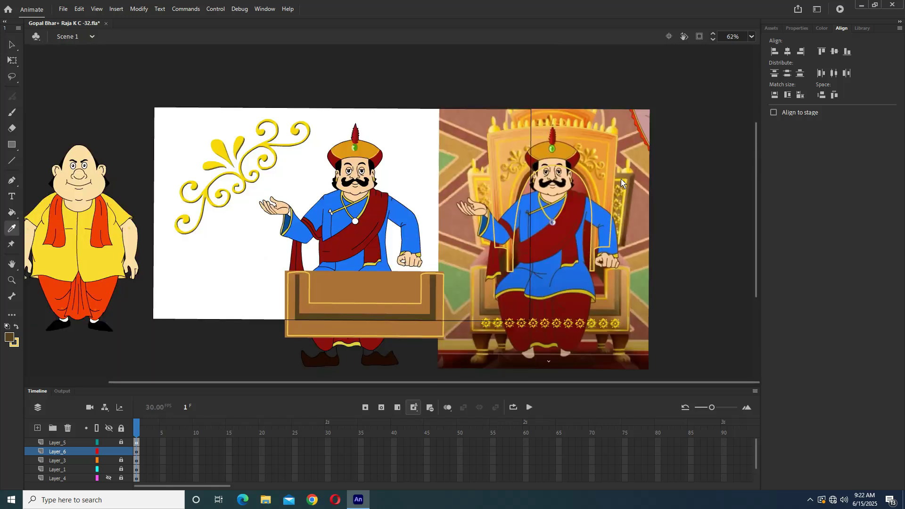
pyautogui.hotkey('ctrl', '=')
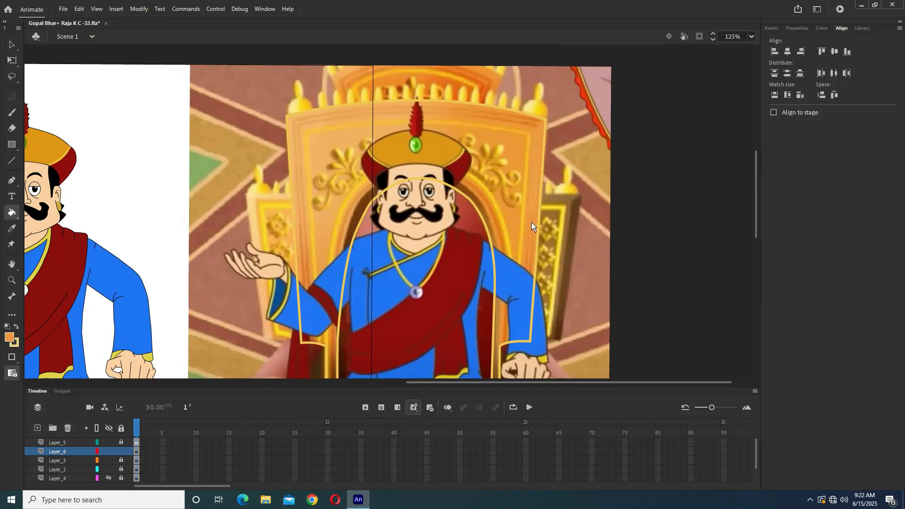
pyautogui.click(531, 225)
pyautogui.click(11, 44)
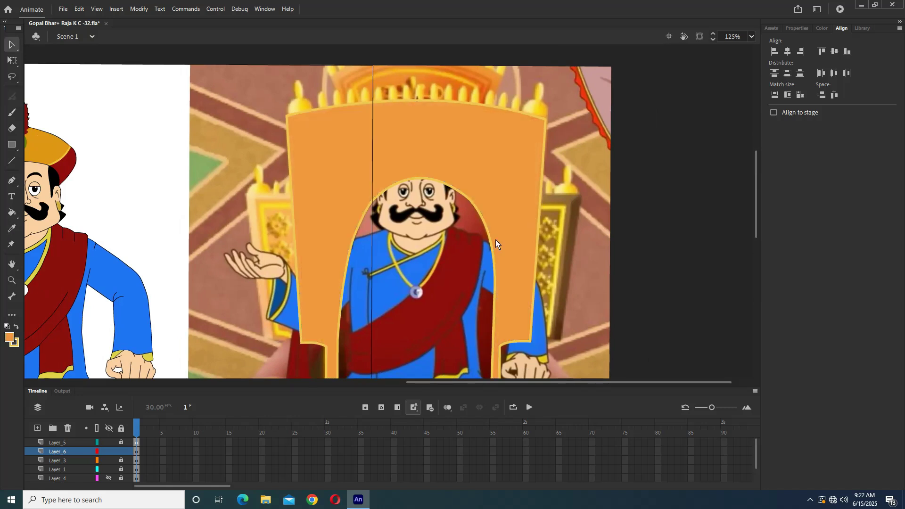
# - Convert the orange throne-back fill to a symbol and place it above the character in yellow, clear of the reference
pyautogui.hotkey('ctrl', '-')
pyautogui.click(537, 186)
pyautogui.moveTo(566, 183); pyautogui.dragTo(169, 75)
pyautogui.press('F8')
pyautogui.press('Return')
# - Draw connected straight lines just outside the arched opening, from the left post over the king's head to the right post
pyautogui.hotkey('ctrl', '=')
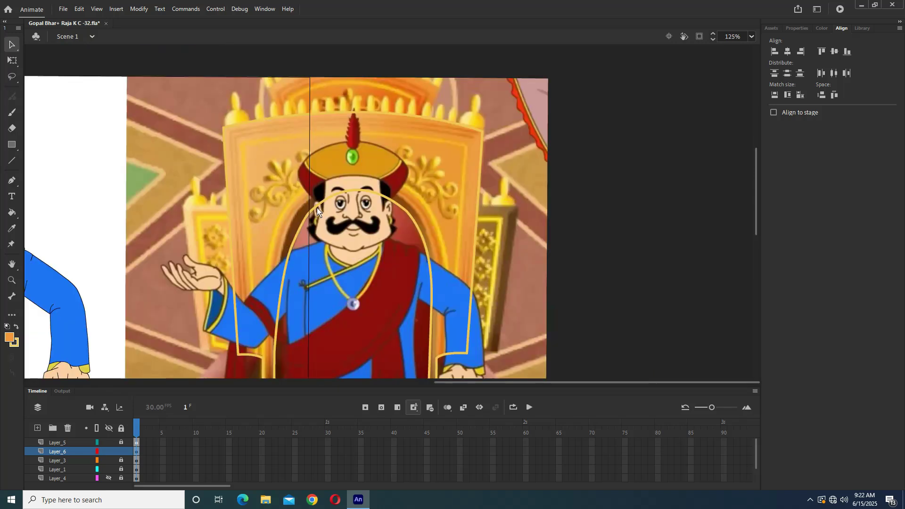
pyautogui.moveTo(317, 209); pyautogui.dragTo(356, 148)
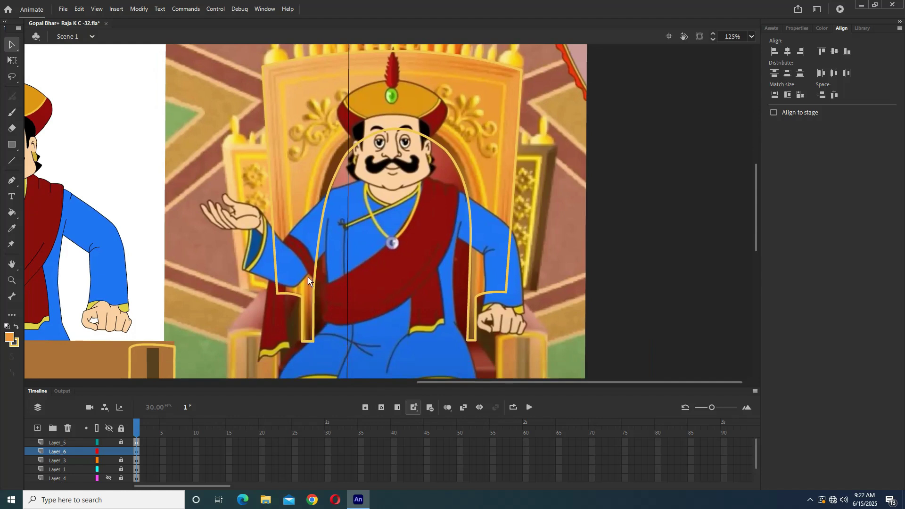
pyautogui.press('n')
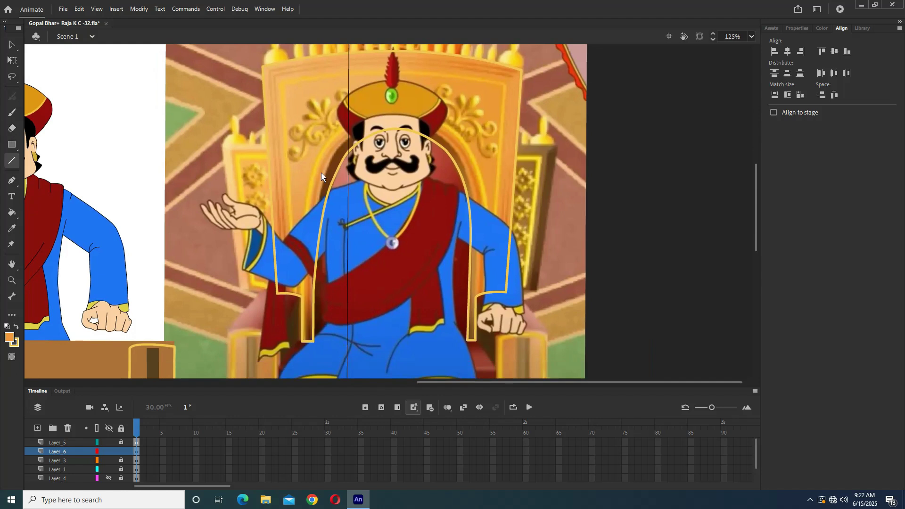
pyautogui.moveTo(326, 172); pyautogui.dragTo(311, 294)
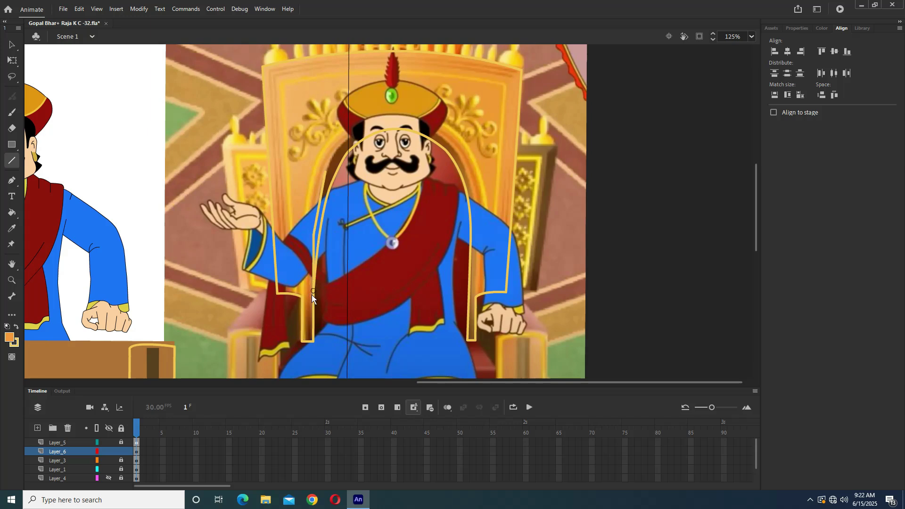
pyautogui.moveTo(325, 173)
pyautogui.mouseDown()
pyautogui.moveTo(356, 132)
pyautogui.moveTo(451, 135)
pyautogui.moveTo(434, 133)
pyautogui.moveTo(476, 200)
pyautogui.moveTo(474, 287)
pyautogui.mouseUp()
# - Bend the outer arch line's lower left segments so they follow the dark inner band of the throne
pyautogui.press('v')
pyautogui.hotkey('ctrl', '=')
pyautogui.scroll(-1, 378, 213)
pyautogui.moveTo(343, 176); pyautogui.dragTo(340, 168)
pyautogui.moveTo(333, 230); pyautogui.dragTo(335, 203)
pyautogui.moveTo(333, 246); pyautogui.dragTo(339, 196)
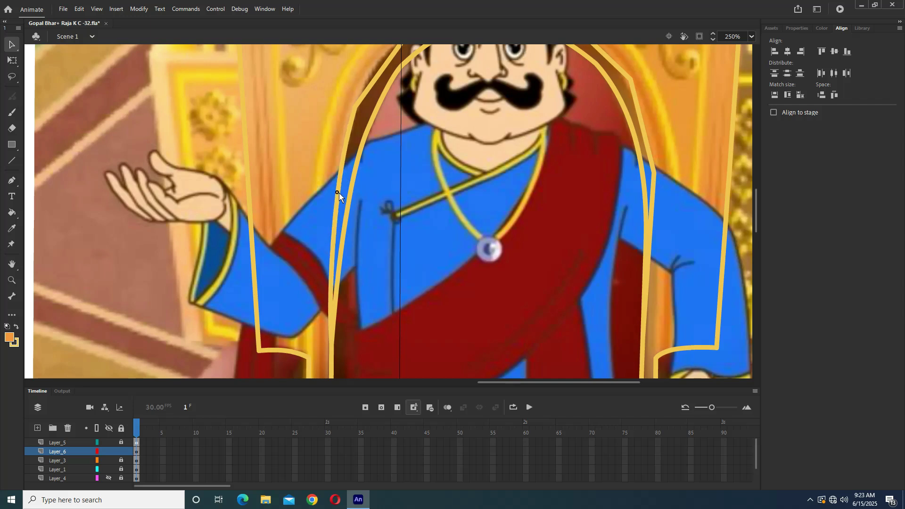
# - Delete the outer arch's flat top segment and replace it with two straight lines meeting at a peak on the king's forehead
pyautogui.scroll(3, 345, 191)
pyautogui.hscroll(1, 345, 191)
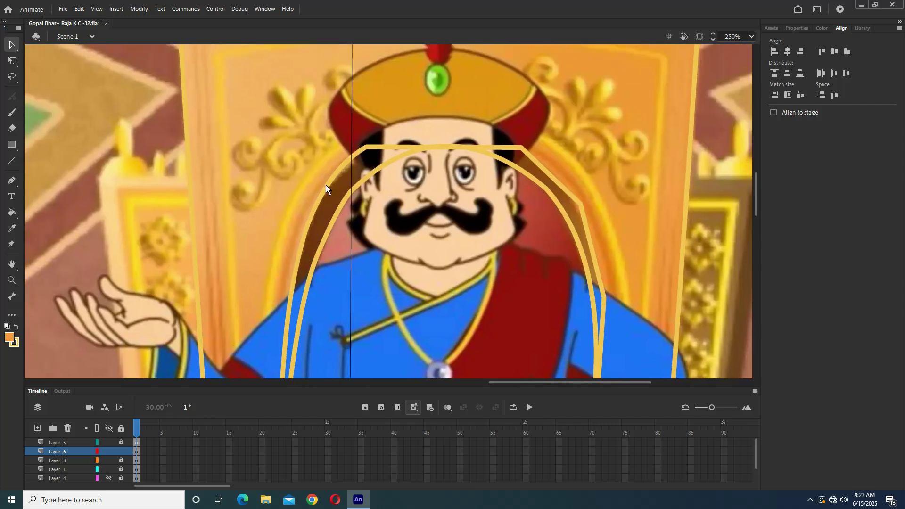
pyautogui.click(498, 150)
pyautogui.press('Delete')
pyautogui.click(405, 148)
pyautogui.press('Delete')
pyautogui.click(12, 161)
pyautogui.moveTo(369, 147); pyautogui.dragTo(441, 120)
pyautogui.moveTo(440, 120); pyautogui.dragTo(525, 151)
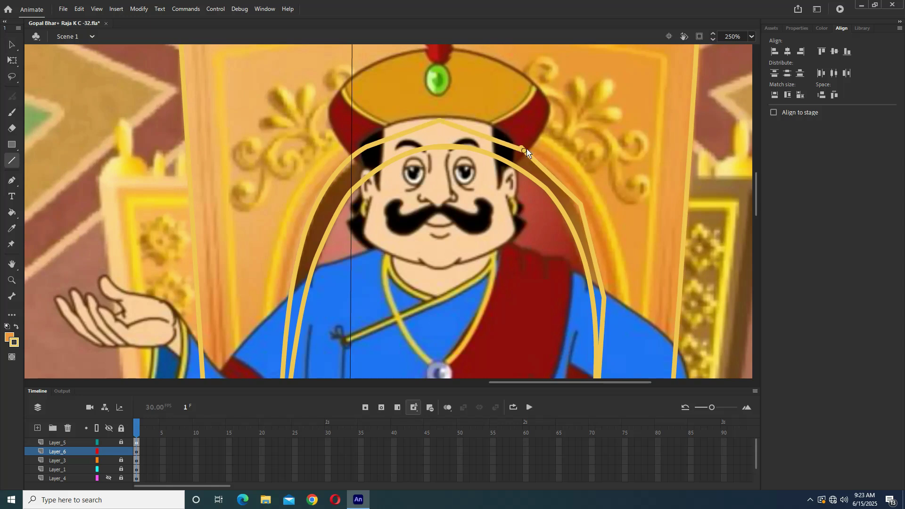
# - Curve the two peaked top lines and the outer arch's right-hand segments into one smooth arch
pyautogui.click(19, 45)
pyautogui.moveTo(400, 139); pyautogui.dragTo(400, 133)
pyautogui.moveTo(495, 141); pyautogui.dragTo(490, 132)
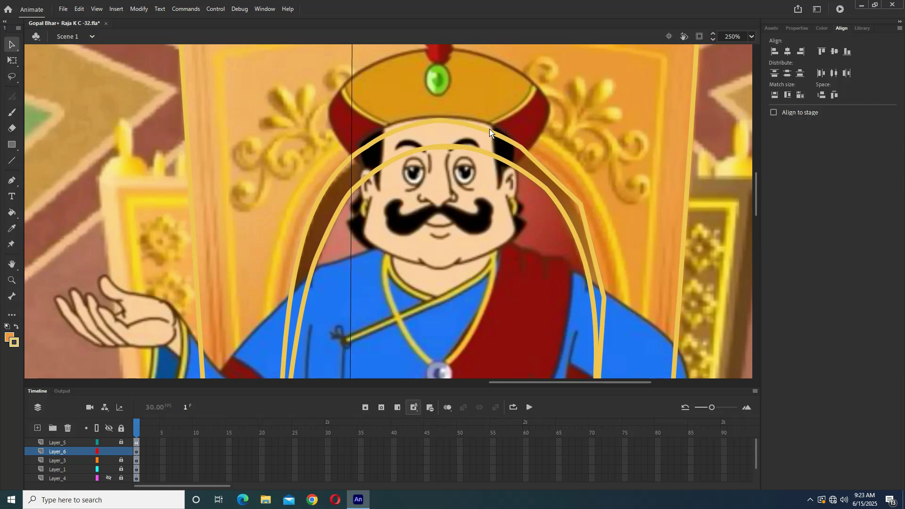
pyautogui.moveTo(573, 187); pyautogui.dragTo(578, 184)
pyautogui.moveTo(596, 261); pyautogui.dragTo(598, 256)
pyautogui.moveTo(579, 204); pyautogui.dragTo(580, 209)
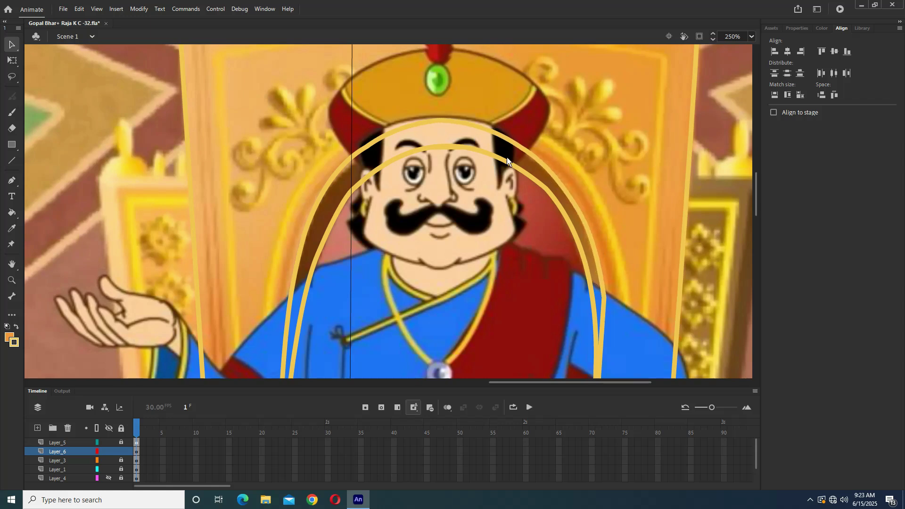
pyautogui.moveTo(604, 318); pyautogui.dragTo(612, 289)
# - Sample the dark brown of the throne's inner band and fill the strip between the two arch lines with it
pyautogui.scroll(-3, 600, 274)
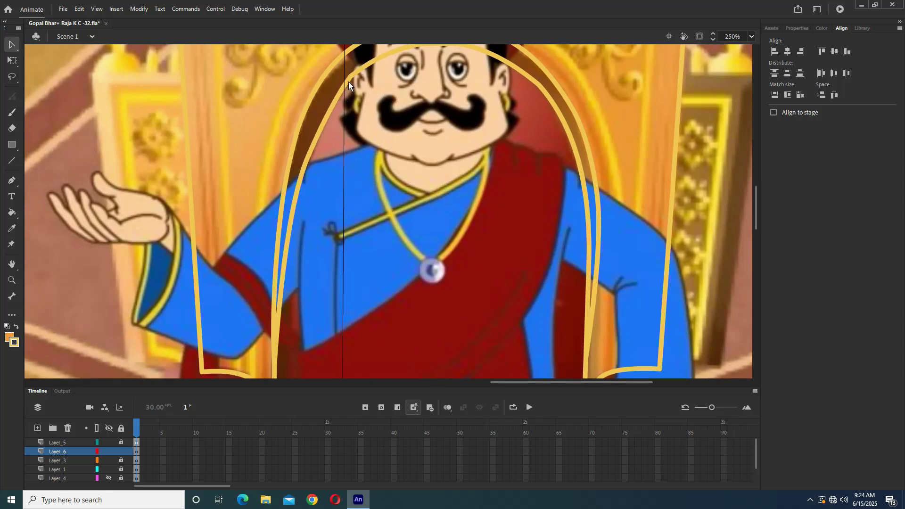
pyautogui.scroll(1, 393, 168)
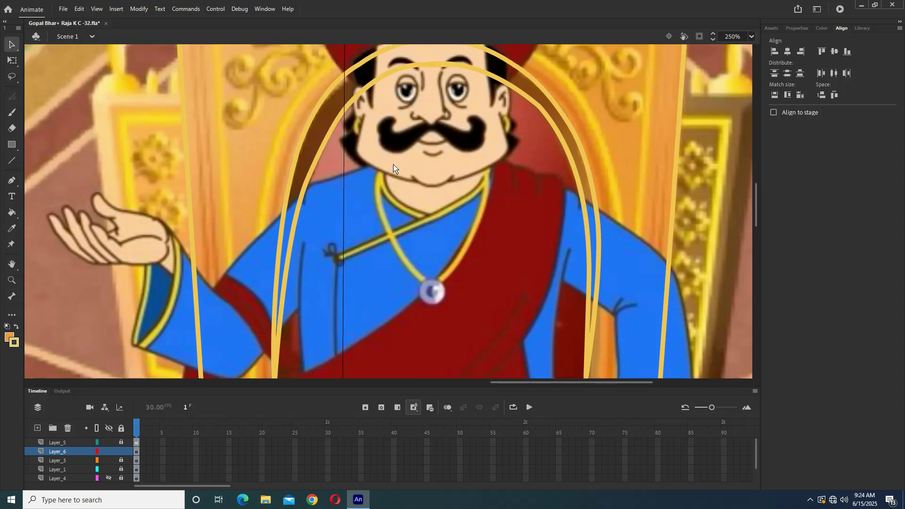
pyautogui.scroll(4, 394, 169)
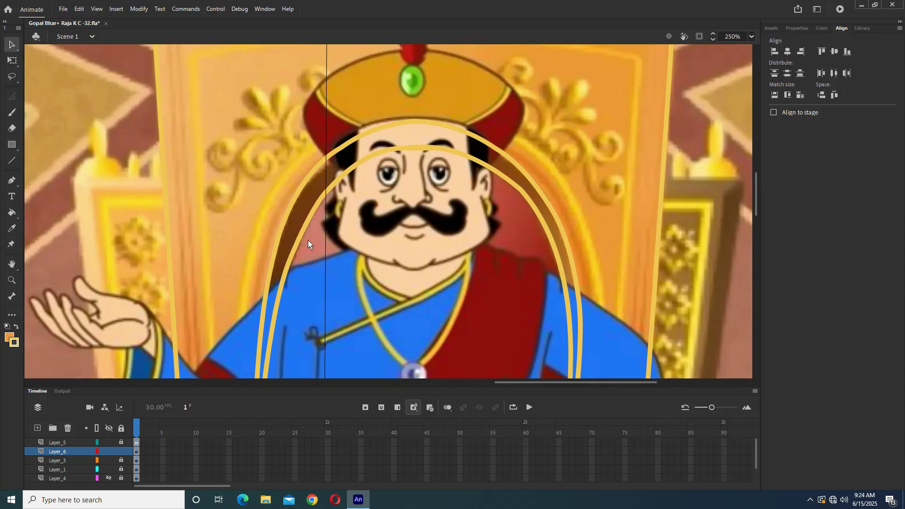
pyautogui.click(11, 229)
pyautogui.click(304, 199)
pyautogui.click(304, 199)
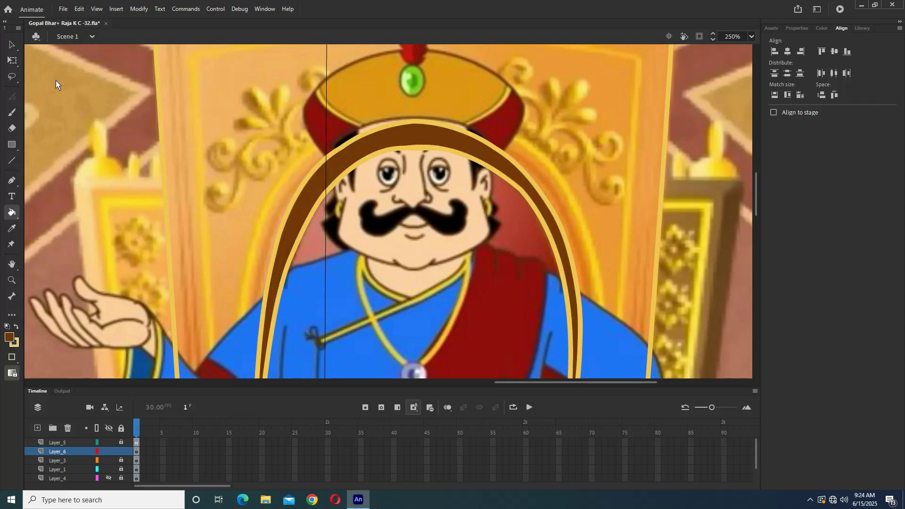
# - Convert the brown arch strip to a graphic symbol and fit it along the opening of the separated orange throne back
pyautogui.click(11, 44)
pyautogui.click(309, 209)
pyautogui.press('F8')
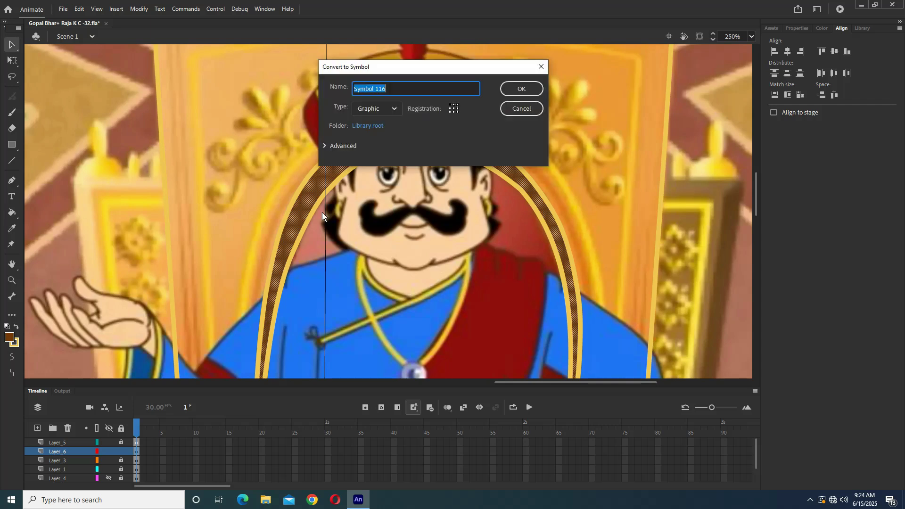
pyautogui.press('Return')
pyautogui.hotkey('ctrl', '-')
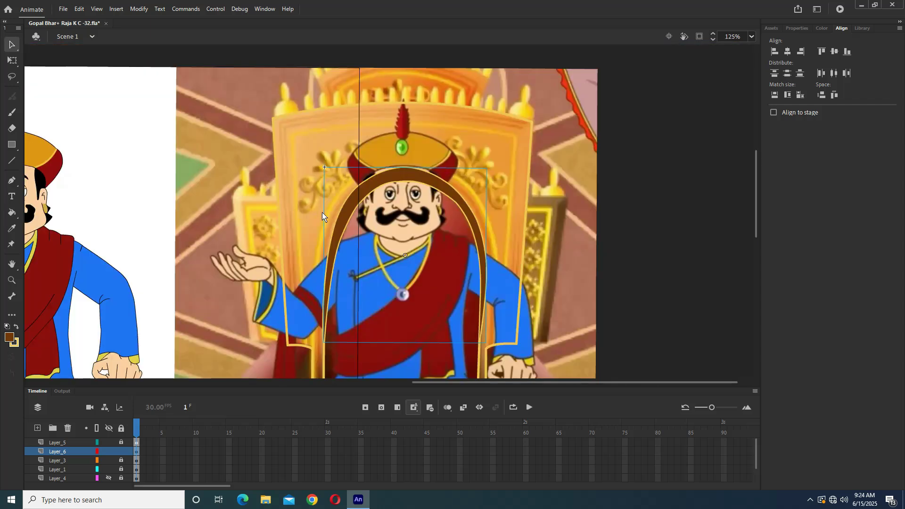
pyautogui.hotkey('ctrl', '-')
pyautogui.moveTo(587, 219); pyautogui.dragTo(186, 113)
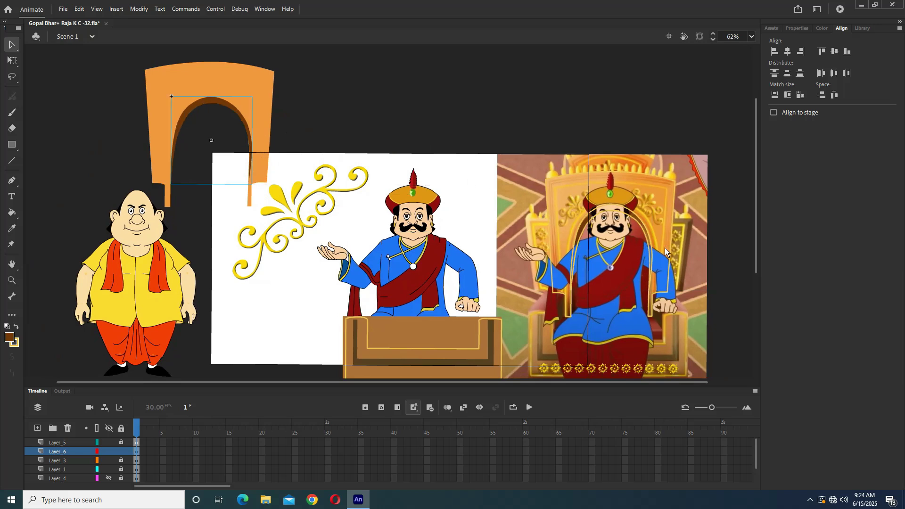
# - Delete the outer arch line from around the opening on the reference, keeping the inner arch line
pyautogui.keyDown('ctrl'); pyautogui.click(630, 217); pyautogui.keyUp('ctrl')
pyautogui.moveTo(317, 218); pyautogui.dragTo(351, 199)
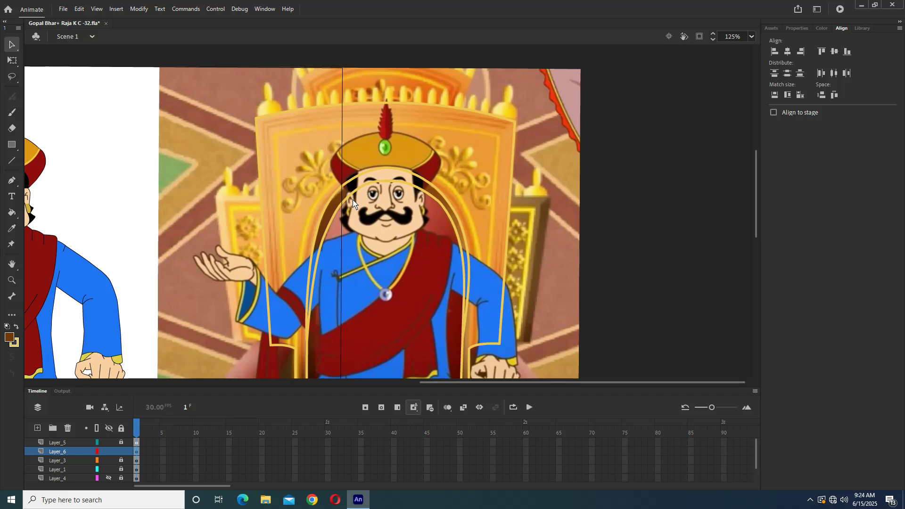
pyautogui.scroll(-3, 358, 208)
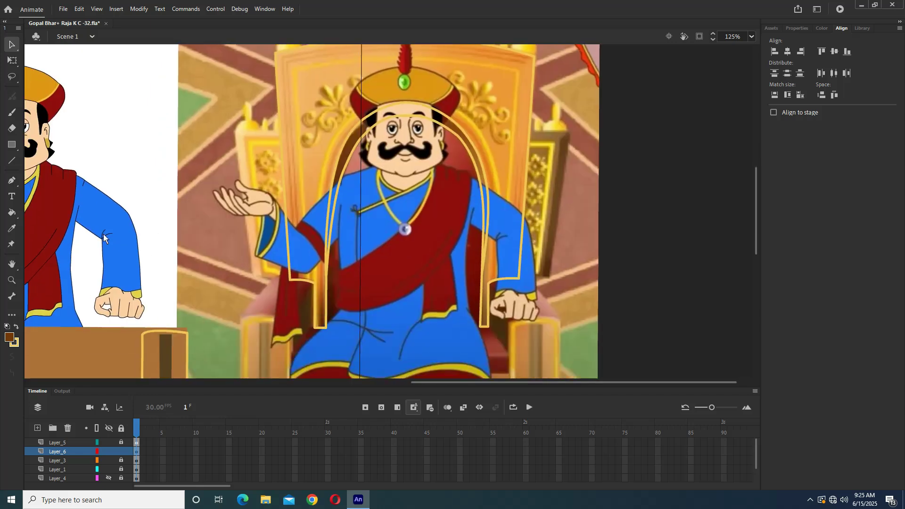
pyautogui.moveTo(490, 286); pyautogui.dragTo(492, 284)
pyautogui.click(488, 202)
pyautogui.press('Delete')
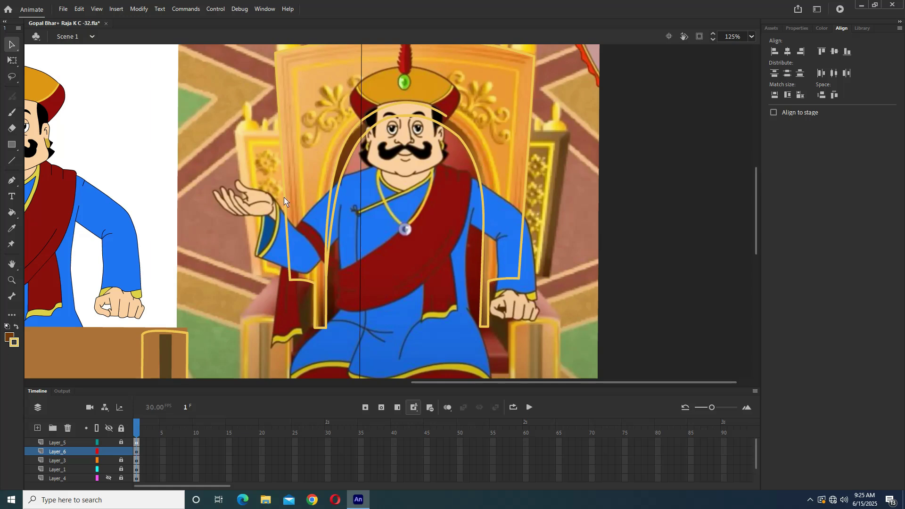
pyautogui.click(330, 201)
pyautogui.press('Delete')
pyautogui.click(345, 140)
pyautogui.press('Delete')
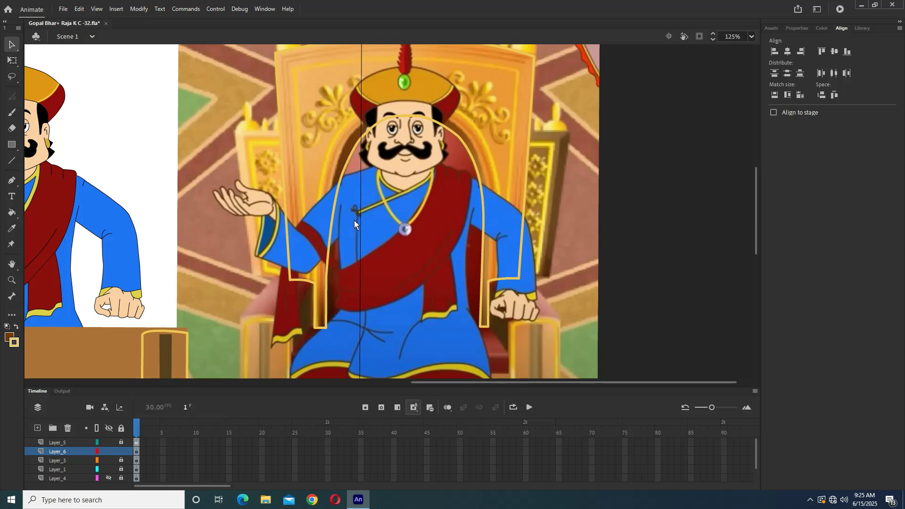
# - Draw a wider peaked line around the arch between the posts' outer corners and curve its segments into a smooth arch
pyautogui.click(12, 160)
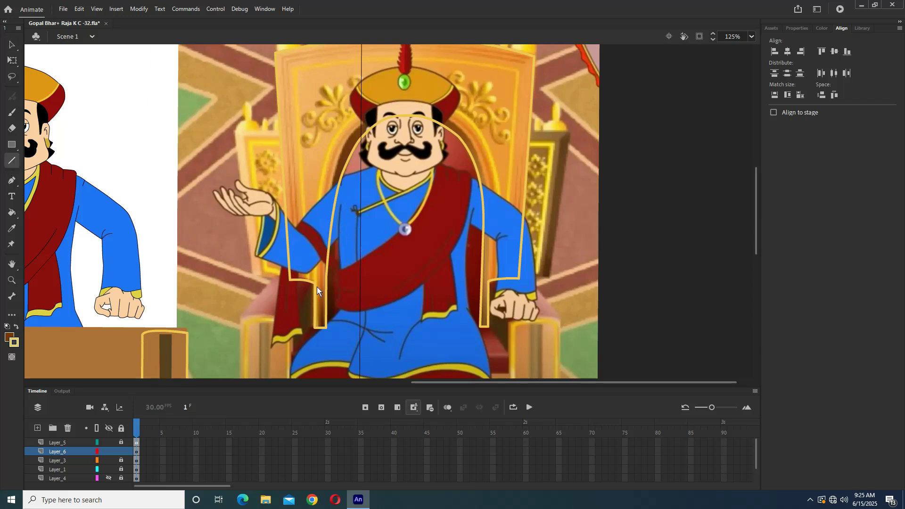
pyautogui.moveTo(329, 173)
pyautogui.mouseDown()
pyautogui.moveTo(330, 154)
pyautogui.moveTo(397, 92)
pyautogui.moveTo(477, 136)
pyautogui.moveTo(493, 237)
pyautogui.moveTo(489, 283)
pyautogui.mouseUp()
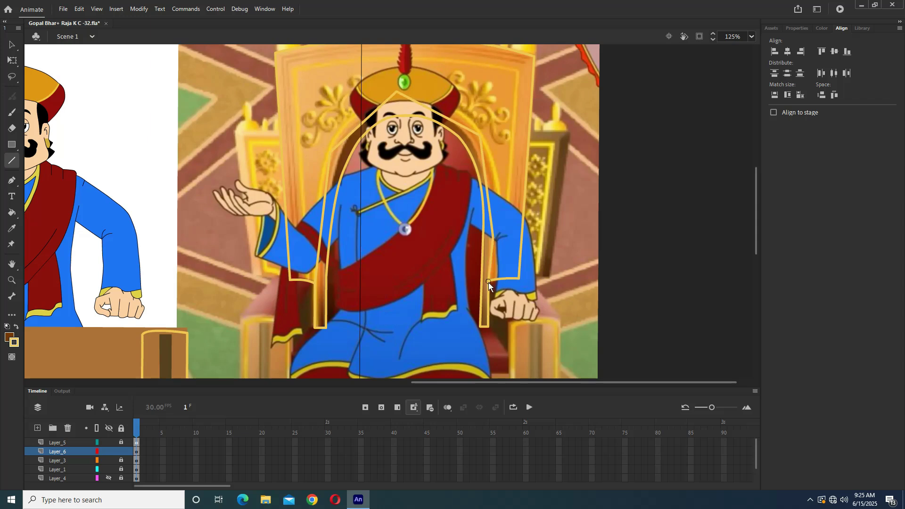
pyautogui.click(16, 46)
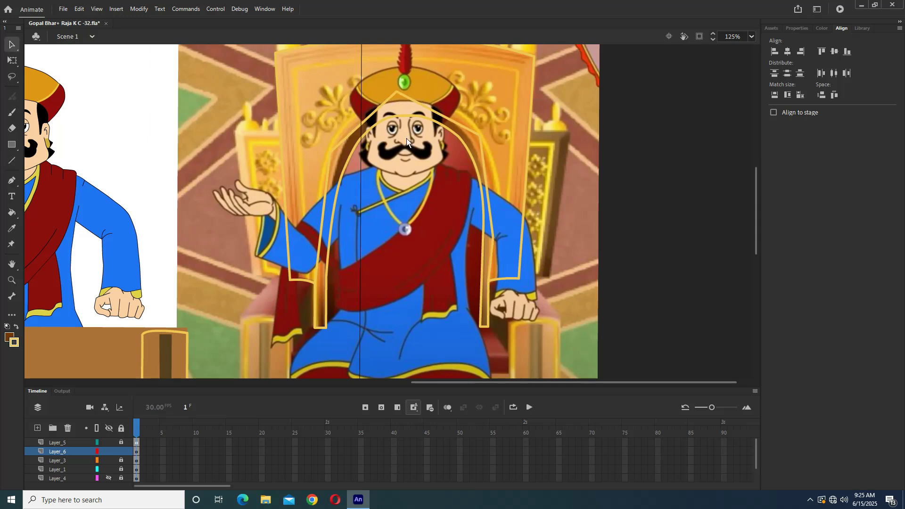
pyautogui.moveTo(324, 214); pyautogui.dragTo(317, 212)
pyautogui.moveTo(373, 114); pyautogui.dragTo(368, 103)
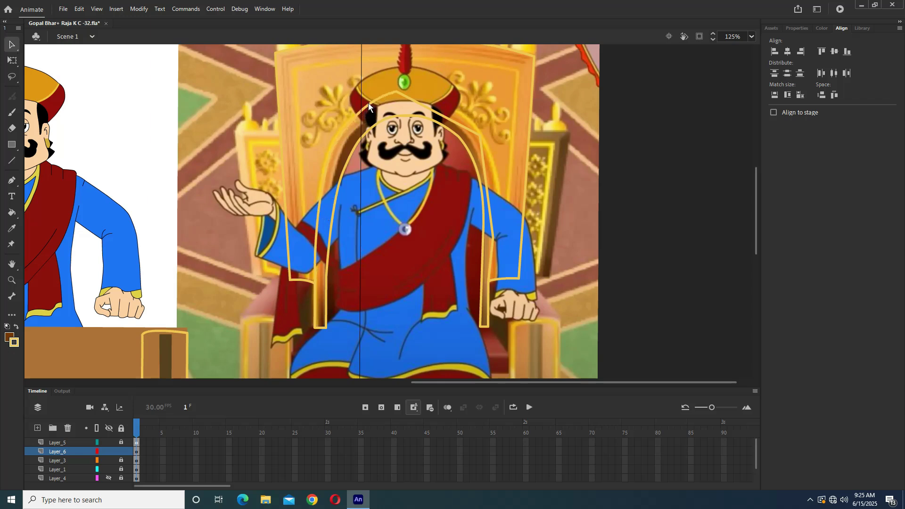
pyautogui.moveTo(437, 112); pyautogui.dragTo(439, 100)
pyautogui.moveTo(487, 200); pyautogui.dragTo(498, 198)
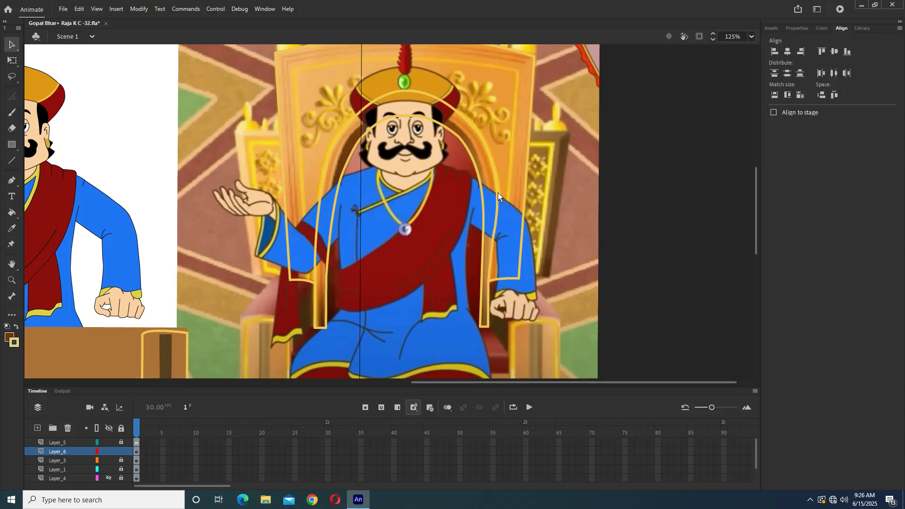
# - Refine the curve of the outer arch line near the throne's armrest and fill the band between the arches with orange sampled from the throne back
pyautogui.moveTo(491, 281); pyautogui.dragTo(496, 257)
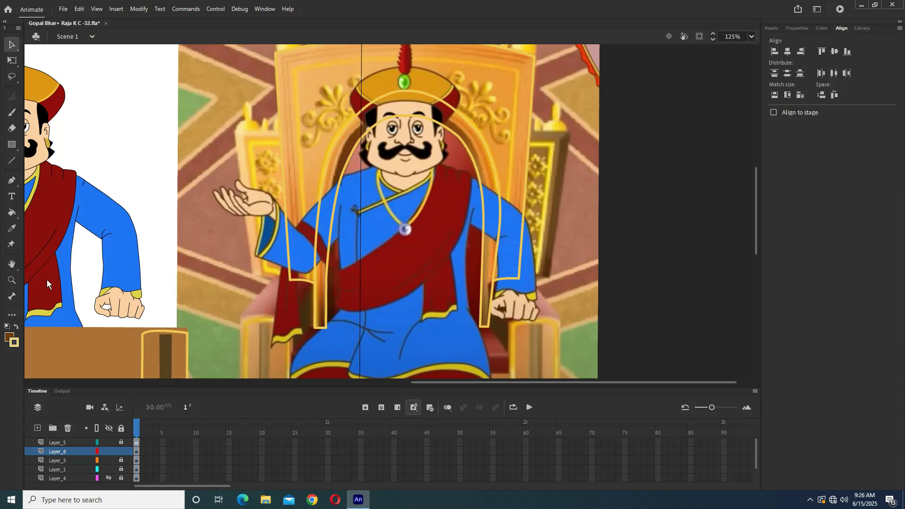
pyautogui.click(12, 229)
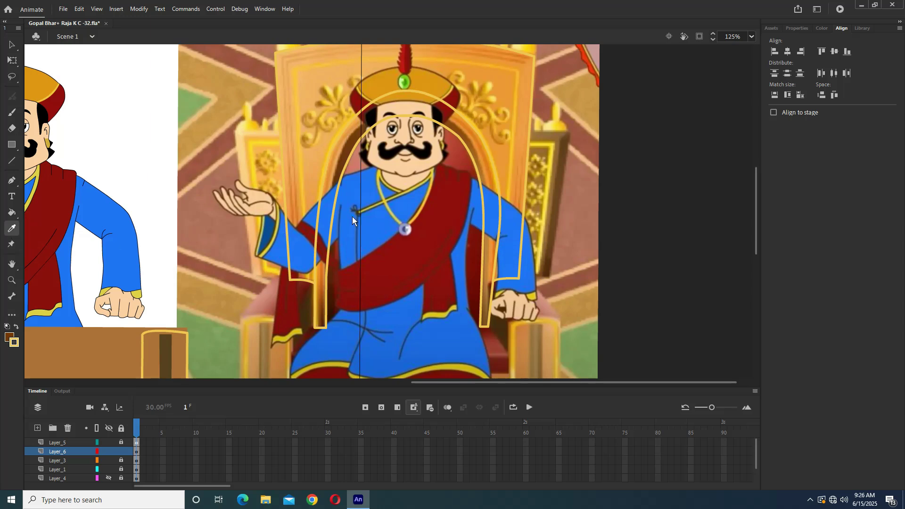
pyautogui.click(352, 126)
pyautogui.click(352, 126)
# - Convert the orange arch band to a graphic symbol, move it onto the separated throne back and save the file
pyautogui.click(12, 45)
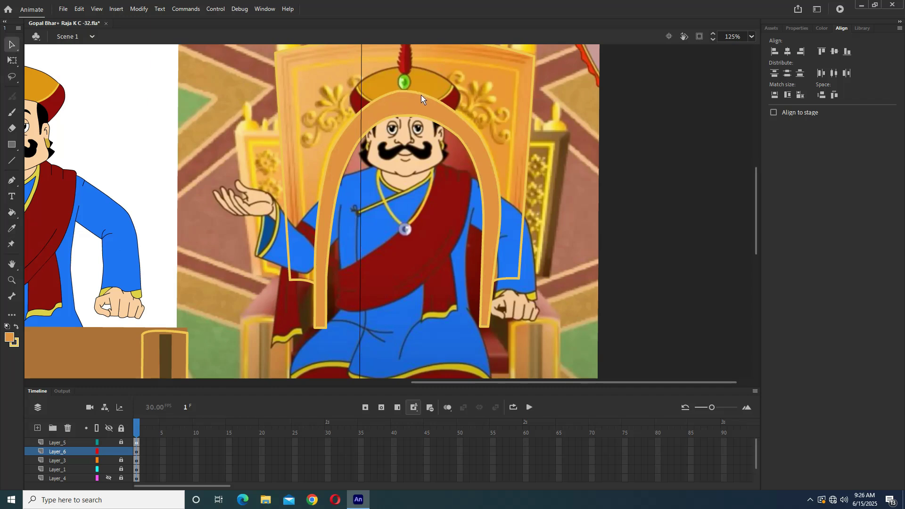
pyautogui.moveTo(398, 91); pyautogui.dragTo(398, 93)
pyautogui.press('F8')
pyautogui.press('Return')
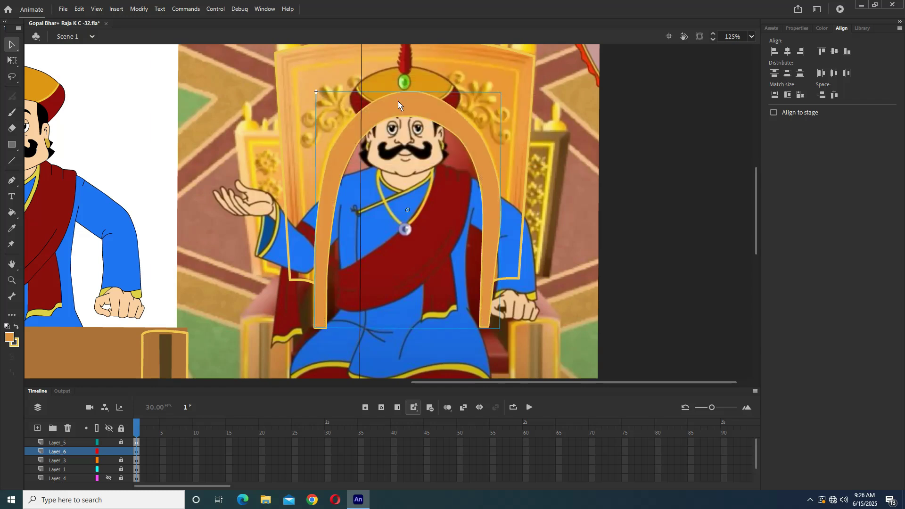
pyautogui.hotkey('ctrl', '-')
pyautogui.scroll(-2, 333, 126)
pyautogui.moveTo(545, 201); pyautogui.dragTo(168, 106)
pyautogui.click(159, 96)
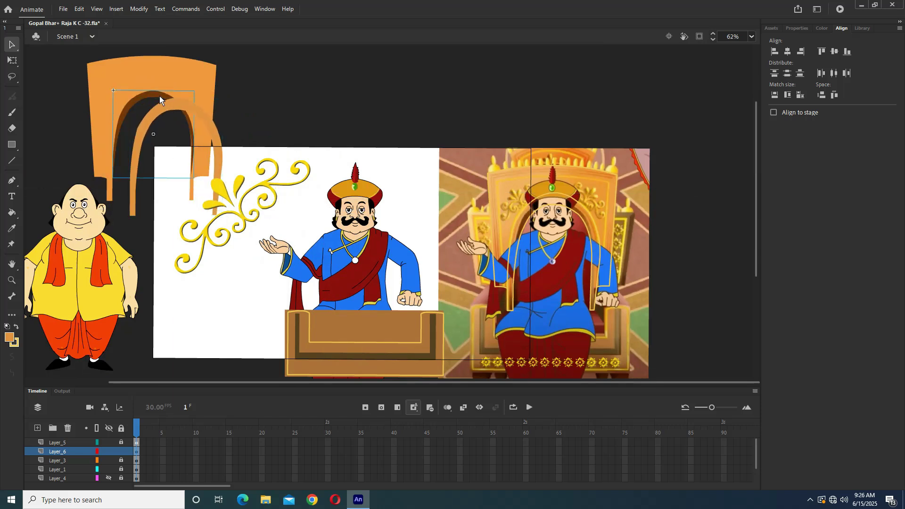
pyautogui.hotkey('ctrl', 's')
# - Draw a straight line joining the bottoms of the two arch posts and align its end to close the arched opening
pyautogui.scroll(-3, 611, 282)
pyautogui.scroll(3, 584, 211)
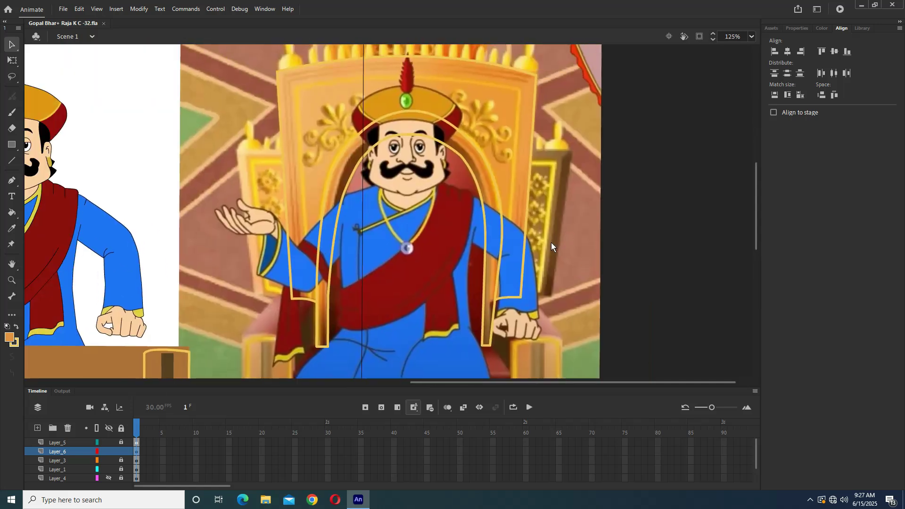
pyautogui.scroll(-3, 500, 243)
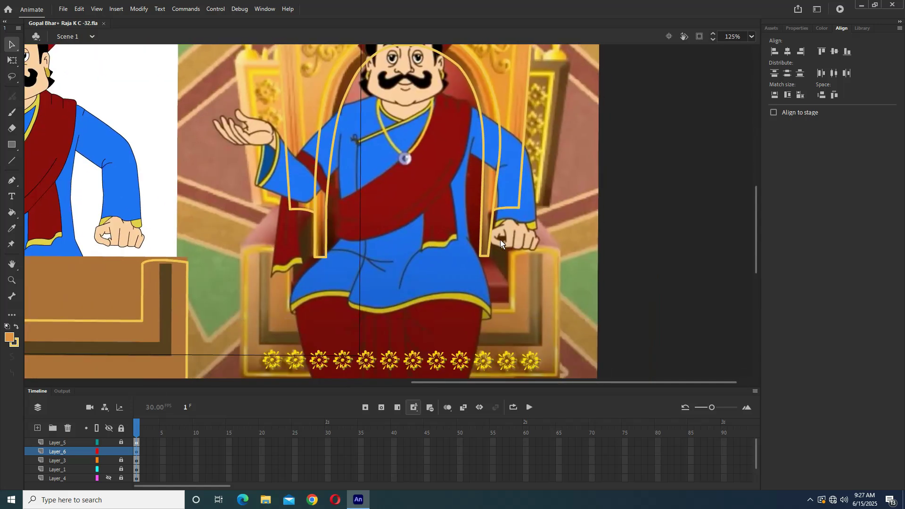
pyautogui.click(10, 166)
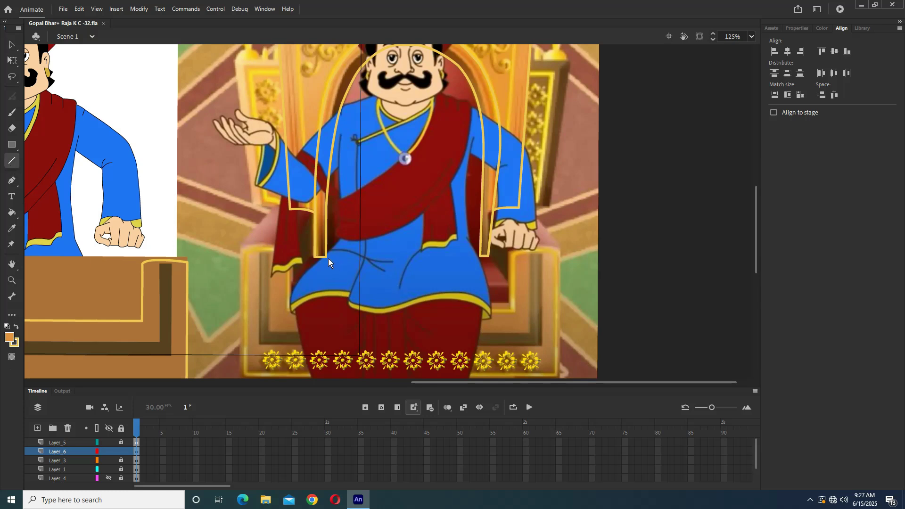
pyautogui.moveTo(328, 258); pyautogui.dragTo(486, 257)
pyautogui.click(10, 45)
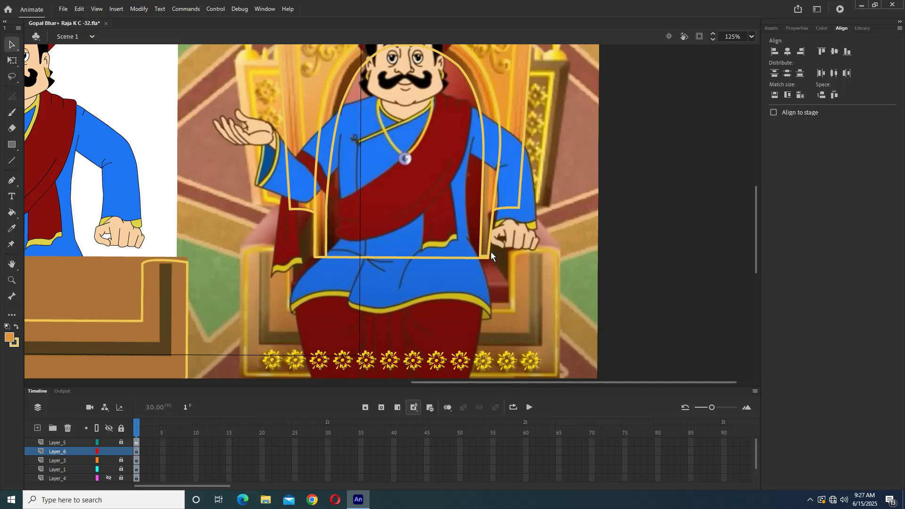
pyautogui.keyDown('ctrl'); pyautogui.click(490, 250); pyautogui.keyUp('ctrl')
pyautogui.moveTo(372, 223); pyautogui.dragTo(372, 227)
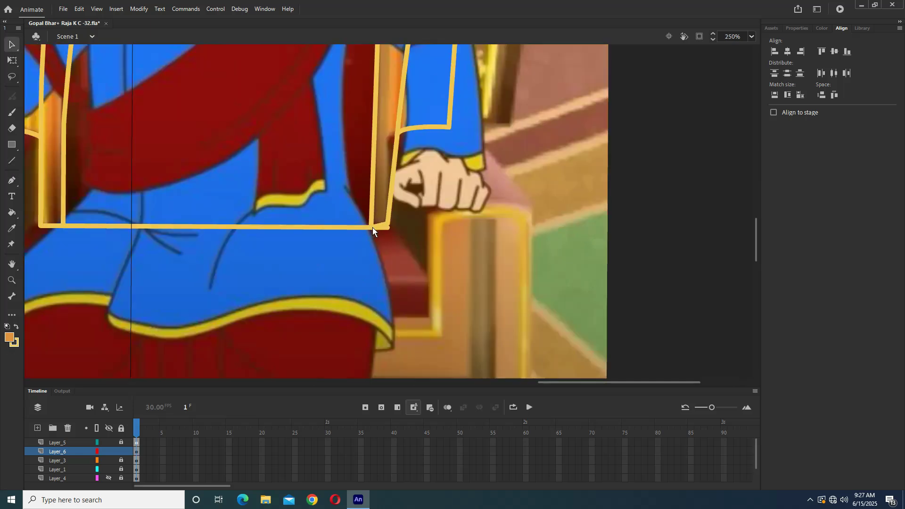
pyautogui.hscroll(-5, 471, 231)
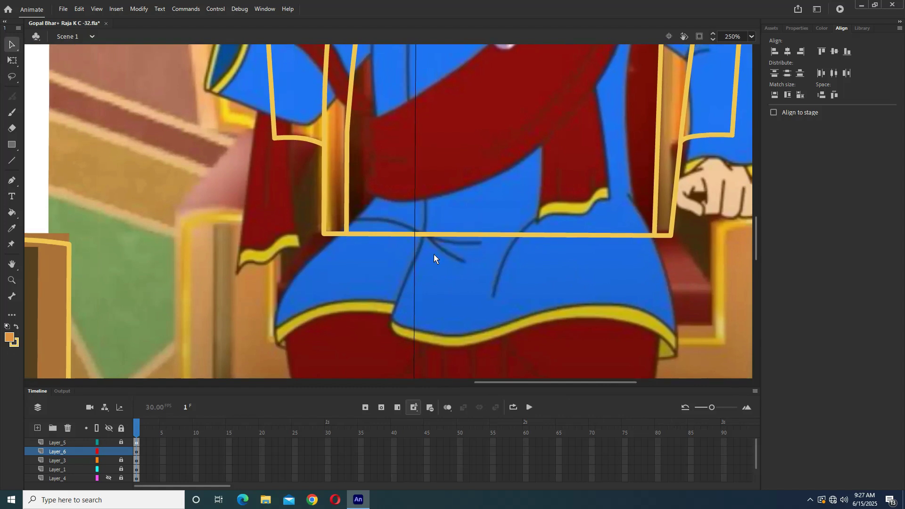
pyautogui.scroll(3, 431, 255)
pyautogui.hotkey('ctrl', '-')
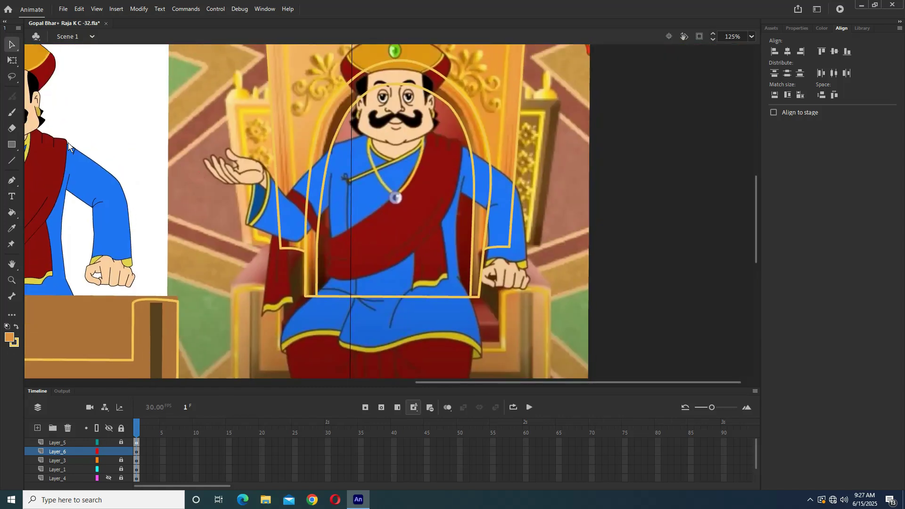
# - Fill the closed arched opening with the red radial gradient swatch
pyautogui.click(9, 337)
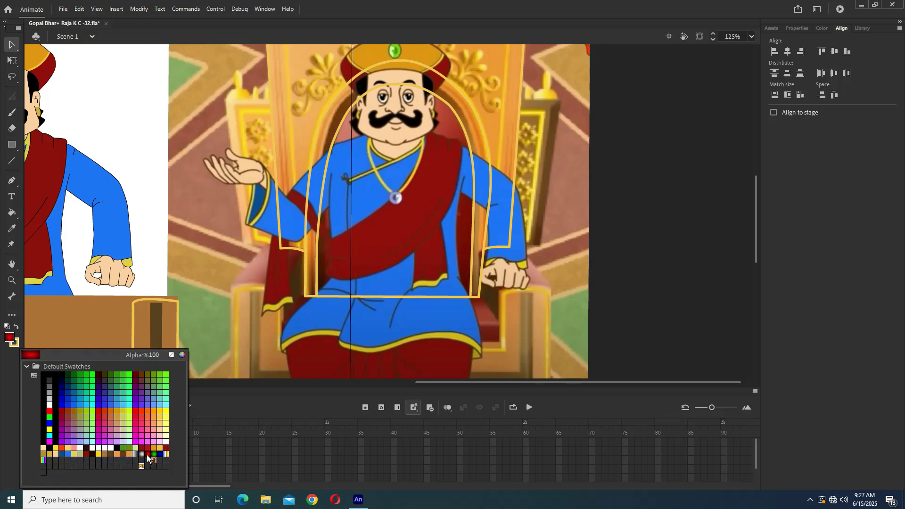
pyautogui.click(148, 456)
pyautogui.click(11, 213)
pyautogui.click(418, 220)
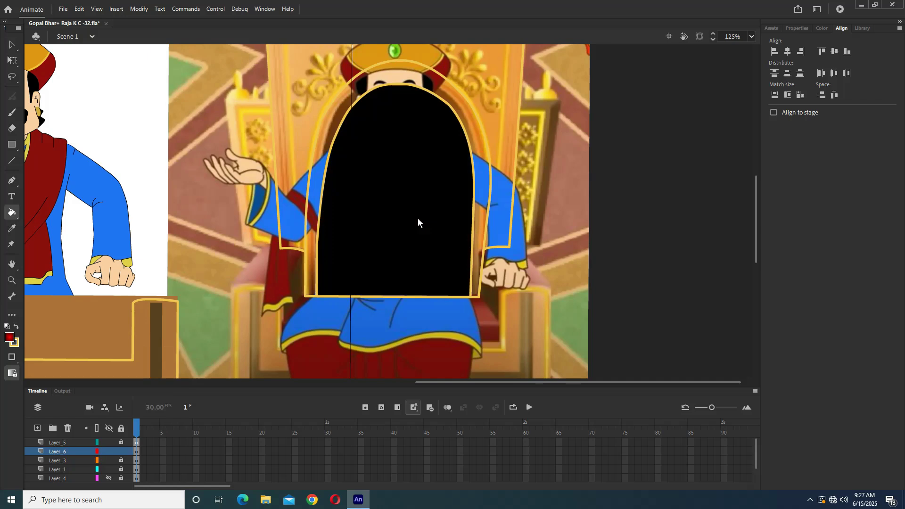
# - Move the red gradient's centre from the stage corner to just beside the arched panel using the Gradient Transform tool
pyautogui.click(12, 60)
pyautogui.click(57, 74)
pyautogui.click(384, 202)
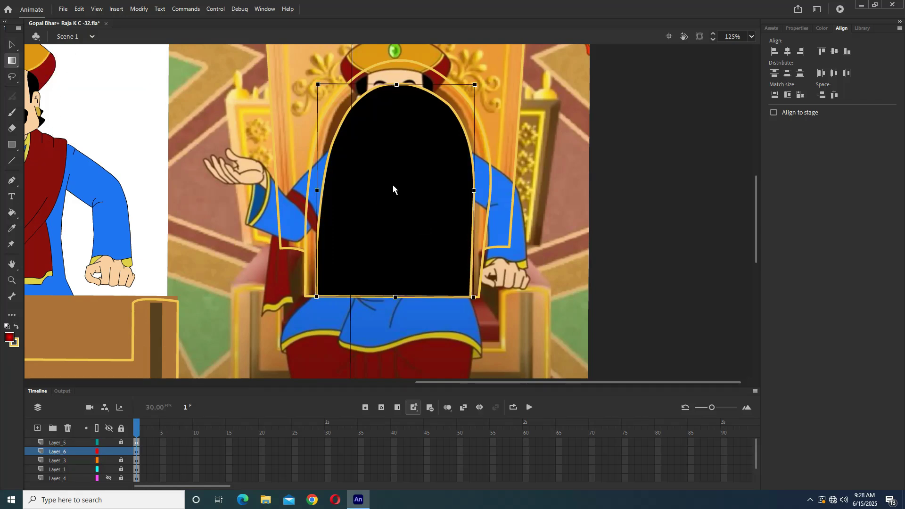
pyautogui.hotkey('ctrl', '-')
pyautogui.scroll(-1, 533, 226)
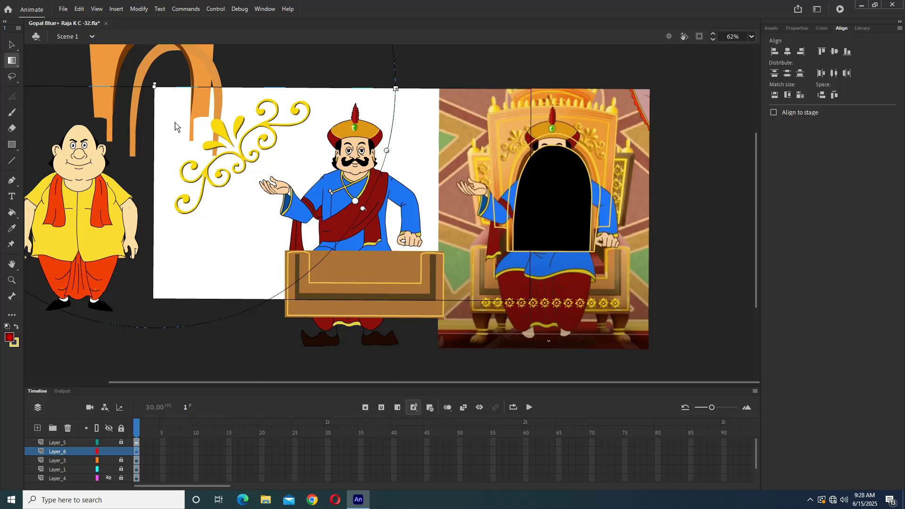
pyautogui.moveTo(155, 87); pyautogui.dragTo(488, 201)
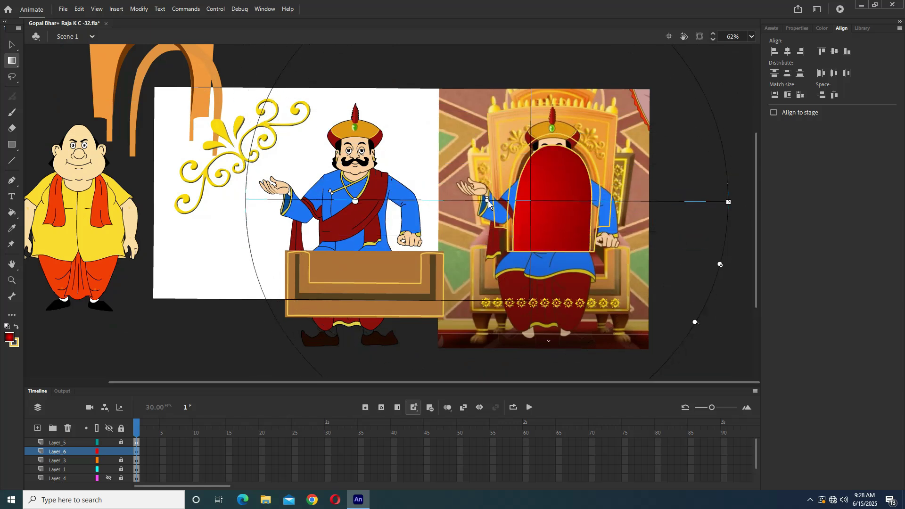
# - Convert the red arched panel to a graphic symbol, move it onto the separated throne back and save the file
pyautogui.click(12, 45)
pyautogui.click(548, 199)
pyautogui.press('F8')
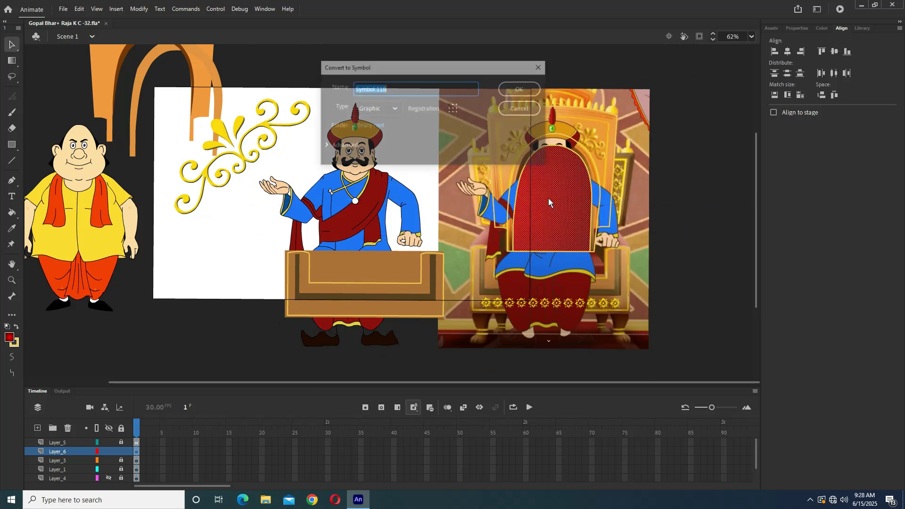
pyautogui.press('Return')
pyautogui.moveTo(565, 220); pyautogui.dragTo(173, 115)
pyautogui.hotkey('ctrl', 's')
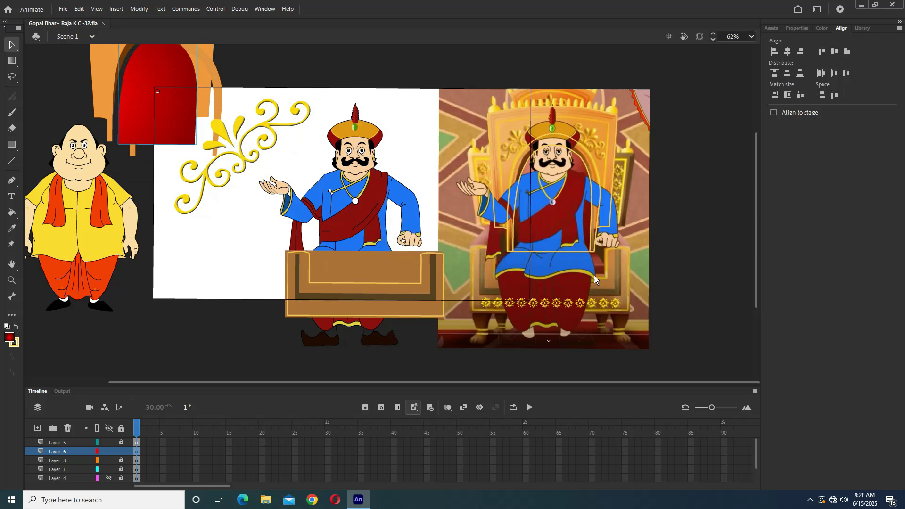
# - Draw the seat's top surface as a trapezoid widening down from the arch base line and level its front edge
pyautogui.keyDown('ctrl'); pyautogui.click(590, 263); pyautogui.keyUp('ctrl')
pyautogui.moveTo(269, 239); pyautogui.dragTo(308, 281)
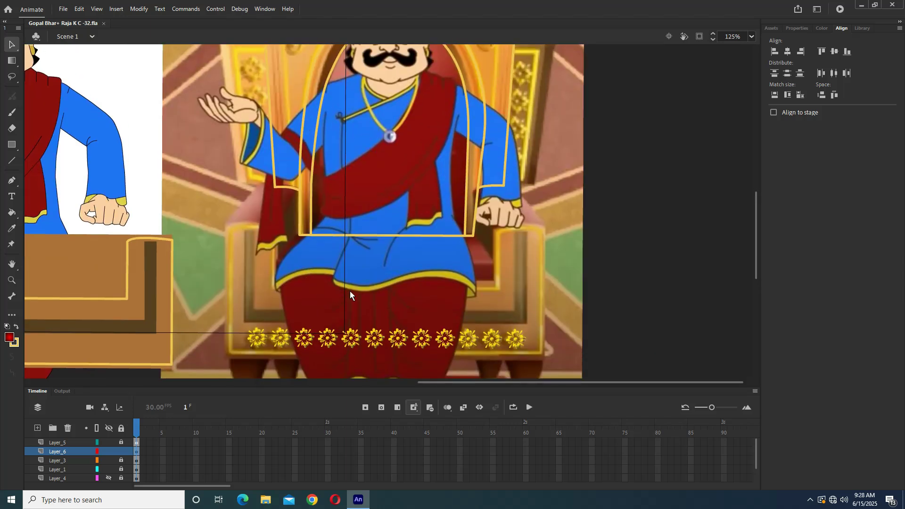
pyautogui.moveTo(407, 229); pyautogui.dragTo(403, 233)
pyautogui.press('n')
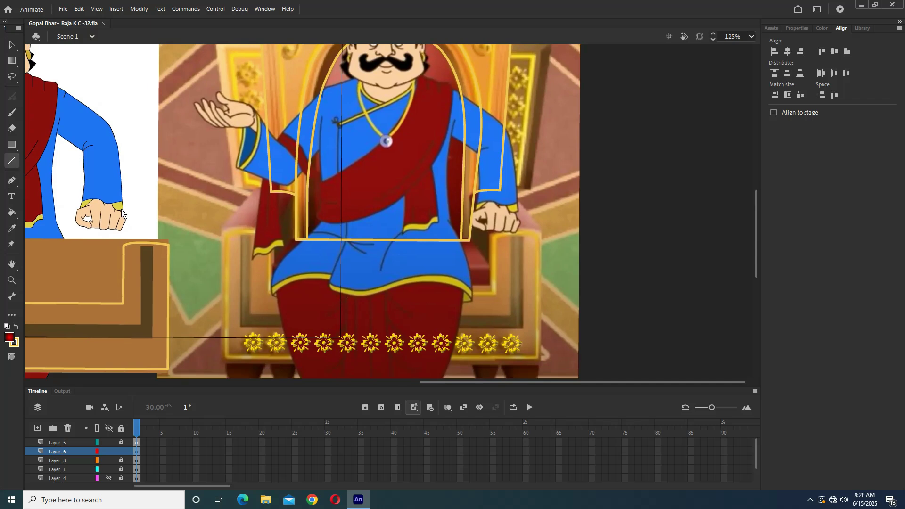
pyautogui.moveTo(297, 240)
pyautogui.mouseDown()
pyautogui.moveTo(272, 279)
pyautogui.moveTo(478, 278)
pyautogui.moveTo(489, 269)
pyautogui.mouseUp()
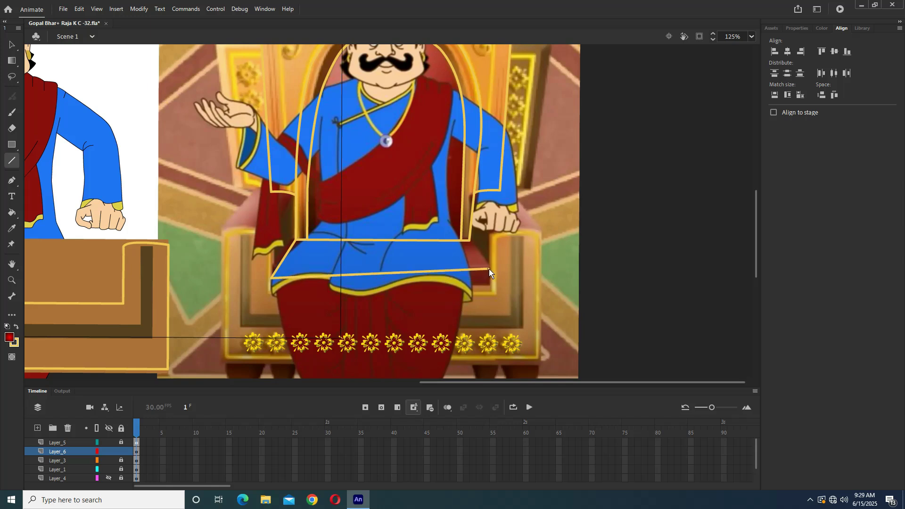
pyautogui.press('v')
pyautogui.moveTo(273, 278); pyautogui.dragTo(274, 267)
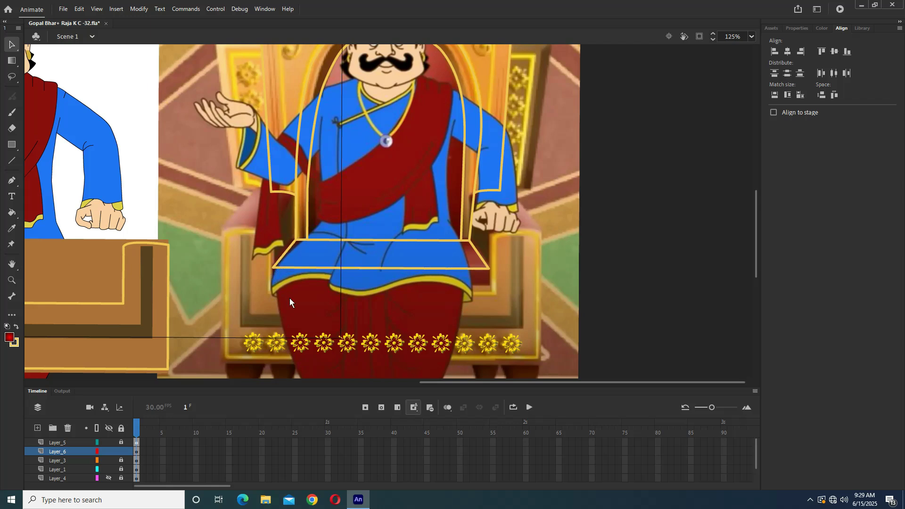
# - Outline the seat's narrow front face below the trapezoid and fill it with dark red sampled from the reference seat
pyautogui.press('n')
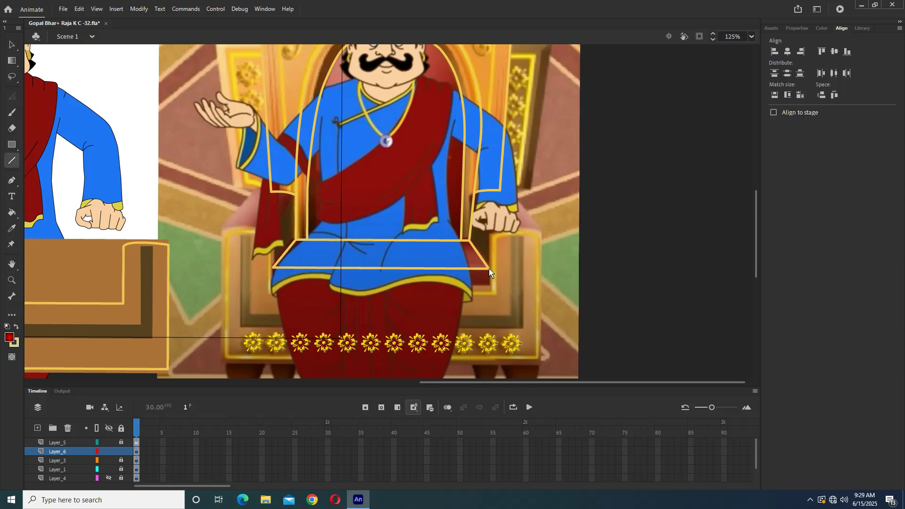
pyautogui.moveTo(492, 285)
pyautogui.mouseDown()
pyautogui.moveTo(288, 284)
pyautogui.moveTo(274, 267)
pyautogui.mouseUp()
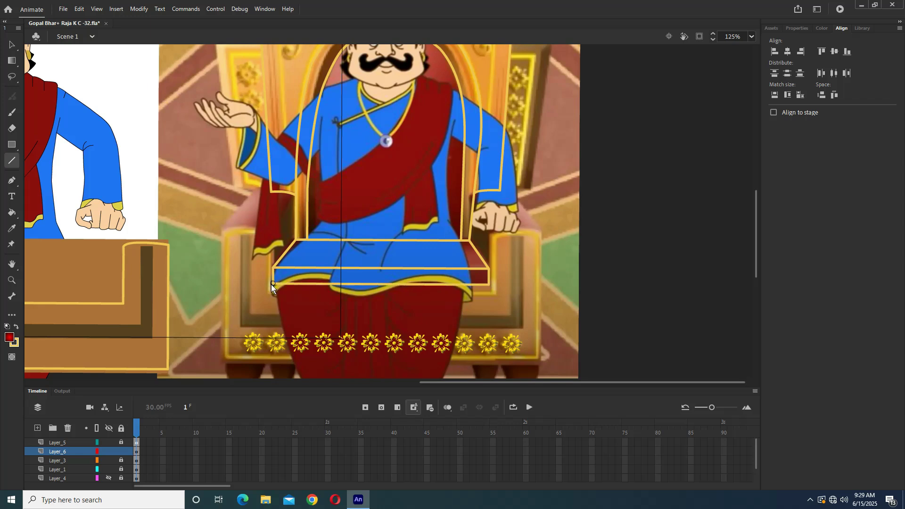
pyautogui.click(12, 228)
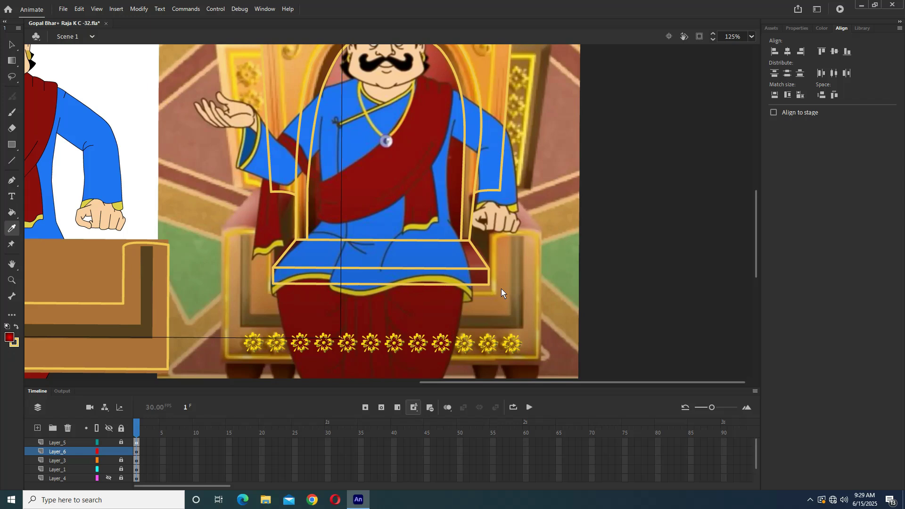
pyautogui.click(477, 289)
pyautogui.click(476, 280)
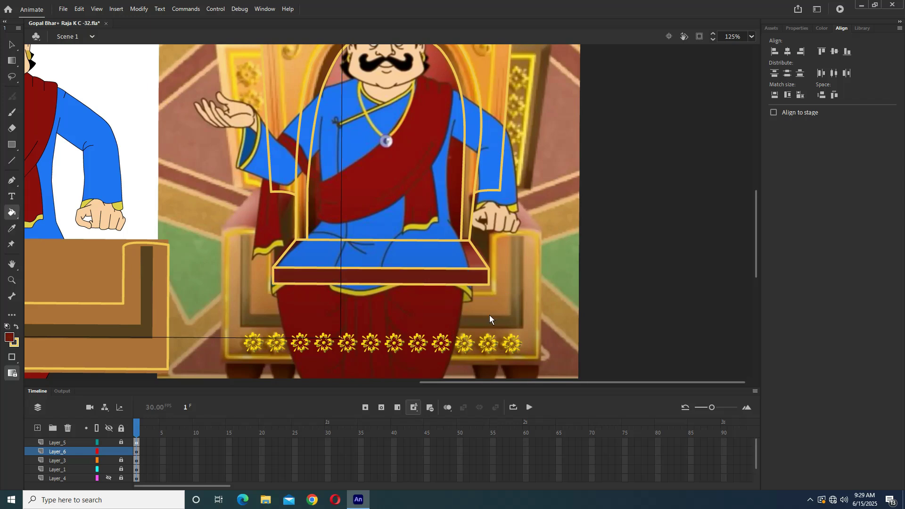
# - Convert the dark red seat front to a symbol and move it off the reference, beside the redrawn throne base
pyautogui.click(17, 49)
pyautogui.click(441, 279)
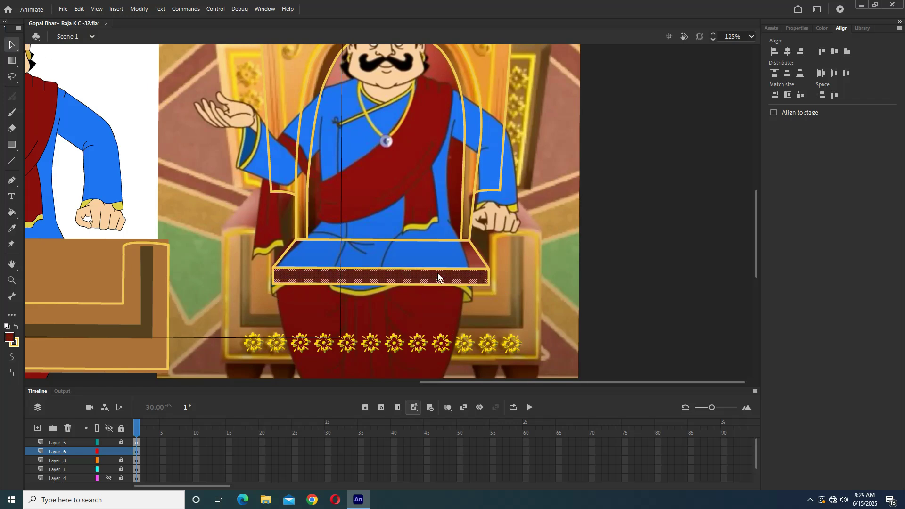
pyautogui.moveTo(438, 275); pyautogui.dragTo(158, 219)
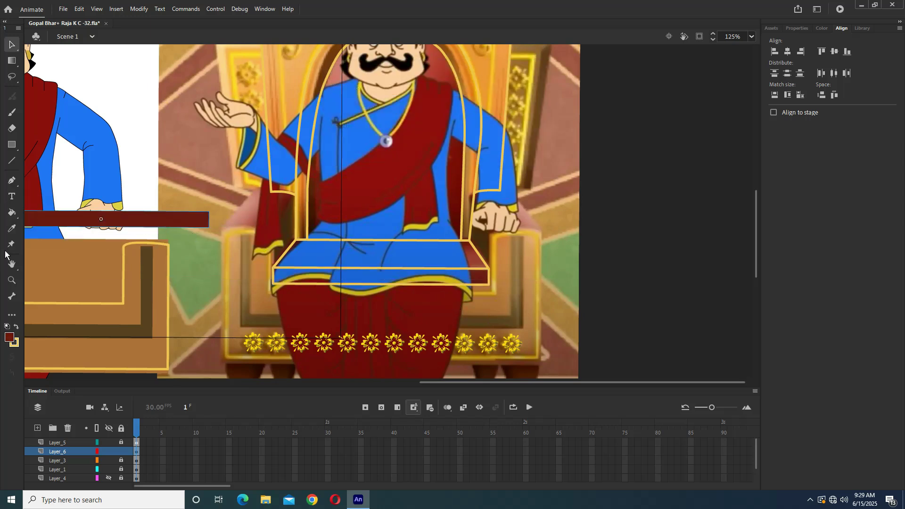
# - Fill the trapezoidal seat top with the red radial gradient swatch
pyautogui.click(11, 339)
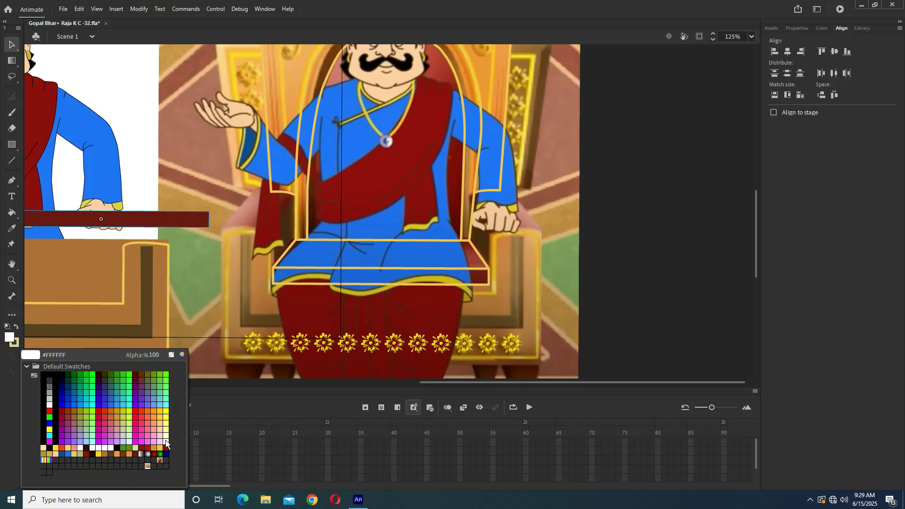
pyautogui.click(154, 456)
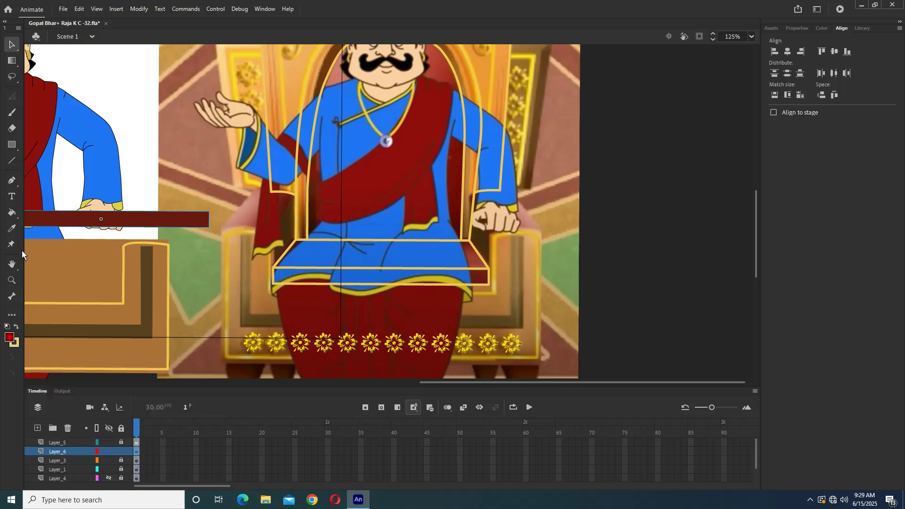
pyautogui.click(11, 212)
pyautogui.click(457, 244)
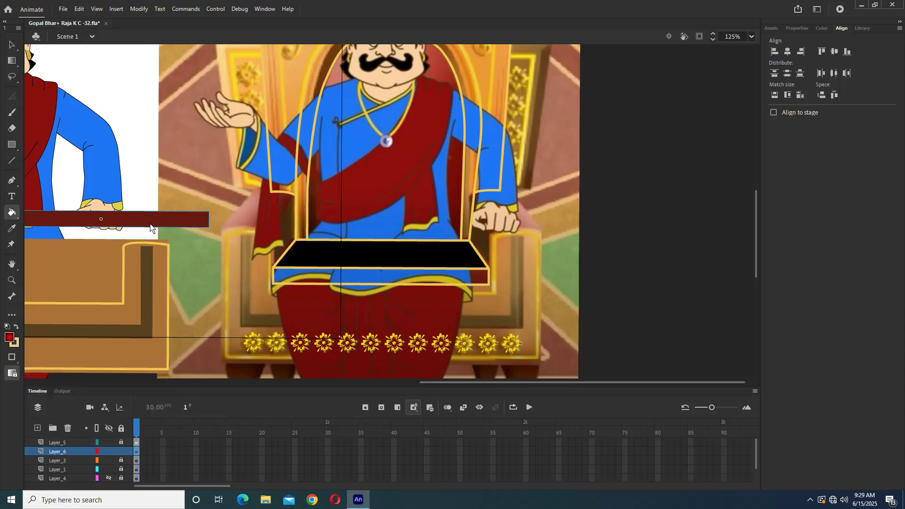
# - Reposition the seat top's gradient centre from the stage corner to the reference throne's upper area using the Gradient Transform tool
pyautogui.click(14, 62)
pyautogui.click(370, 253)
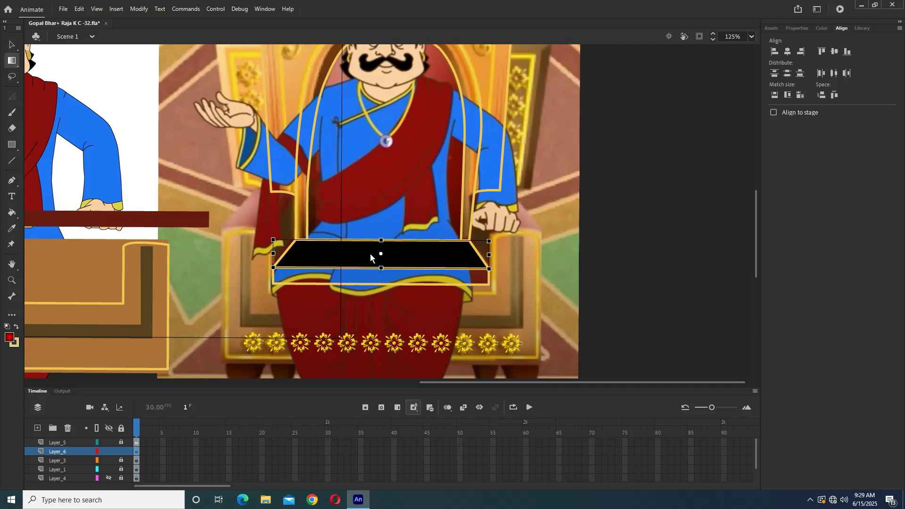
pyautogui.hotkey('ctrl', '-')
pyautogui.moveTo(155, 61); pyautogui.dragTo(481, 102)
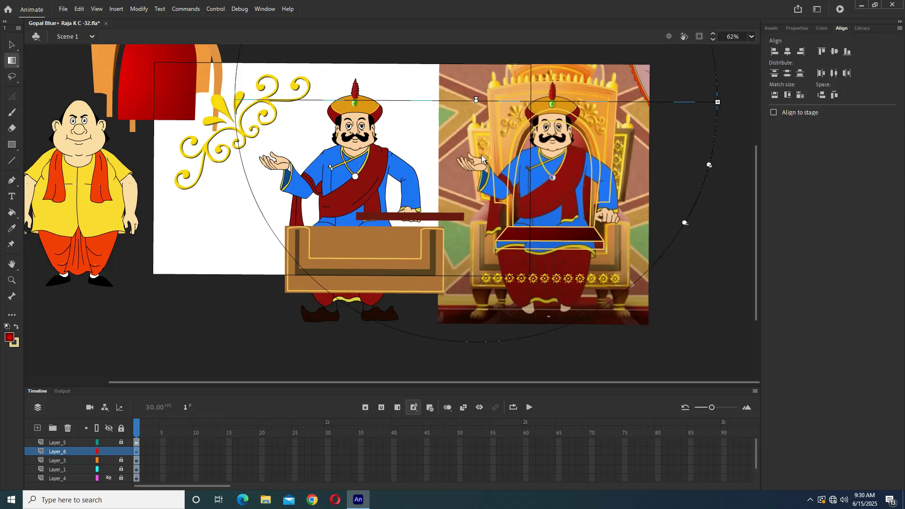
pyautogui.press('v')
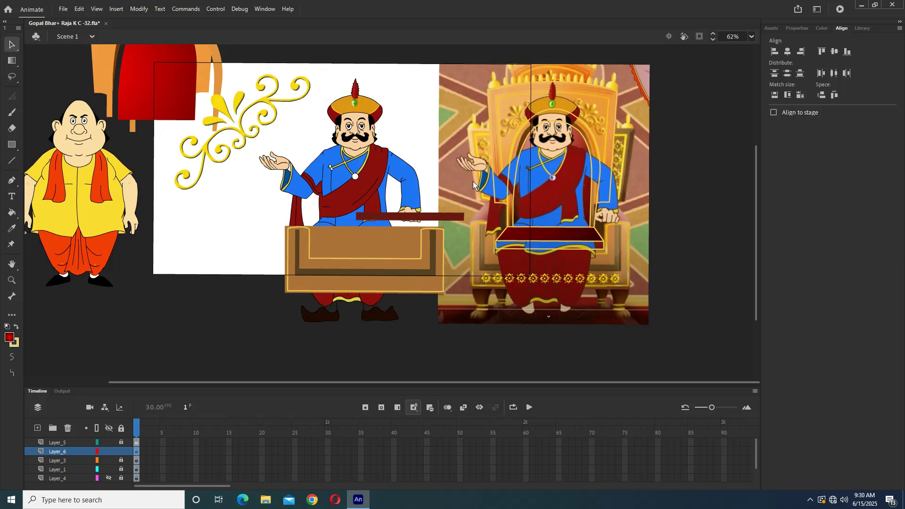
# - Convert the gradient-filled seat top to a graphic symbol and move it off the reference, against the lower edge of the redrawn red back panel
pyautogui.click(548, 234)
pyautogui.press('F8')
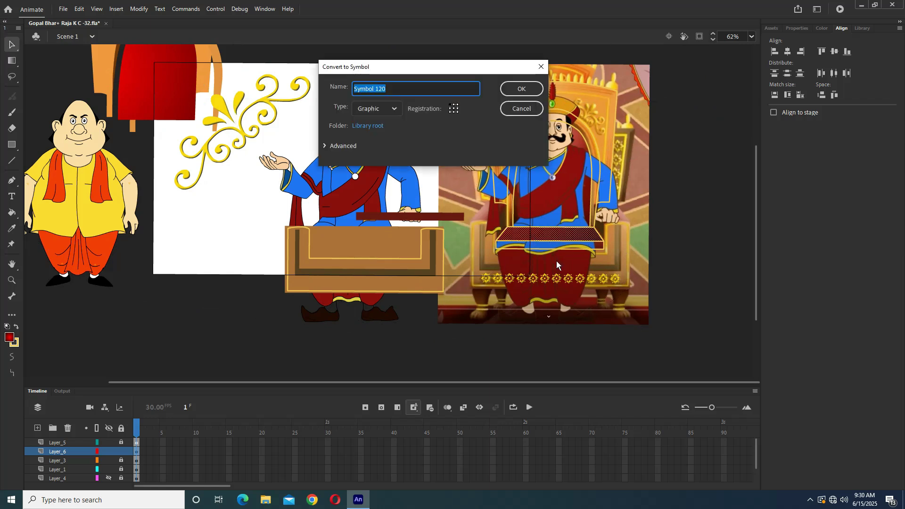
pyautogui.press('Return')
pyautogui.moveTo(529, 225); pyautogui.dragTo(122, 109)
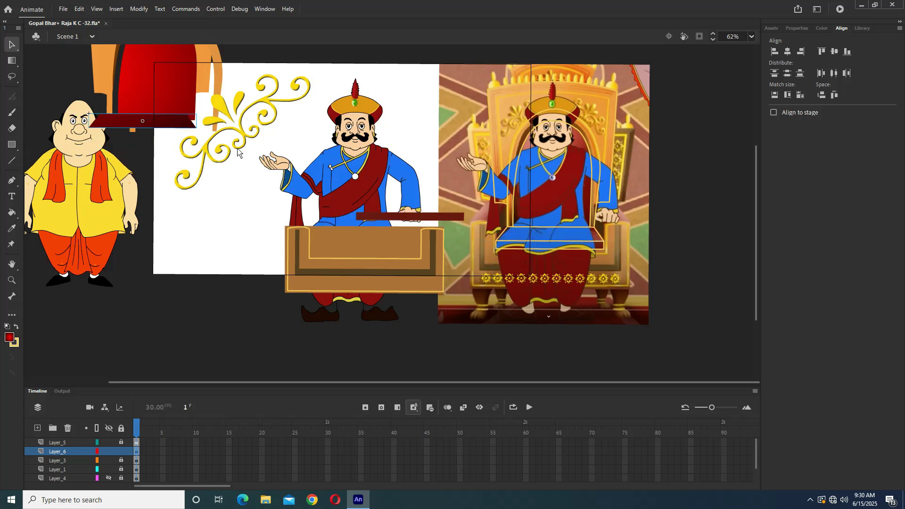
pyautogui.click(258, 122)
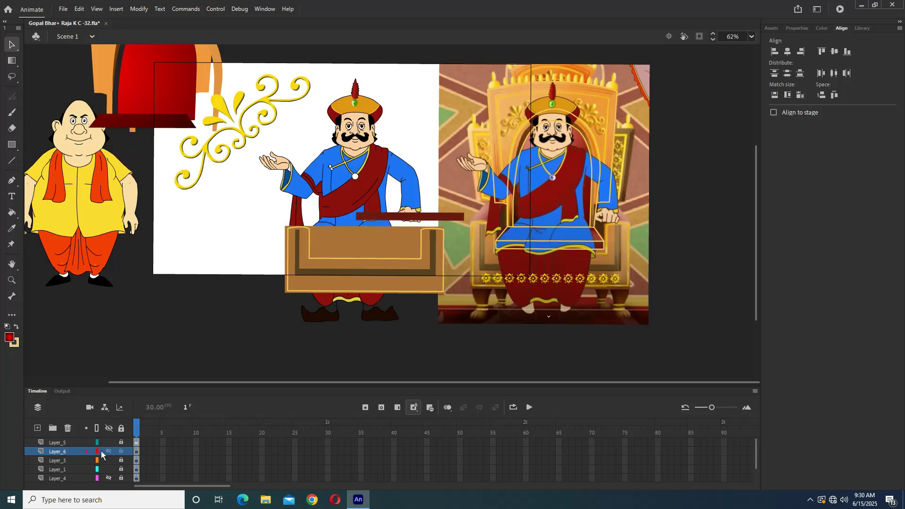
# - Unlock Layer_5, select the whole gold scroll ornament and convert it to a symbol nearer the king
pyautogui.click(137, 443)
pyautogui.scroll(4, 249, 126)
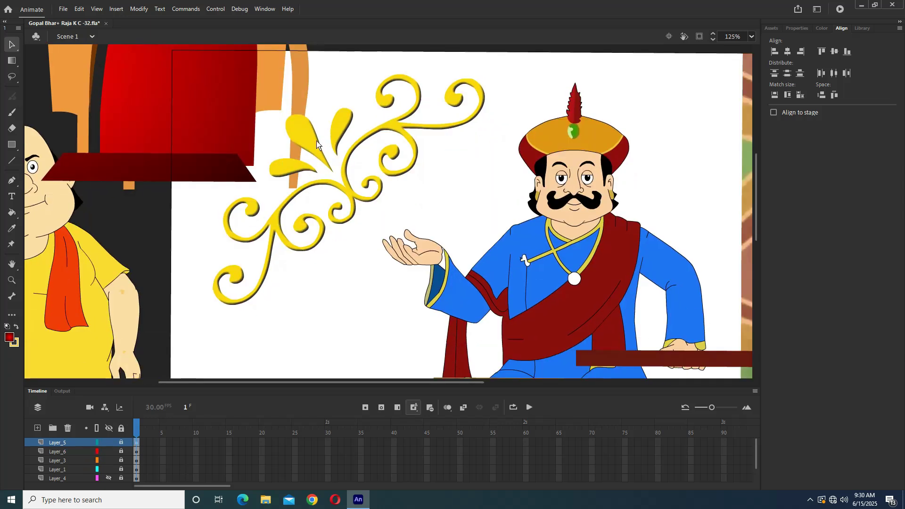
pyautogui.moveTo(309, 136); pyautogui.dragTo(366, 194)
pyautogui.moveTo(524, 51); pyautogui.dragTo(208, 352)
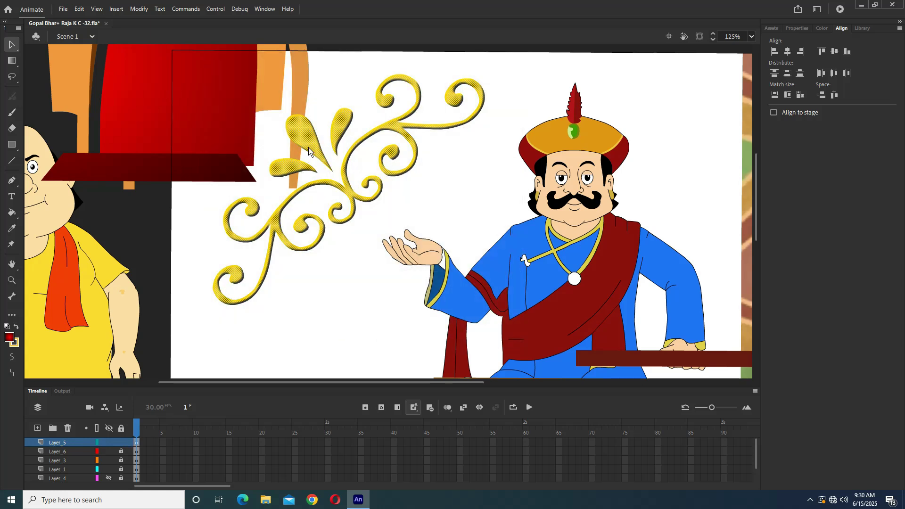
pyautogui.moveTo(309, 147); pyautogui.dragTo(400, 135)
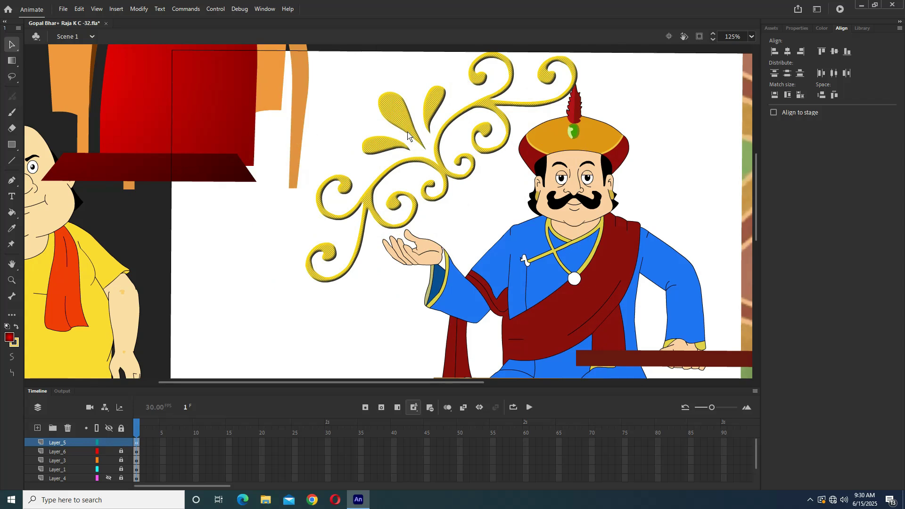
pyautogui.press('F8')
pyautogui.press('Return')
pyautogui.click(409, 138)
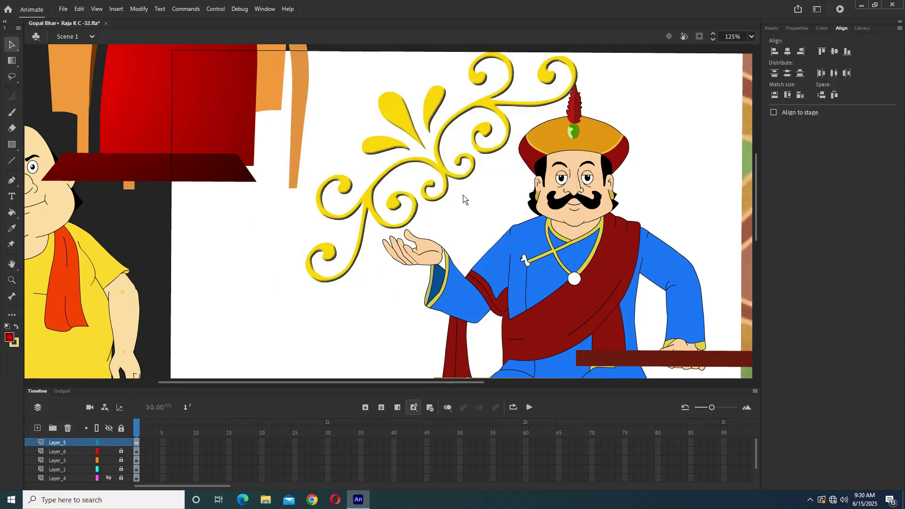
# - Shrink the gold ornament with Free Transform and move it over the carving on the left of the reference throne's back
pyautogui.moveTo(408, 137); pyautogui.dragTo(362, 219)
pyautogui.moveTo(542, 196); pyautogui.dragTo(430, 183)
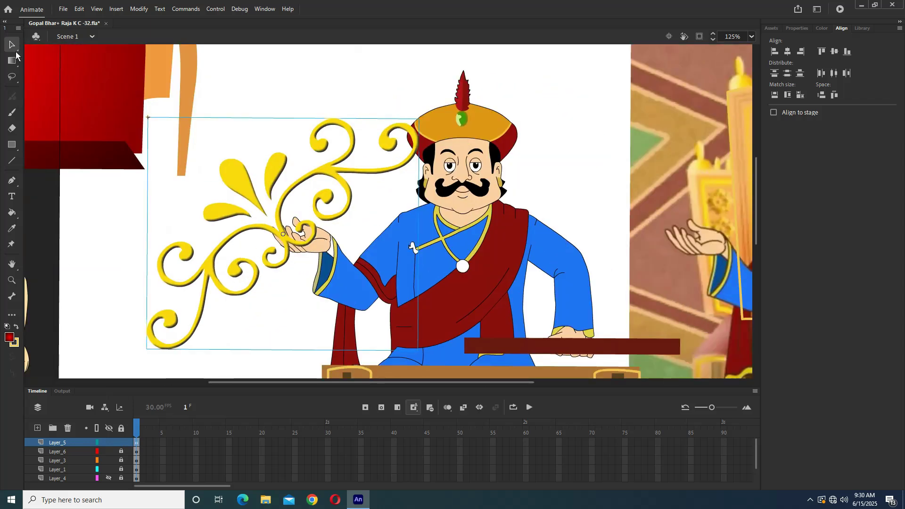
pyautogui.click(11, 60)
pyautogui.click(57, 60)
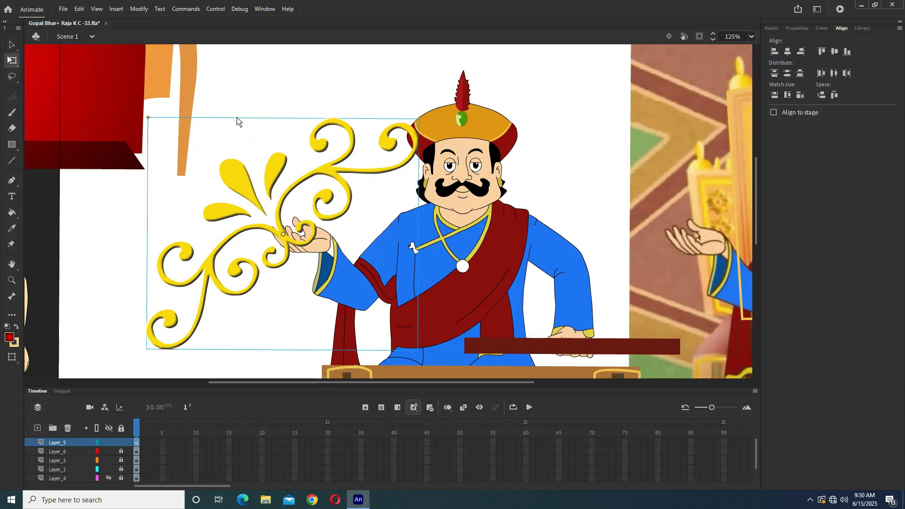
pyautogui.moveTo(419, 119); pyautogui.dragTo(347, 180)
pyautogui.moveTo(262, 216); pyautogui.dragTo(542, 187)
pyautogui.hscroll(5, 548, 233)
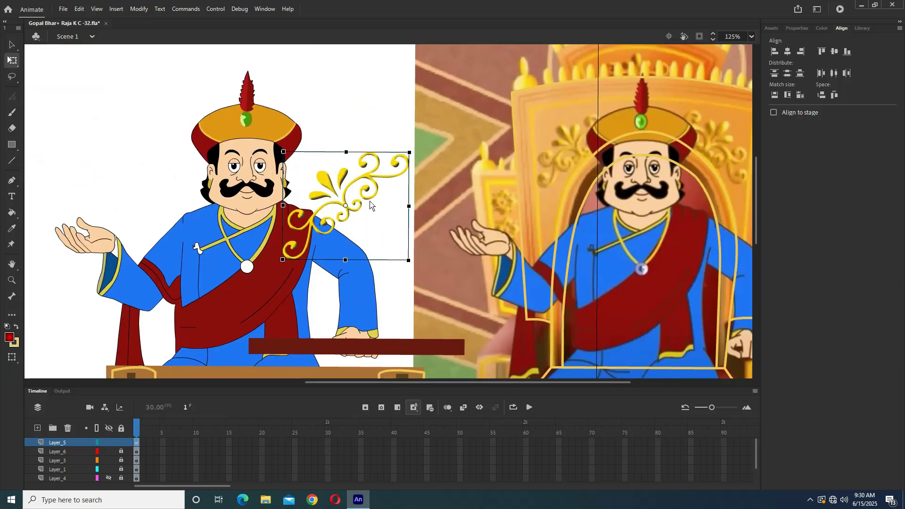
pyautogui.moveTo(334, 185); pyautogui.dragTo(363, 193)
pyautogui.keyDown('ctrl'); pyautogui.click(476, 151); pyautogui.keyUp('ctrl')
pyautogui.moveTo(264, 226); pyautogui.dragTo(302, 150)
pyautogui.keyDown('ctrl'); pyautogui.click(251, 266); pyautogui.keyUp('ctrl')
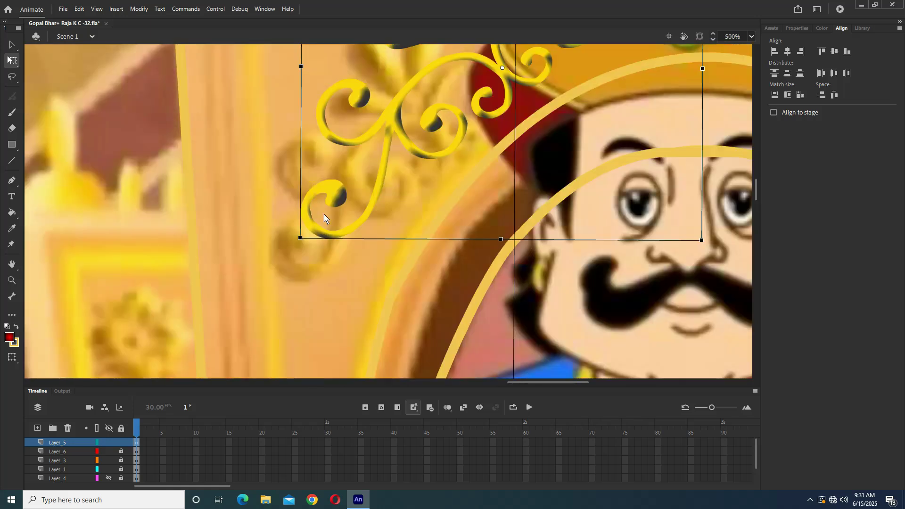
# - Align the ornament's lowest curl with the reference carving and scale it down from that corner to match the carving's size
pyautogui.moveTo(337, 202); pyautogui.dragTo(298, 249)
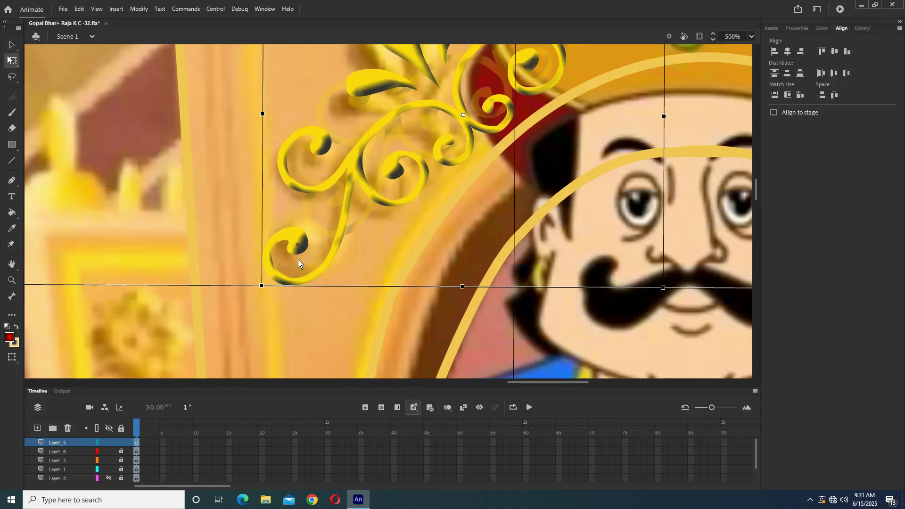
pyautogui.moveTo(462, 113)
pyautogui.mouseDown()
pyautogui.moveTo(264, 281)
pyautogui.moveTo(461, 117)
pyautogui.mouseUp()
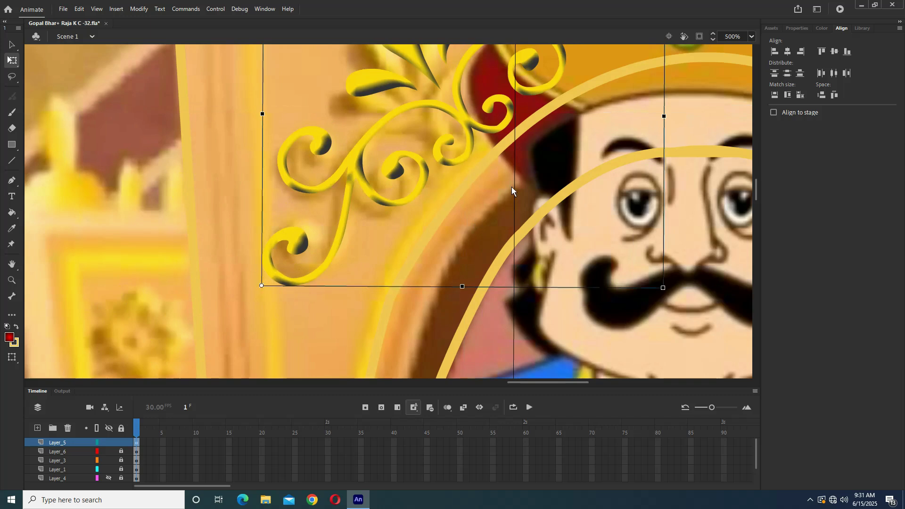
pyautogui.hotkey('ctrl', '-')
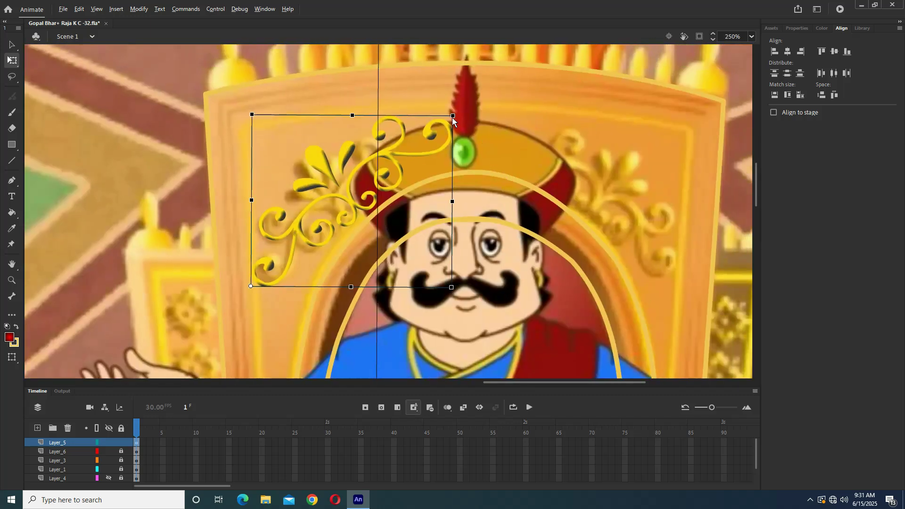
pyautogui.moveTo(452, 116); pyautogui.dragTo(439, 129)
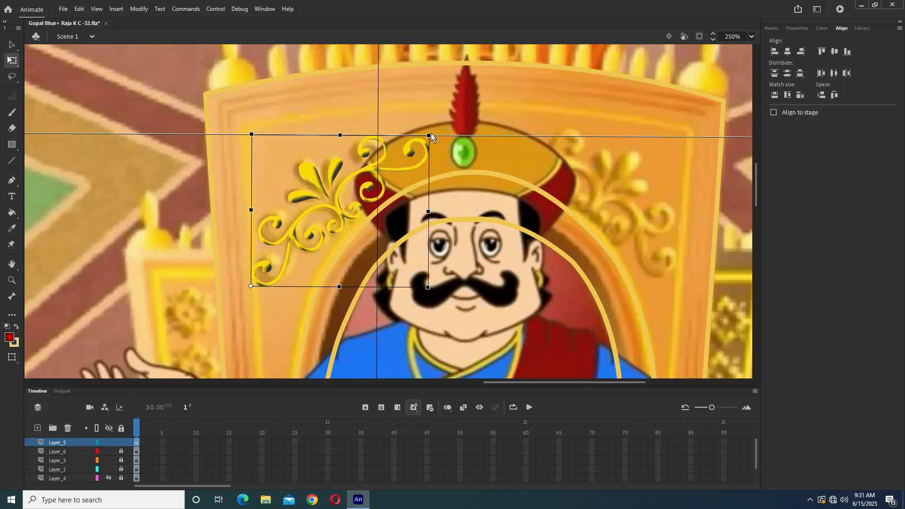
pyautogui.moveTo(334, 212); pyautogui.dragTo(349, 191)
pyautogui.moveTo(303, 214); pyautogui.dragTo(292, 231)
pyautogui.moveTo(434, 131); pyautogui.dragTo(421, 140)
# - Nudge the left ornament into its final position over the carving and save the file
pyautogui.press('Right')
pyautogui.press('Right')
pyautogui.press('Right')
pyautogui.press('Right')
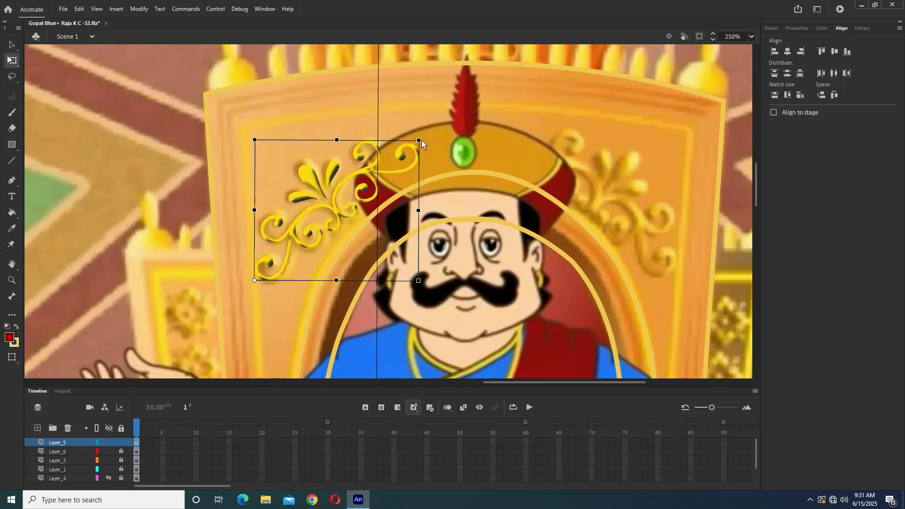
pyautogui.press('Up')
pyautogui.press('Up')
pyautogui.press('Up')
pyautogui.press('Up')
pyautogui.press('Up')
pyautogui.press('Down')
pyautogui.press('Down')
pyautogui.press('Down')
pyautogui.press('Down')
pyautogui.press('Down')
pyautogui.press('Down')
pyautogui.press('Down')
pyautogui.press('Left')
pyautogui.press('Up')
pyautogui.press('Up')
pyautogui.press('Up')
pyautogui.press('Up')
pyautogui.press('Up')
pyautogui.press('Up')
pyautogui.press('Up')
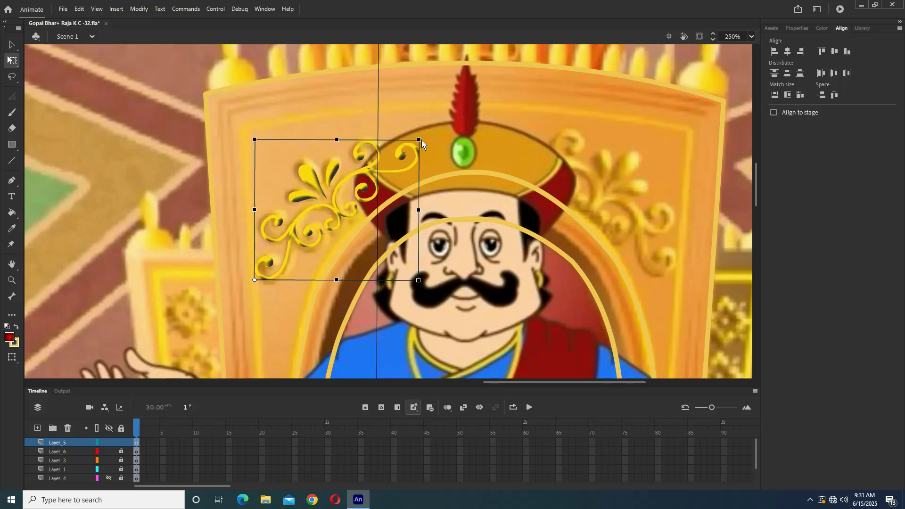
pyautogui.press('Left')
pyautogui.press('Up')
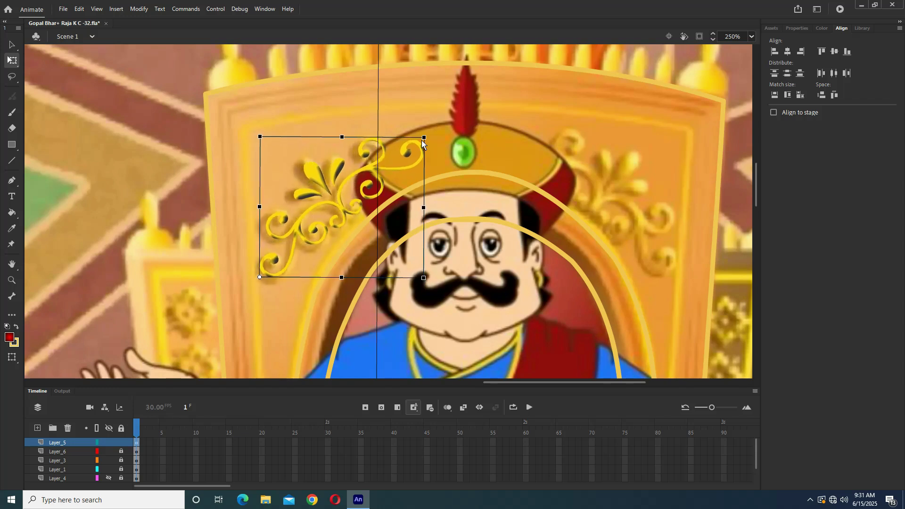
pyautogui.press('Left')
pyautogui.hotkey('ctrl', 's')
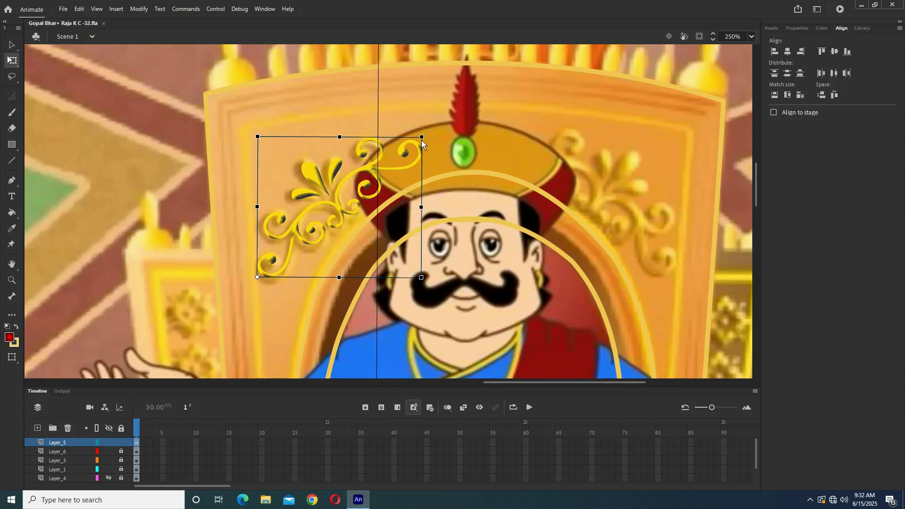
# - Place a mirrored copy of the gold ornament on the right of the throne's back, rotated and scaled to follow the carving there
pyautogui.moveTo(317, 201); pyautogui.dragTo(544, 203)
pyautogui.moveTo(655, 143); pyautogui.dragTo(629, 159)
pyautogui.moveTo(667, 288)
pyautogui.mouseDown()
pyautogui.moveTo(683, 271)
pyautogui.moveTo(682, 283)
pyautogui.mouseUp()
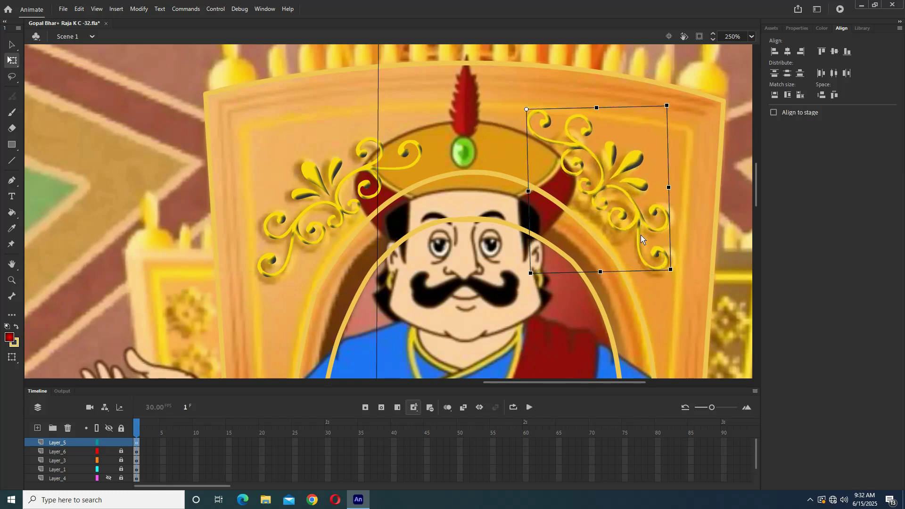
pyautogui.moveTo(604, 194); pyautogui.dragTo(585, 216)
pyautogui.moveTo(617, 187); pyautogui.dragTo(623, 181)
pyautogui.moveTo(671, 290); pyautogui.dragTo(688, 267)
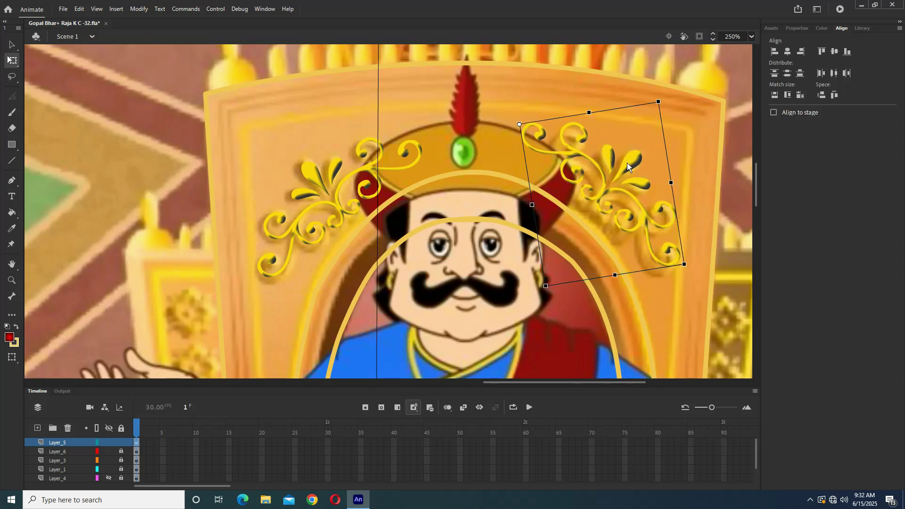
# - Move and nudge the right ornament onto its carving and save the file
pyautogui.moveTo(627, 165); pyautogui.dragTo(620, 174)
pyautogui.press('Up')
pyautogui.press('Up')
pyautogui.press('Up')
pyautogui.press('Up')
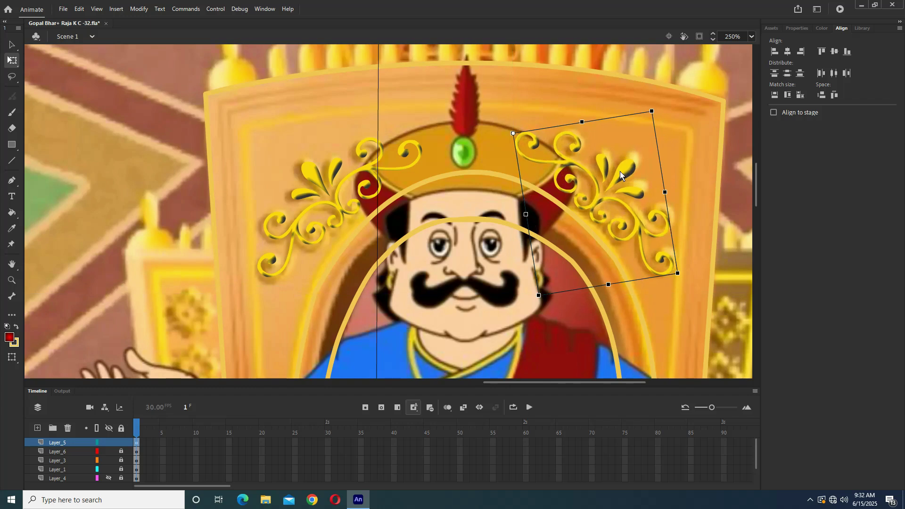
pyautogui.press('Right')
pyautogui.press('Right')
pyautogui.press('Down')
pyautogui.press('Down')
pyautogui.press('Down')
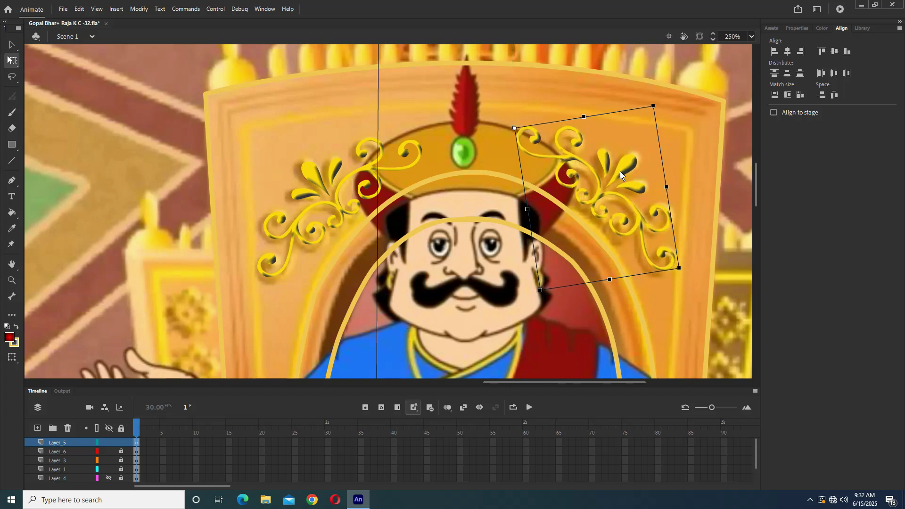
pyautogui.hotkey('ctrl', 's')
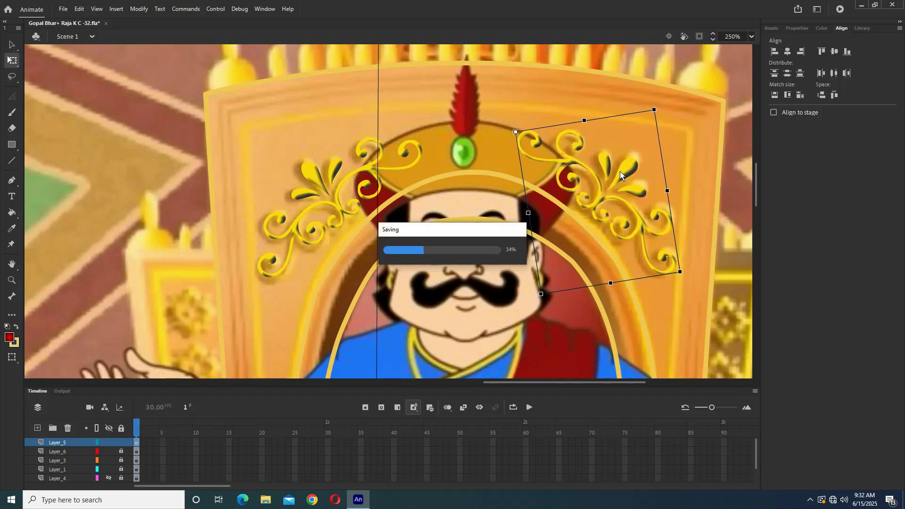
# - Unlock Layer_6 and delete the yellow tracing lines of the throne back and seat from the reference image
pyautogui.hotkey('ctrl', '-')
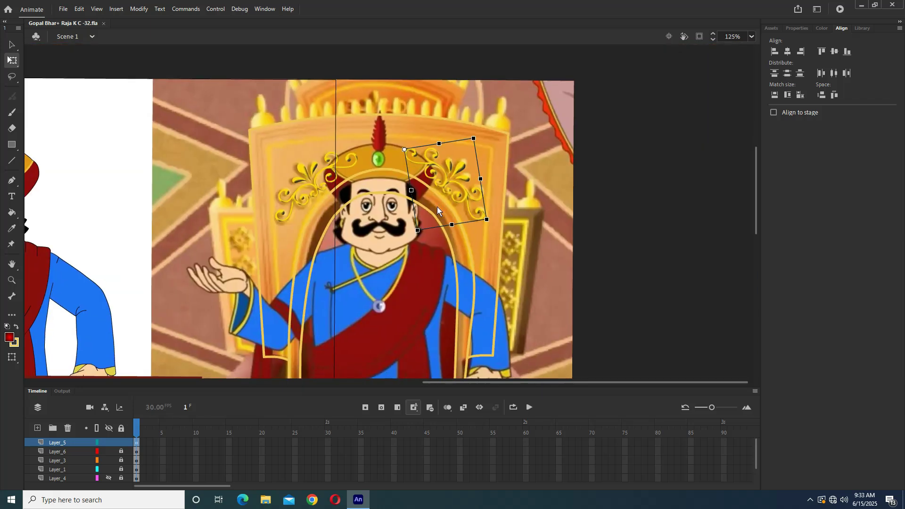
pyautogui.click(122, 451)
pyautogui.hotkey('ctrl', '-')
pyautogui.moveTo(470, 279); pyautogui.dragTo(529, 266)
pyautogui.hotkey('ctrl', '=')
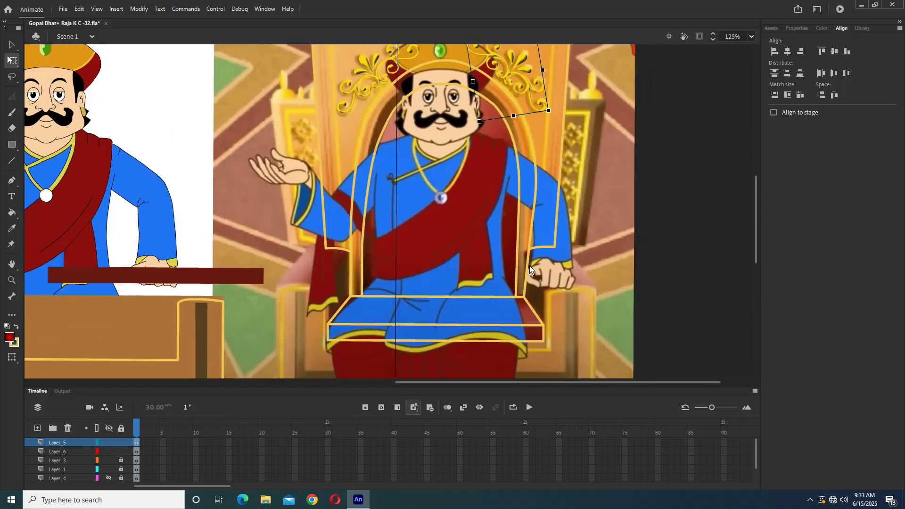
pyautogui.click(528, 259)
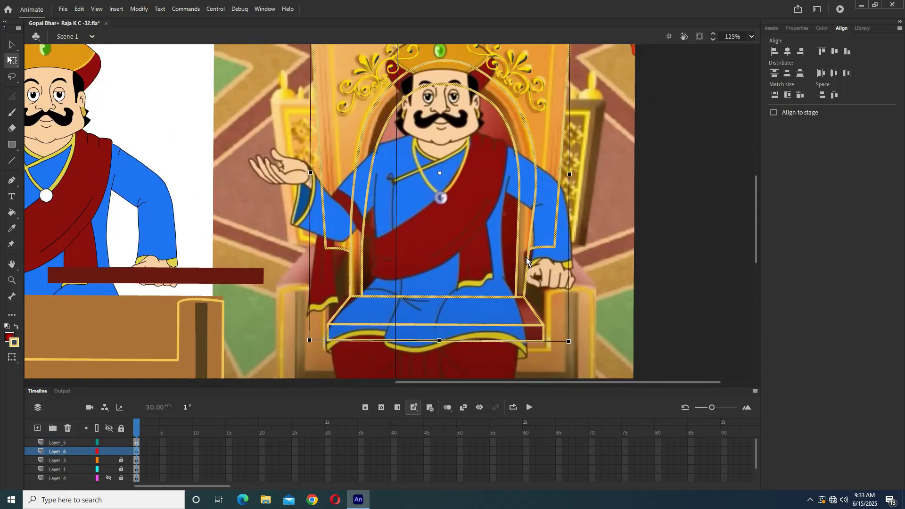
pyautogui.press('Delete')
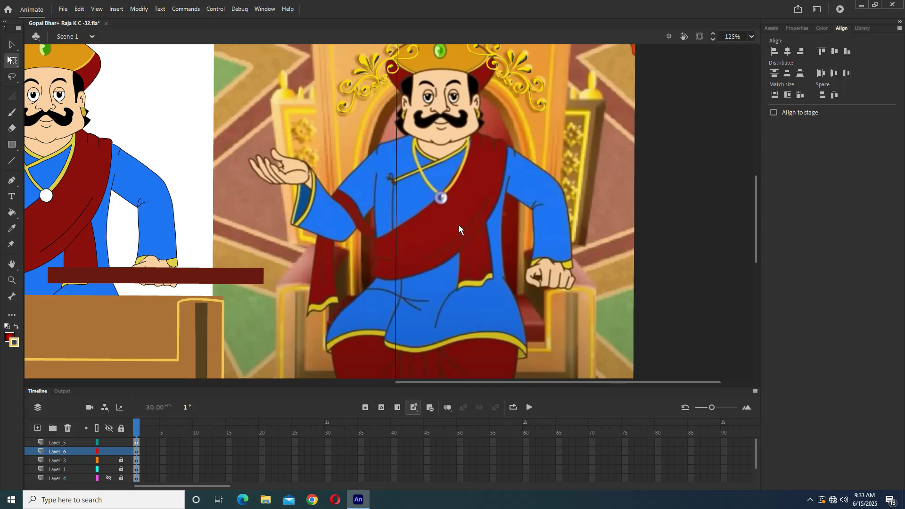
# - Move the throne base's brown fill to the left, away from its yellow outline and dark brown trim
pyautogui.scroll(-3, 460, 231)
pyautogui.moveTo(389, 287); pyautogui.dragTo(580, 292)
pyautogui.moveTo(465, 288); pyautogui.dragTo(296, 284)
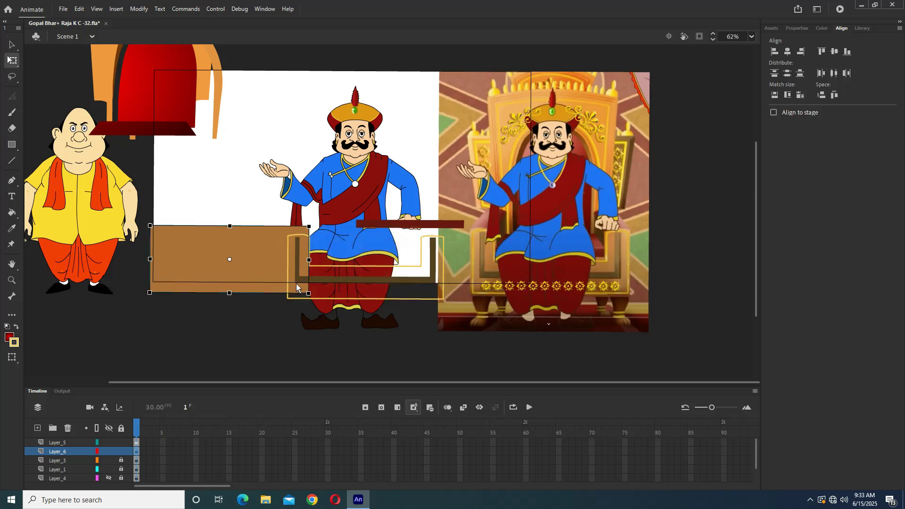
# - Select the base's dark brown trim and yellow outline together and move them onto the reference throne's base
pyautogui.click(384, 280)
pyautogui.keyDown('shift'); pyautogui.click(389, 266); pyautogui.keyUp('shift')
pyautogui.moveTo(388, 266); pyautogui.dragTo(576, 265)
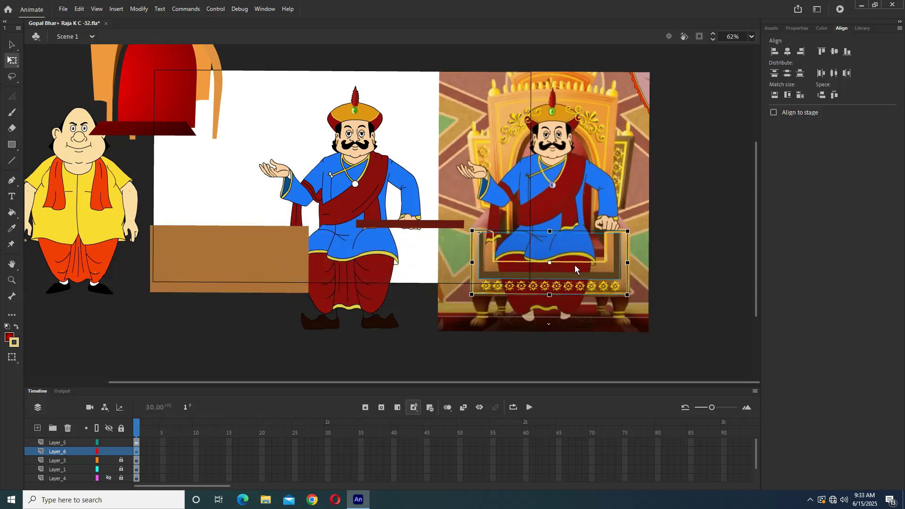
# - Nudge the yellow outline and dark brown trim into alignment with the edges of the reference base
pyautogui.hotkey('ctrl', '=')
pyautogui.press('Right')
pyautogui.press('Right')
pyautogui.press('Right')
pyautogui.press('Right')
pyautogui.press('Right')
pyautogui.press('Right')
pyautogui.press('Right')
pyautogui.press('Up')
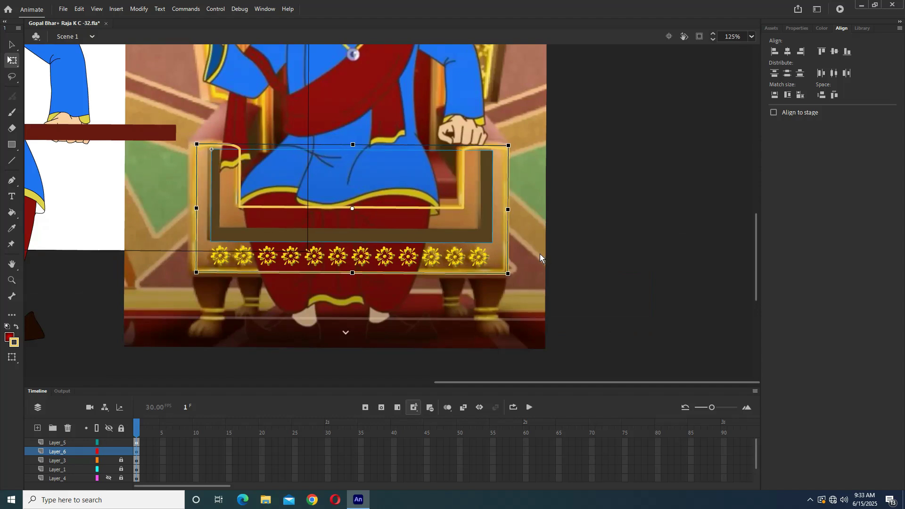
pyautogui.press('Left')
pyautogui.press('Left')
pyautogui.press('Down')
pyautogui.press('Down')
pyautogui.press('Down')
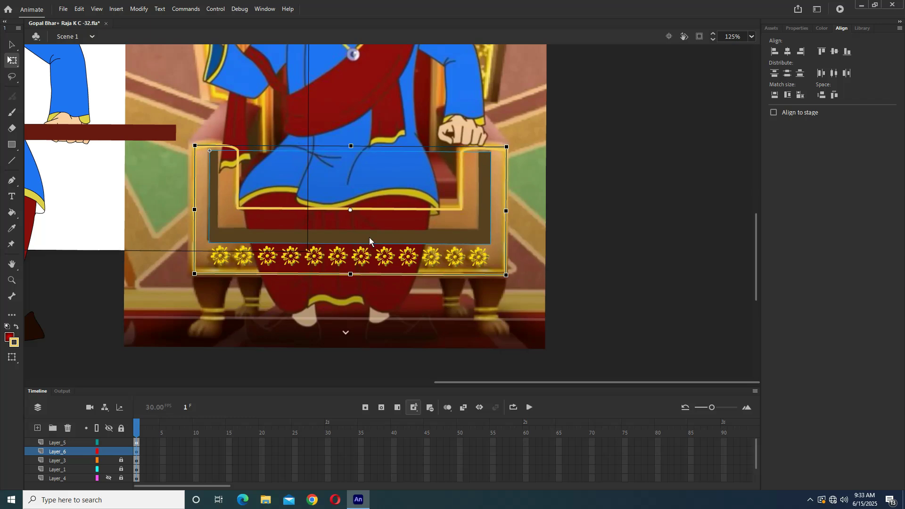
# - Move the dark red seat-front strip up to the seat edge between the reference throne's armrests and save the file
pyautogui.hotkey('ctrl', '-')
pyautogui.scroll(1, 344, 224)
pyautogui.click(547, 213)
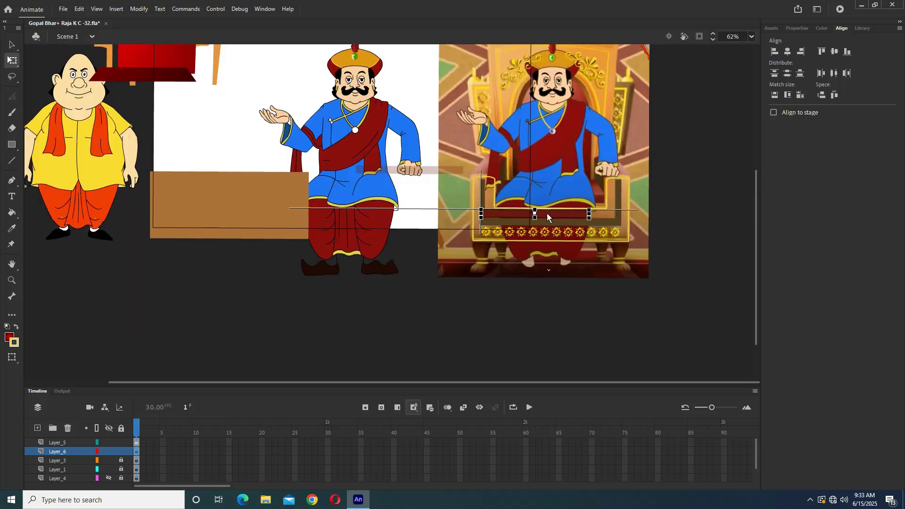
pyautogui.hotkey('ctrl', '=')
pyautogui.moveTo(475, 222); pyautogui.dragTo(469, 225)
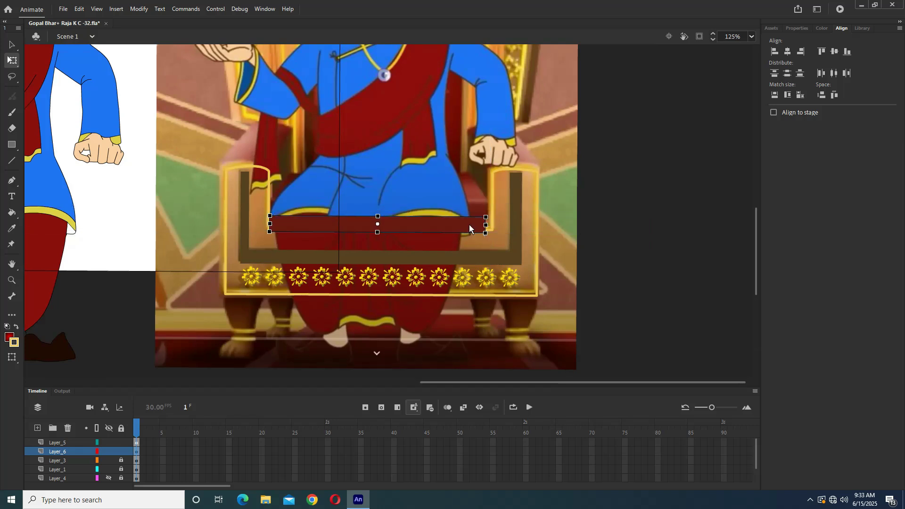
pyautogui.scroll(3, 476, 231)
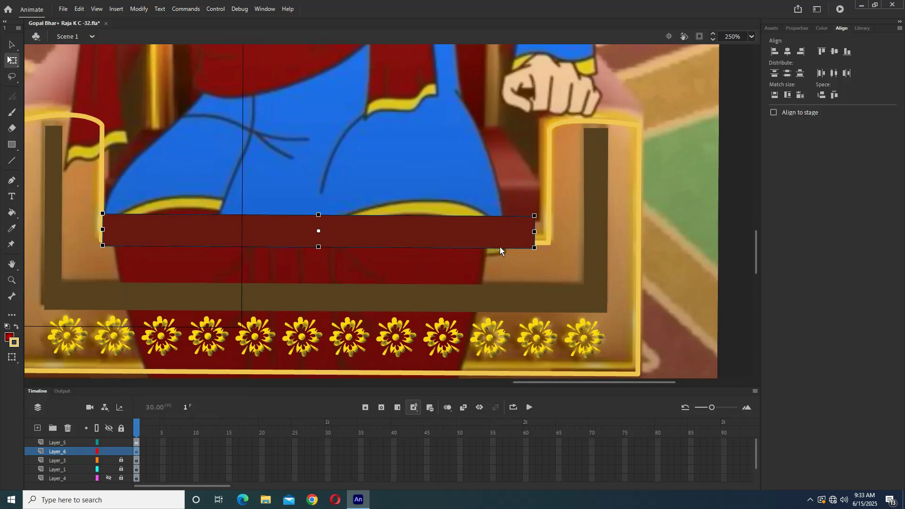
pyautogui.moveTo(482, 232); pyautogui.dragTo(485, 209)
pyautogui.hotkey('ctrl', 's')
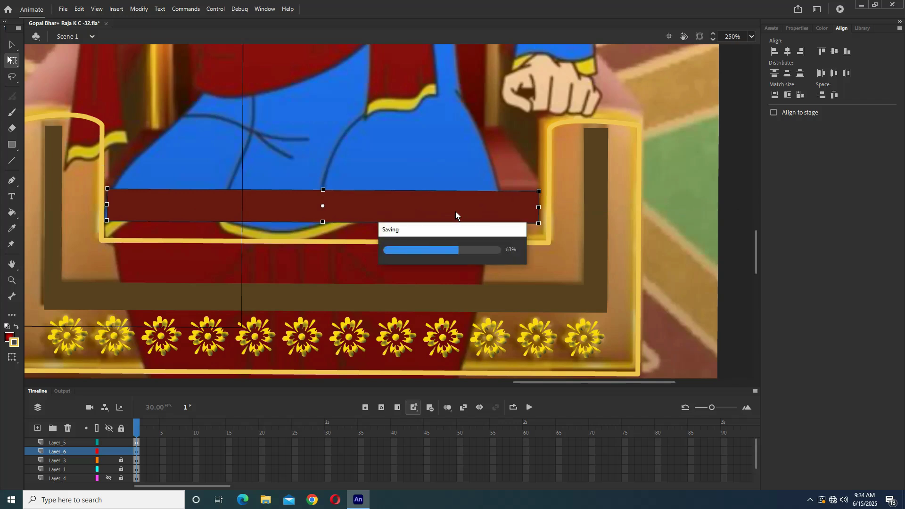
# - Move the throne back and seat pieces together from above the stage to beside the reference throne
pyautogui.scroll(-3, 377, 210)
pyautogui.moveTo(275, 193); pyautogui.dragTo(419, 207)
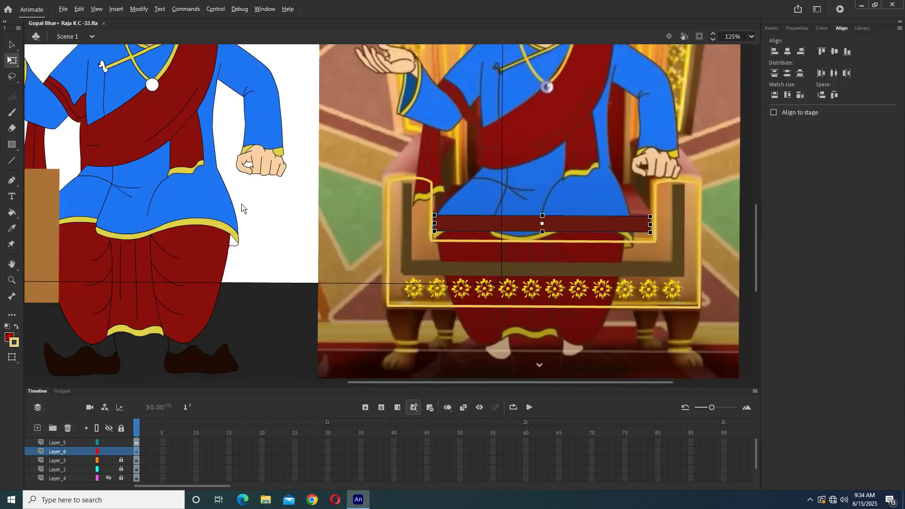
pyautogui.scroll(-2, 241, 207)
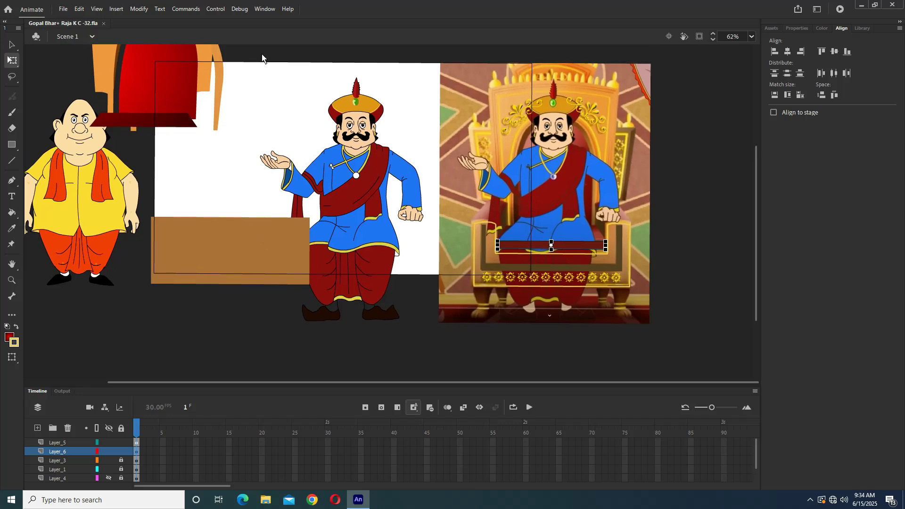
pyautogui.moveTo(118, 89); pyautogui.dragTo(358, 175)
pyautogui.scroll(2, 384, 179)
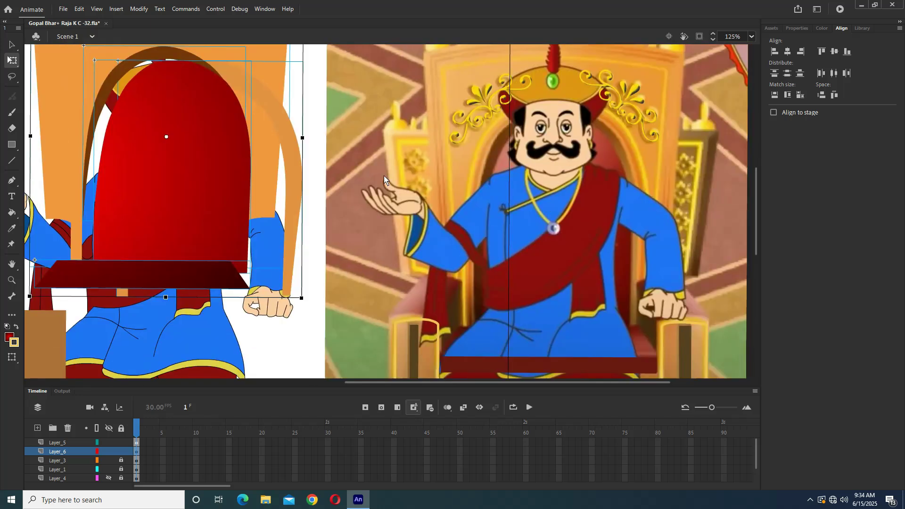
# - Place the red backrest panel and dark red seat top on the reference throne, nudging them to meet the seat-front strip
pyautogui.moveTo(191, 180); pyautogui.dragTo(568, 228)
pyautogui.moveTo(166, 266); pyautogui.dragTo(578, 335)
pyautogui.press('Down')
pyautogui.press('Down')
pyautogui.press('Down')
pyautogui.press('Left')
pyautogui.press('Down')
pyautogui.press('Left')
pyautogui.press('Down')
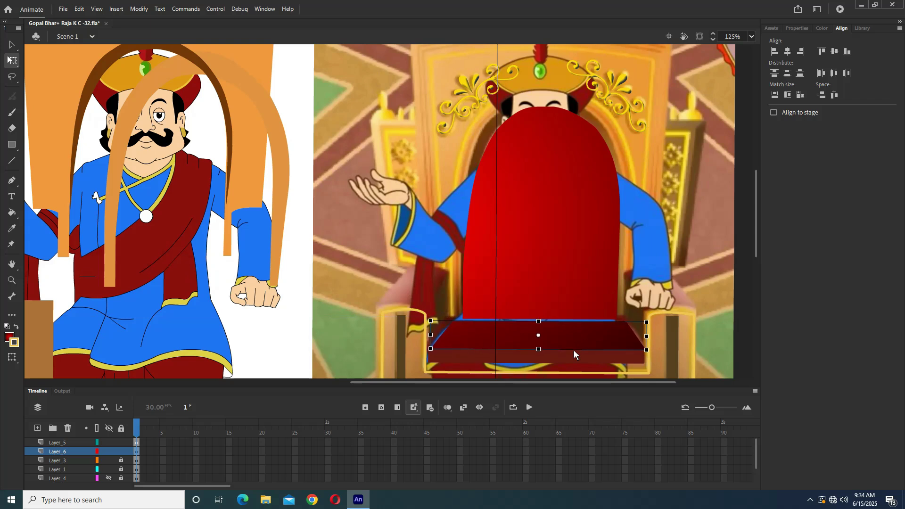
pyautogui.click(545, 267)
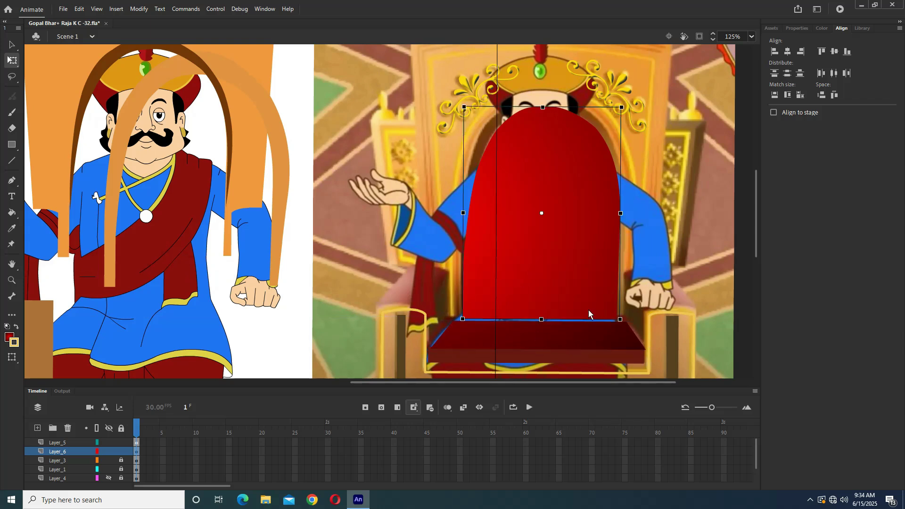
pyautogui.click(582, 343)
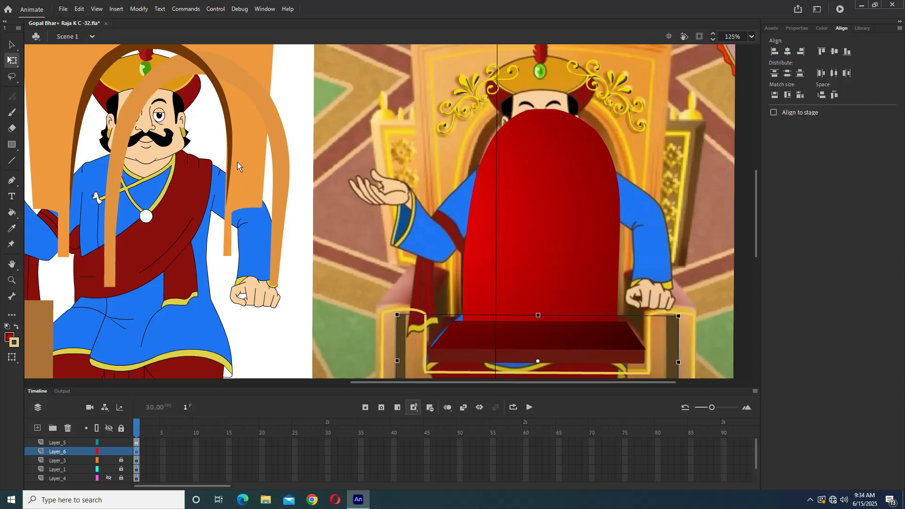
# - Move the dark brown arch onto the reference throne and nudge it down to frame the red backrest panel
pyautogui.click(227, 102)
pyautogui.moveTo(226, 103); pyautogui.dragTo(406, 160)
pyautogui.moveTo(466, 166); pyautogui.dragTo(617, 157)
pyautogui.press('Down')
pyautogui.press('Down')
pyautogui.press('Down')
pyautogui.press('Down')
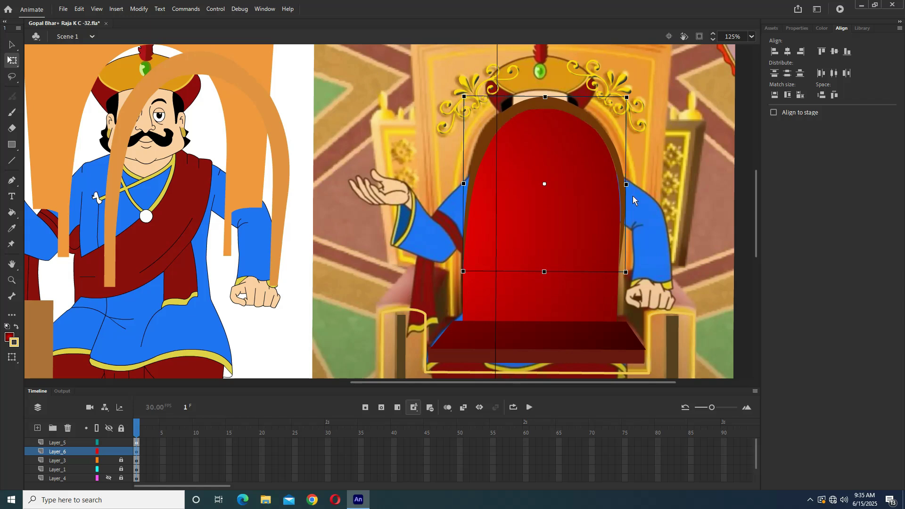
# - Place the light orange arch and the orange back panel around the red backrest on the reference throne and save the file
pyautogui.moveTo(261, 99); pyautogui.dragTo(603, 126)
pyautogui.moveTo(241, 98); pyautogui.dragTo(632, 155)
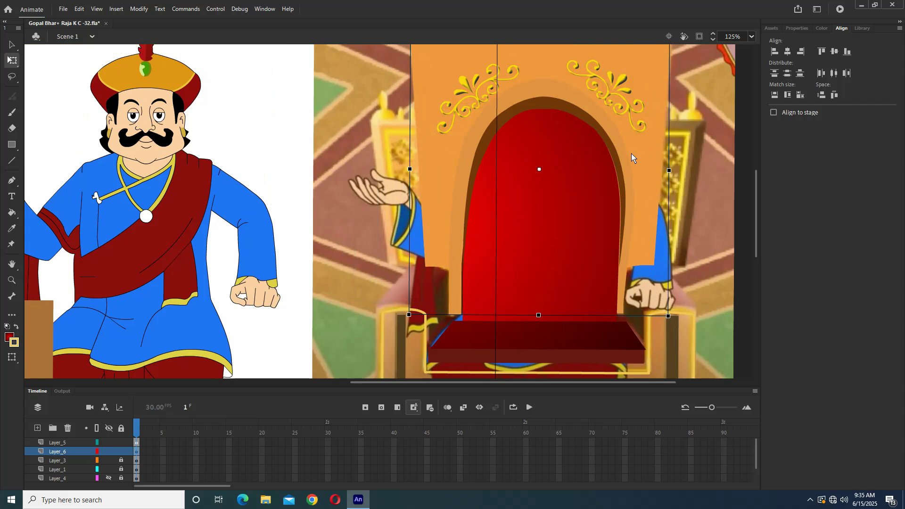
pyautogui.hotkey('ctrl', 's')
# - Move the throne base's brown fill onto the base, lined up with its yellow outline and dark brown trim
pyautogui.hotkey('ctrl', '-')
pyautogui.click(225, 284)
pyautogui.moveTo(275, 278); pyautogui.dragTo(531, 277)
pyautogui.hotkey('ctrl', 'z')
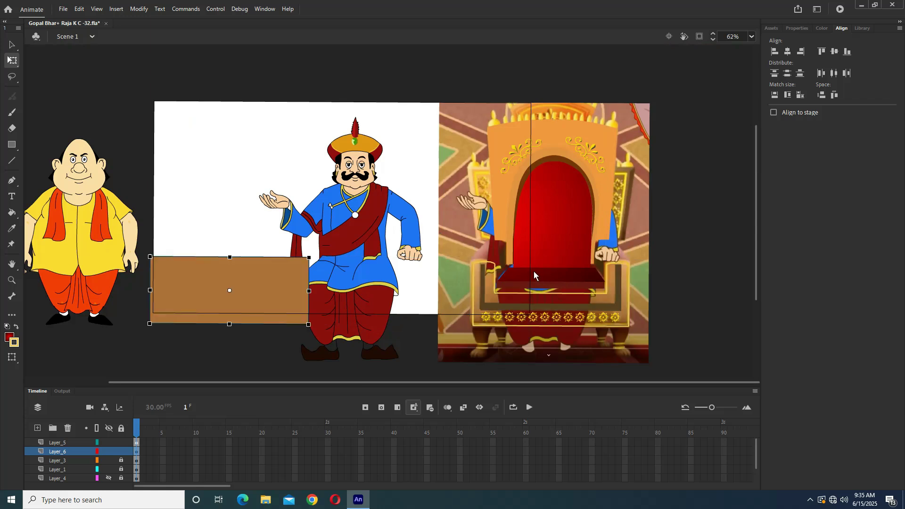
pyautogui.hotkey('ctrl', 'y')
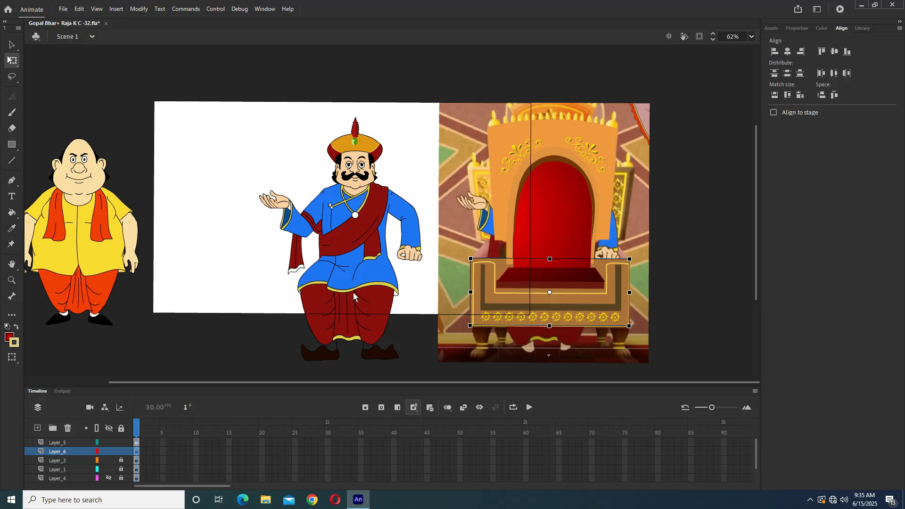
# - Select all throne artwork on Layer_6 and move it off the reference onto the empty left part of the stage
pyautogui.click(136, 451)
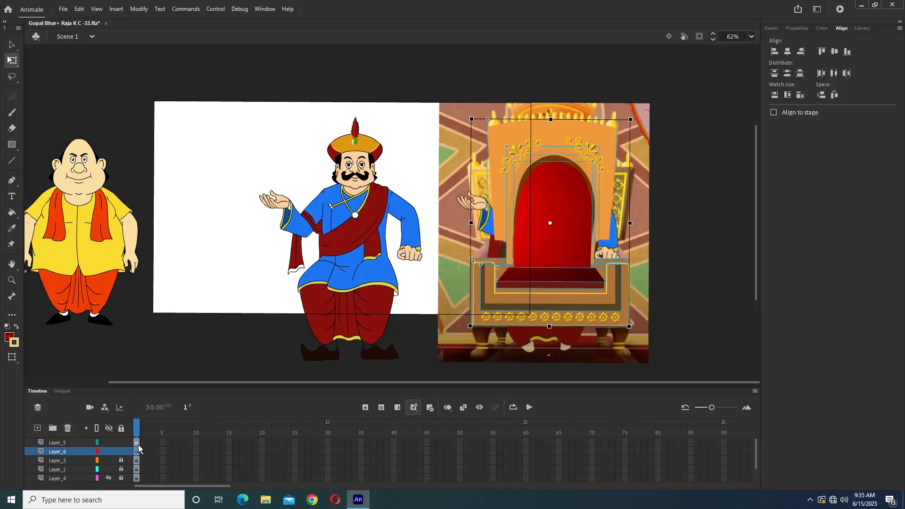
pyautogui.moveTo(580, 231); pyautogui.dragTo(256, 216)
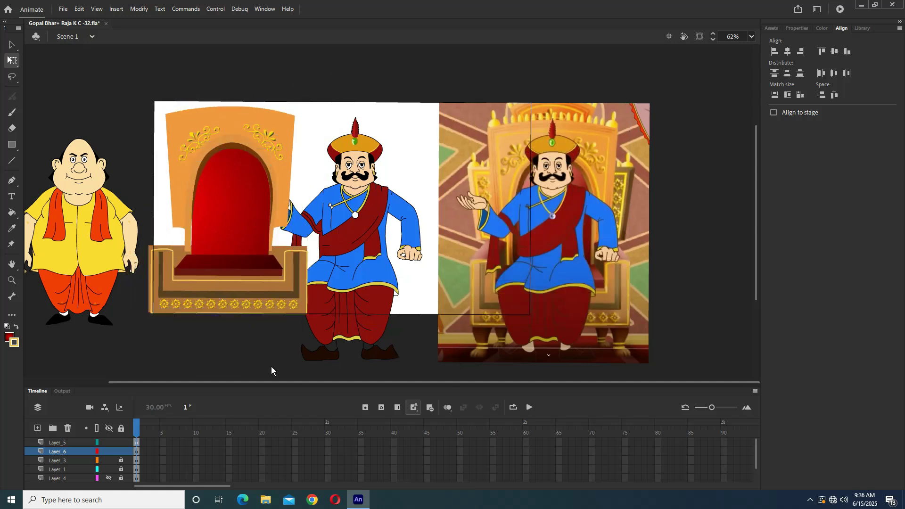
# - Unlock all layers and move the king's Layer_3 to the top of the layer stack
pyautogui.click(123, 428)
pyautogui.click(360, 326)
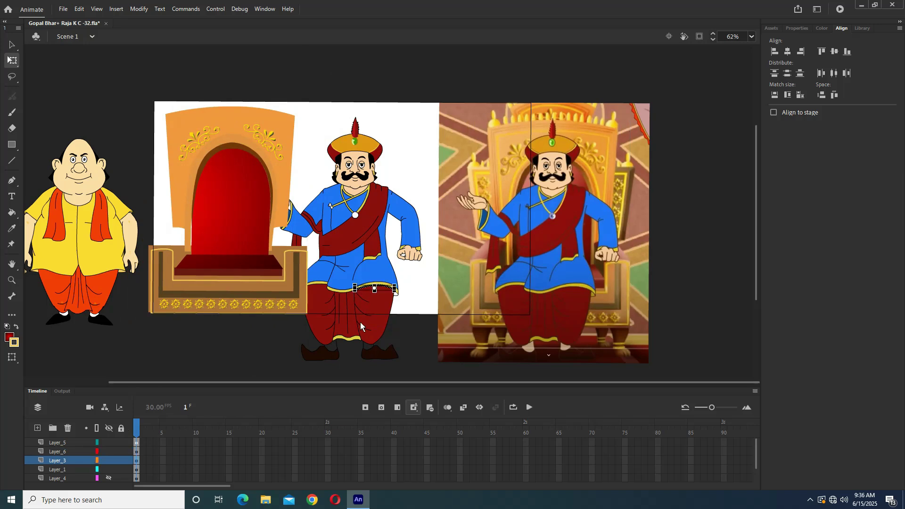
pyautogui.moveTo(66, 461); pyautogui.dragTo(72, 438)
# - Move the king onto the assembled throne so he sits centred on the seat, save the file and deselect him
pyautogui.moveTo(375, 273); pyautogui.dragTo(252, 262)
pyautogui.hotkey('ctrl', 's')
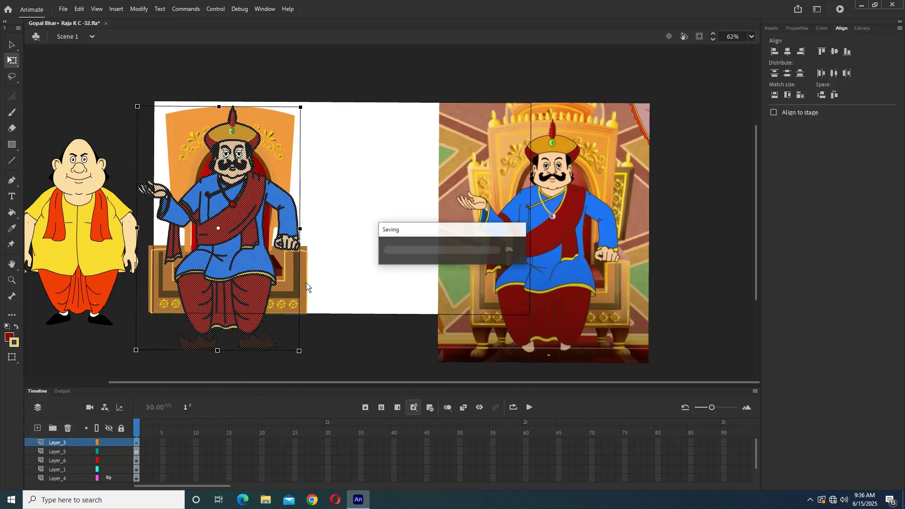
pyautogui.moveTo(306, 244); pyautogui.dragTo(379, 255)
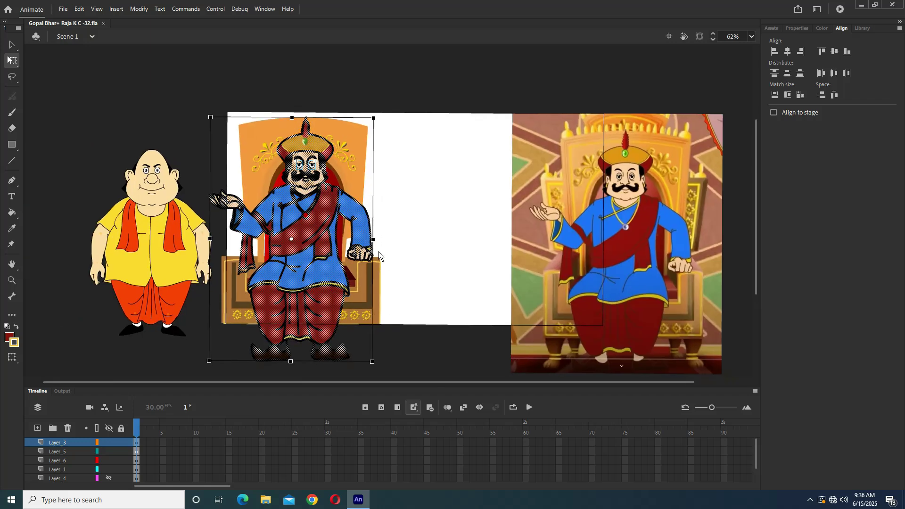
pyautogui.click(415, 252)
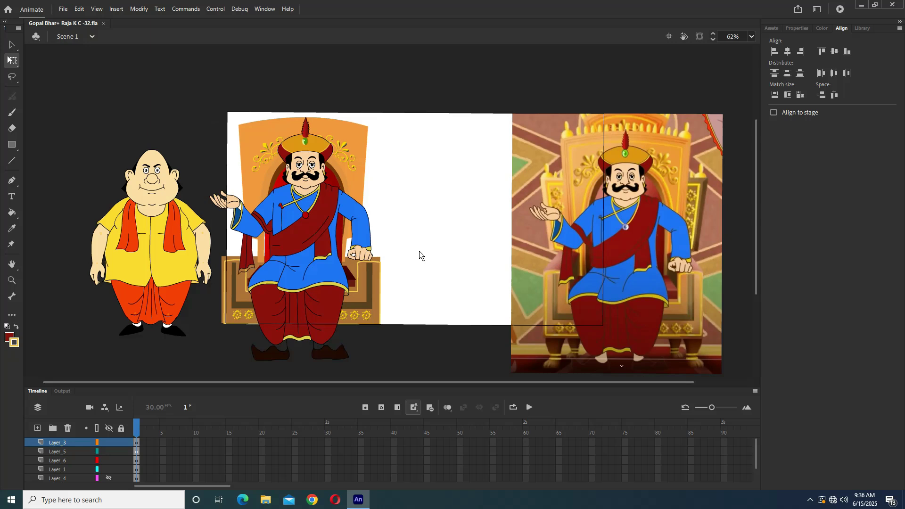
pyautogui.click(810, 500)
pyautogui.click(792, 480)
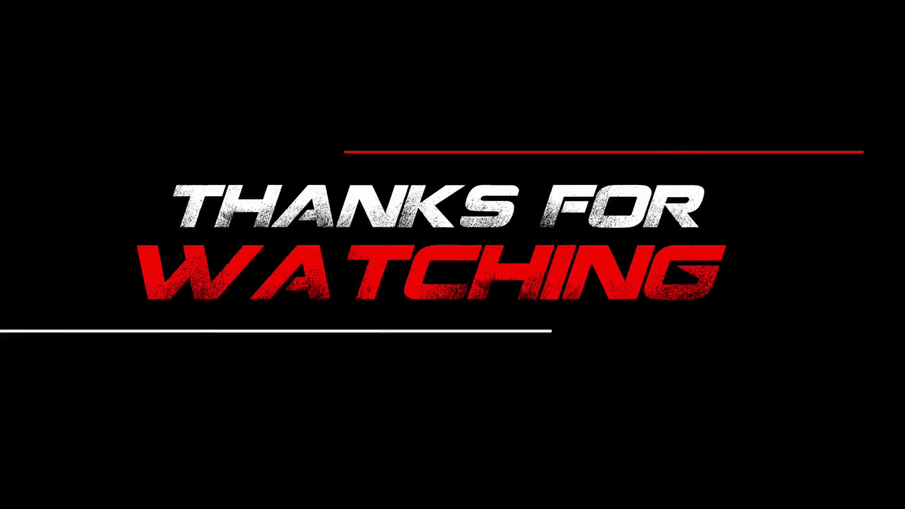